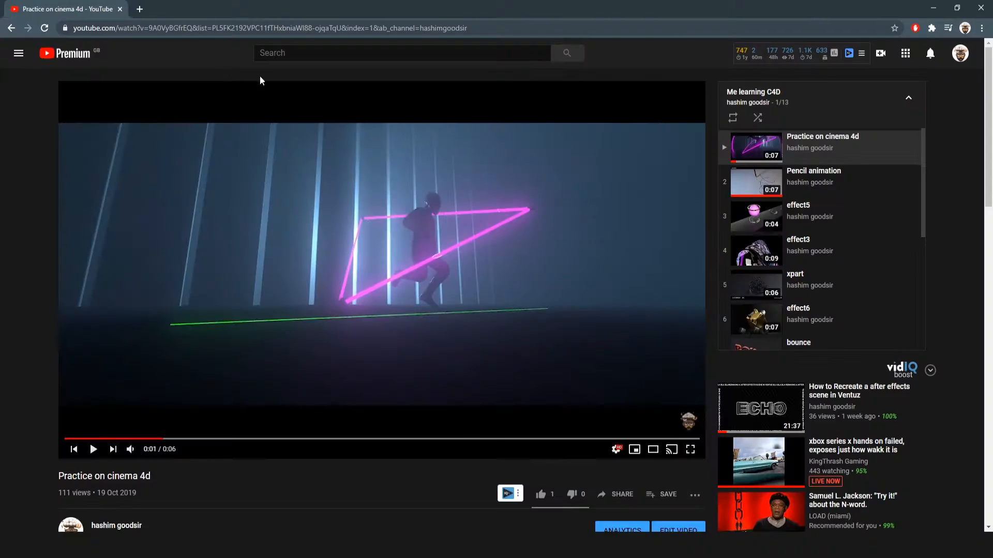
Step: Play the reference clip "Practice on cinema 4d" from the Me learning C4D playlist, restarting it from the beginning
left_click(72, 448)
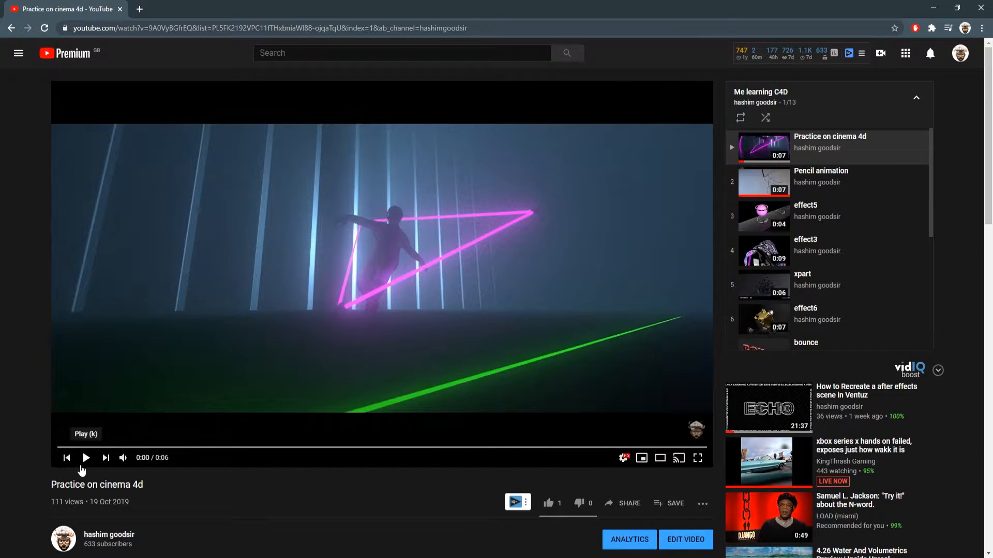
left_click(86, 459)
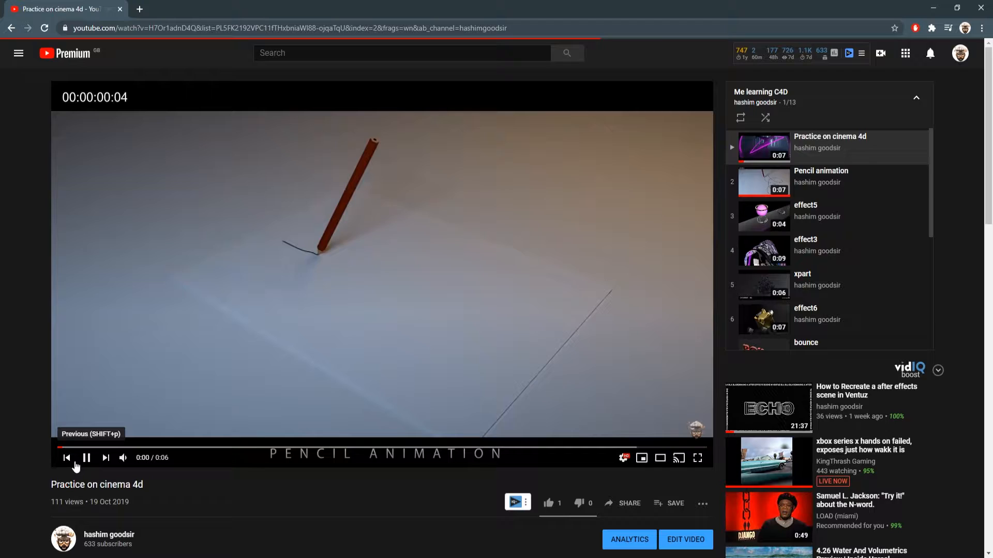
left_click(66, 458)
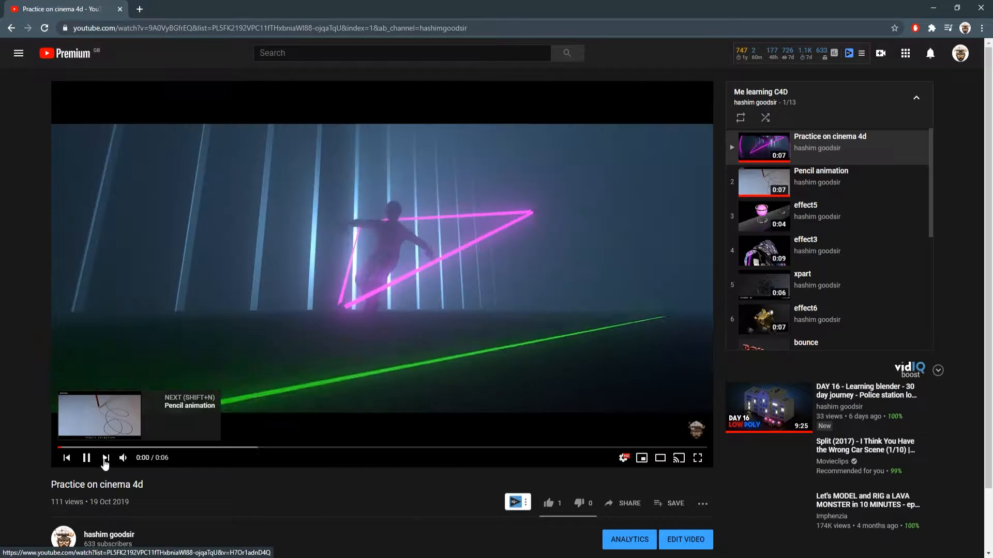
left_click(106, 459)
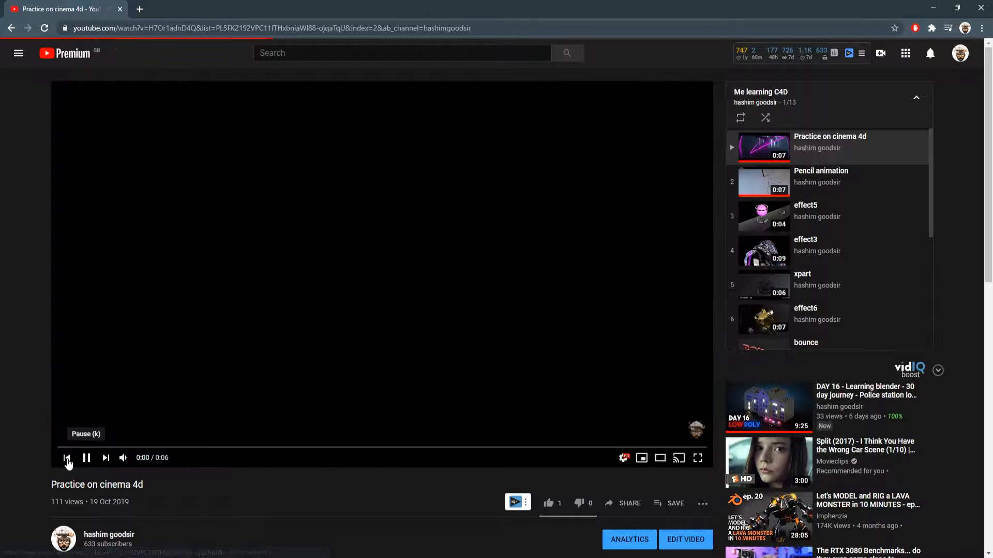
left_click(67, 459)
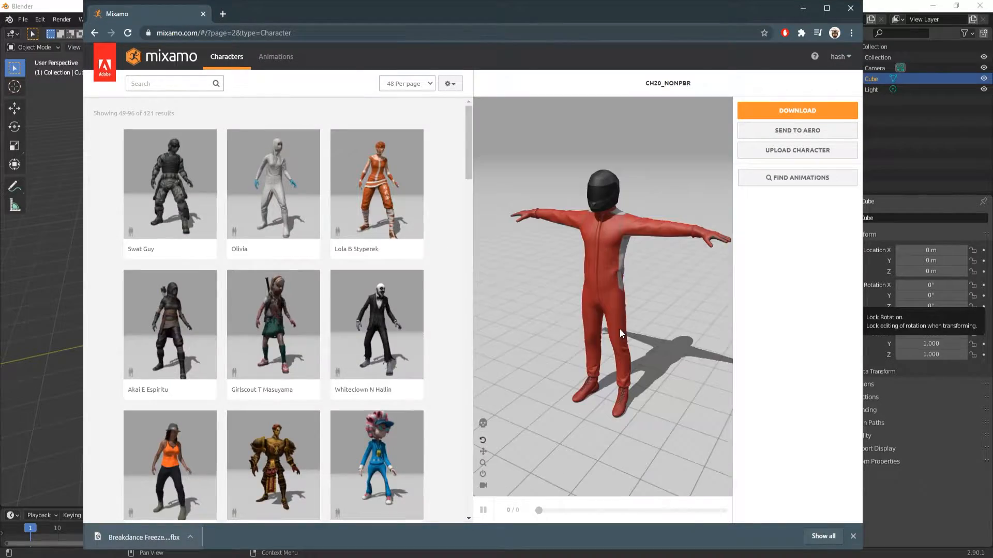
Step: Switch to Mixamo and preview animations such as Defeated and Silly Dancing on the red-suited character
left_click(268, 176)
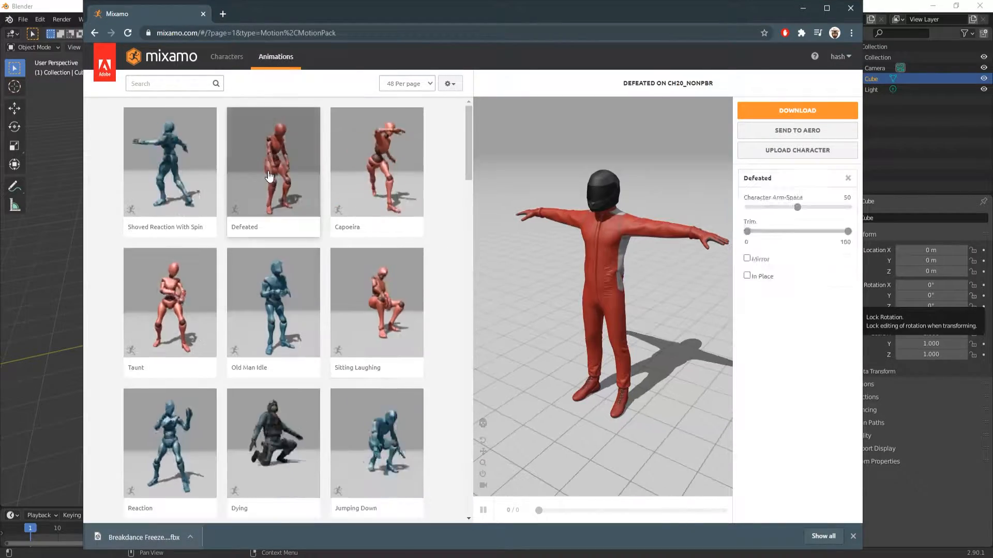
scroll(350, 269, "down", 6)
left_click(352, 297)
scroll(355, 337, "down", 4)
left_click(288, 339)
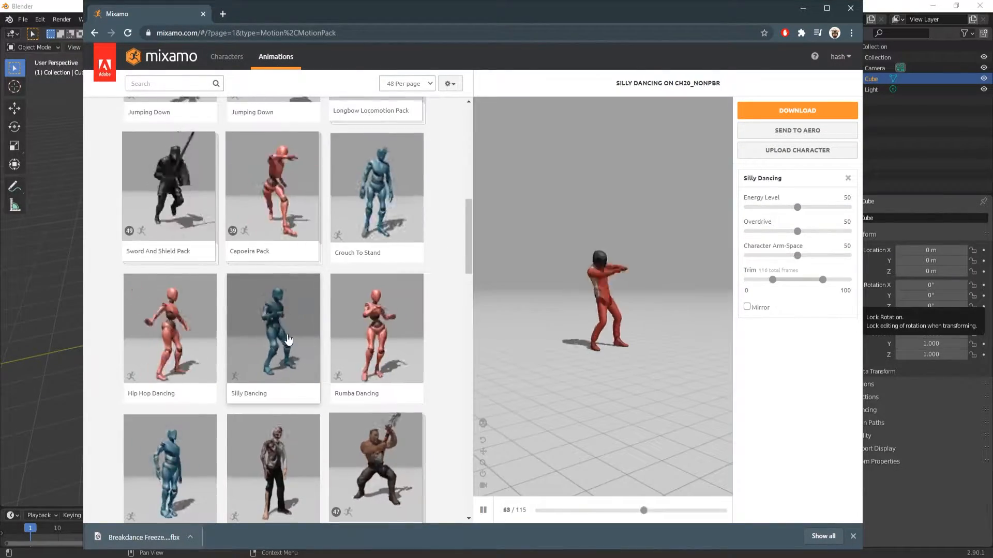
Step: Filter the animations to the Superhero genre, preview Aerial Evade and apply Swing To Land to the character
scroll(289, 340, "up", 10)
left_click(165, 85)
left_click(111, 189)
scroll(288, 297, "down", 11)
left_click(288, 305)
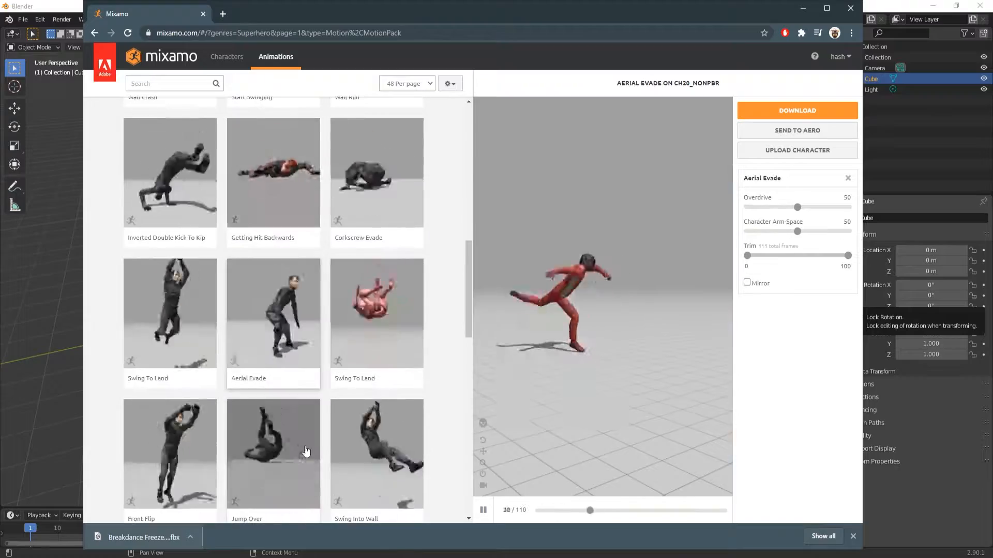
left_click(377, 331)
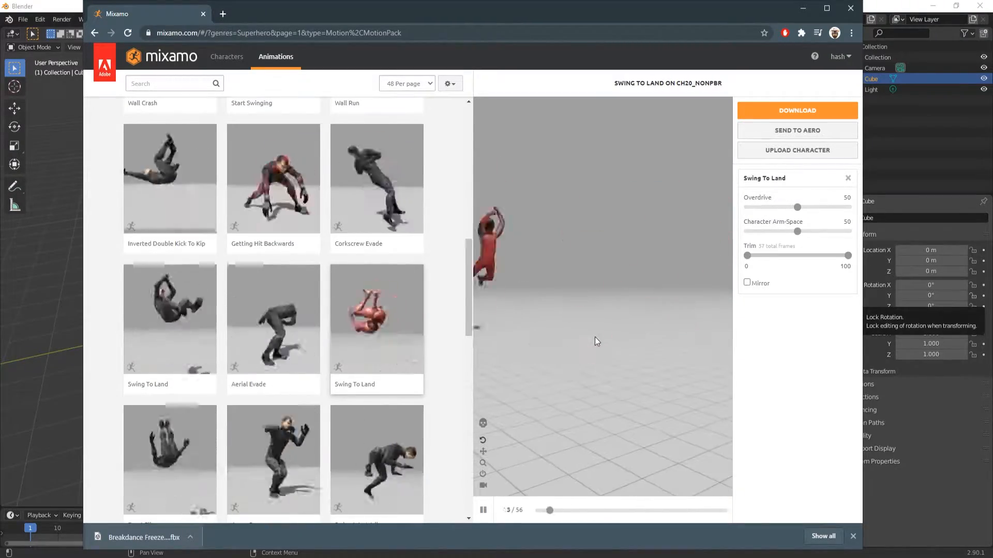
Step: Download the character with the Swing To Land animation
left_click(768, 116)
left_click(522, 156)
left_click(523, 175)
left_click(598, 240)
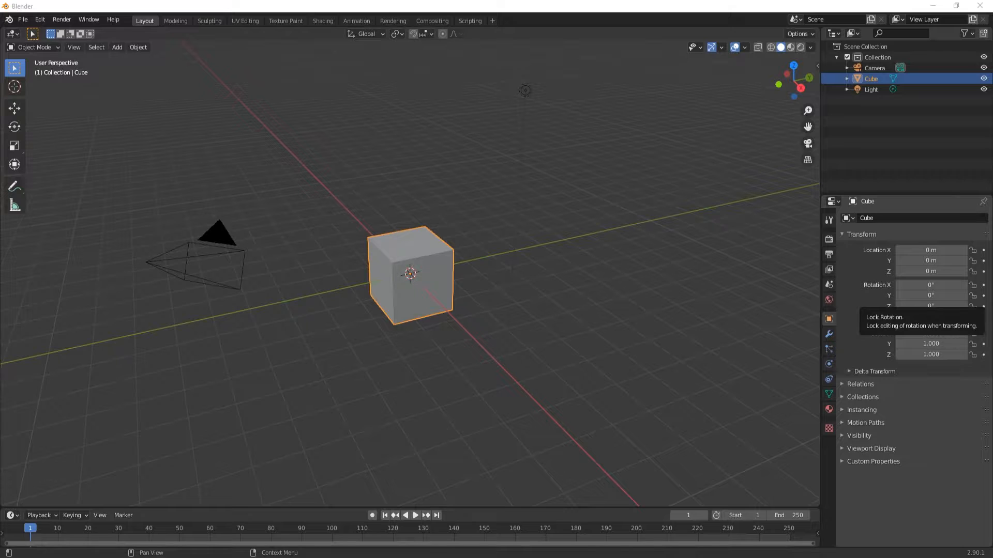
Step: Switch to Blender, delete the default cube and light, and select the camera with its lens settings shown
key("Delete")
left_click(874, 68)
left_click(829, 364)
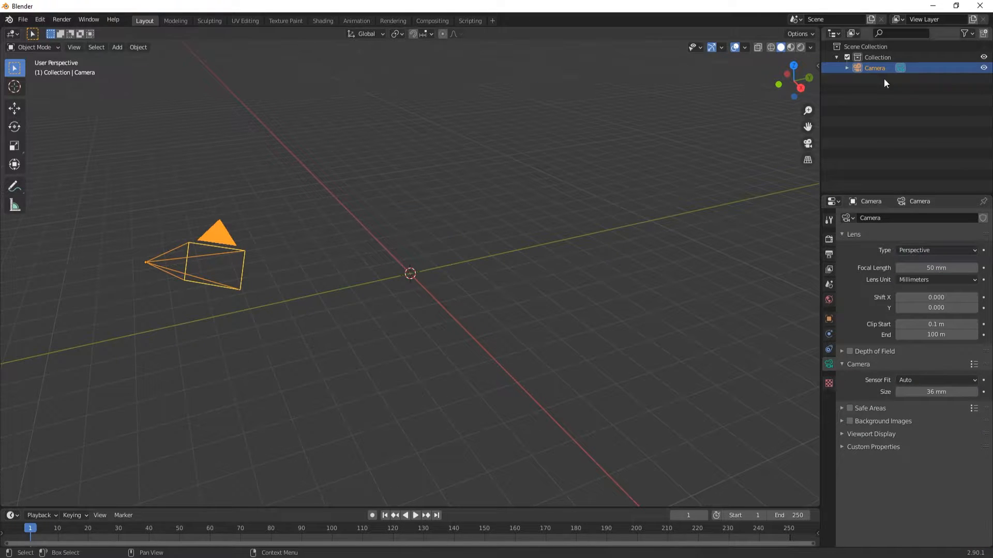
Step: Import the FBX file Swing To Land.fbx from the D:\down folder
left_click(117, 47)
left_click(22, 19)
mouse_move(47, 162)
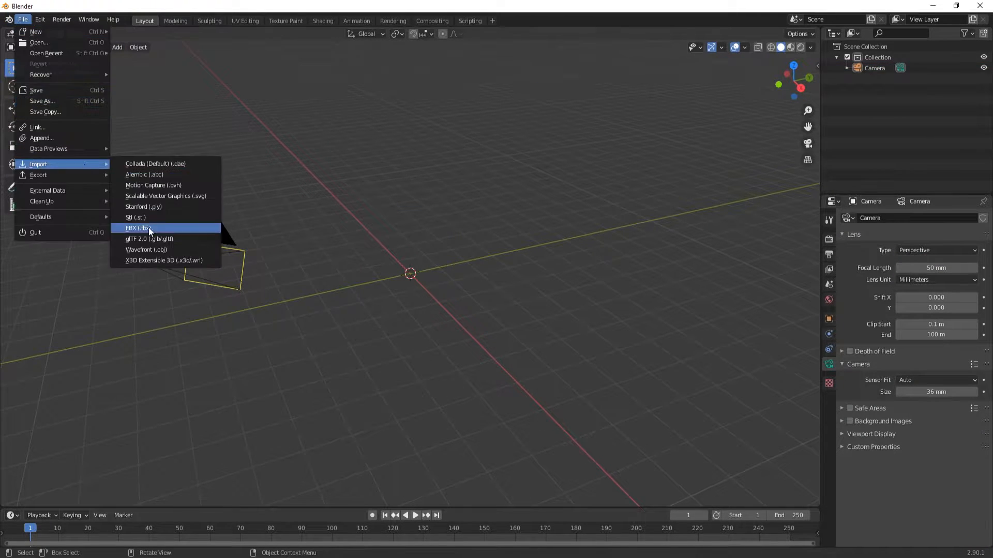
left_click(133, 224)
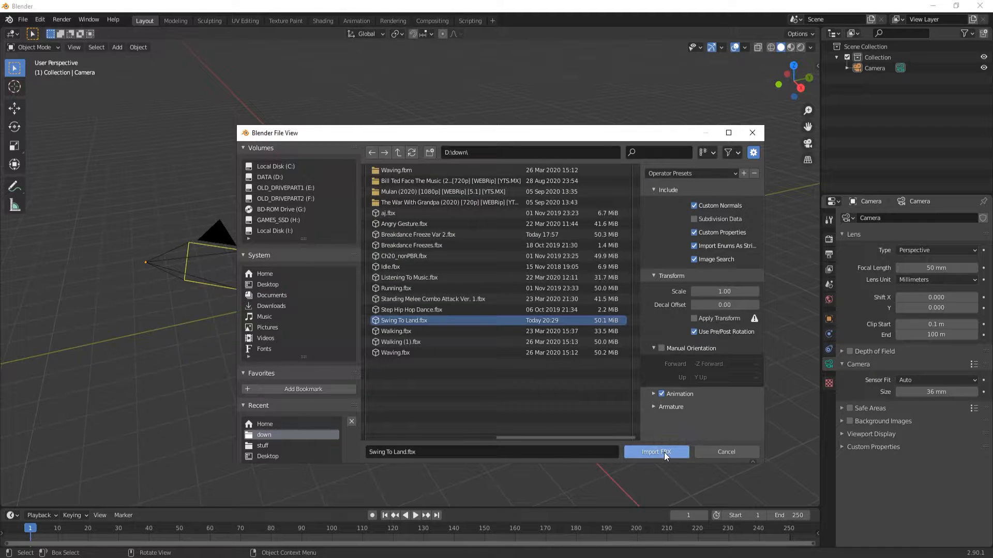
left_click(664, 452)
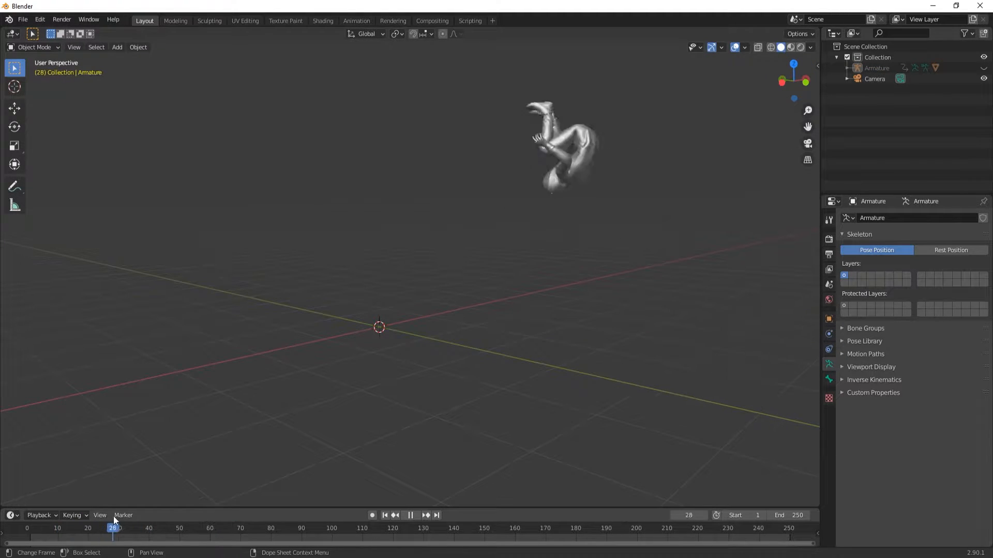
Step: Review the imported character's animation up to frame 54 in material preview shading and open the render engine options
key("space")
middle_click_drag(217, 403, 418, 266)
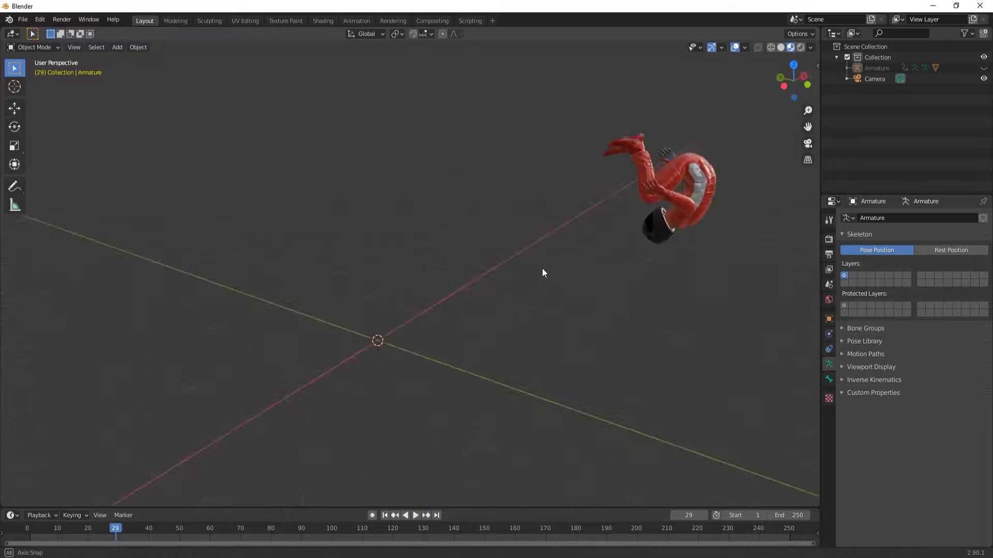
left_click_drag(116, 528, 192, 529)
middle_click_drag(465, 362, 430, 295)
left_click(828, 239)
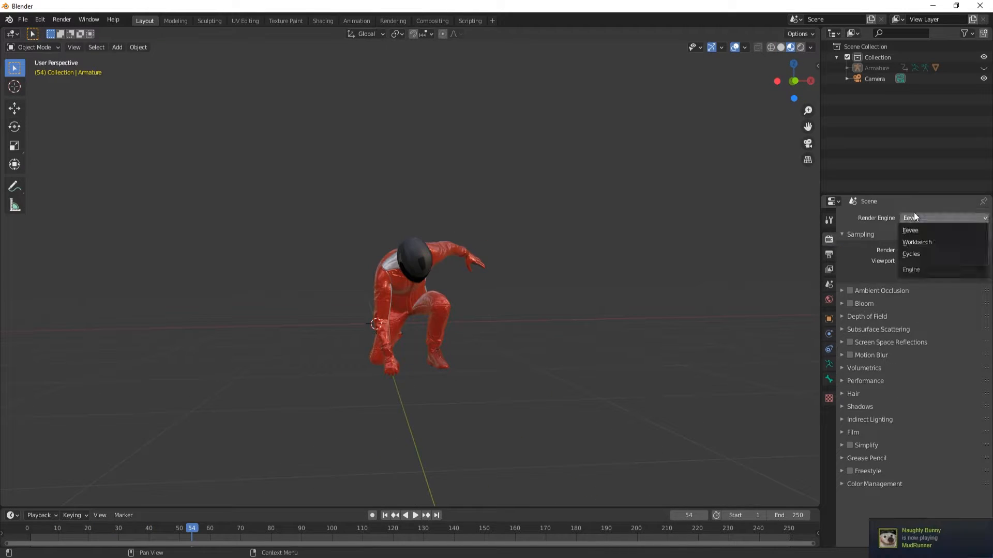
Step: Add a plane mesh and scale it up into a large floor under the character
middle_click_drag(486, 327, 519, 355)
scroll(520, 354, "down", 2)
left_click(117, 47)
mouse_move(136, 58)
left_click(210, 58)
key("s")
left_click(771, 133)
middle_click_drag(594, 277, 626, 254)
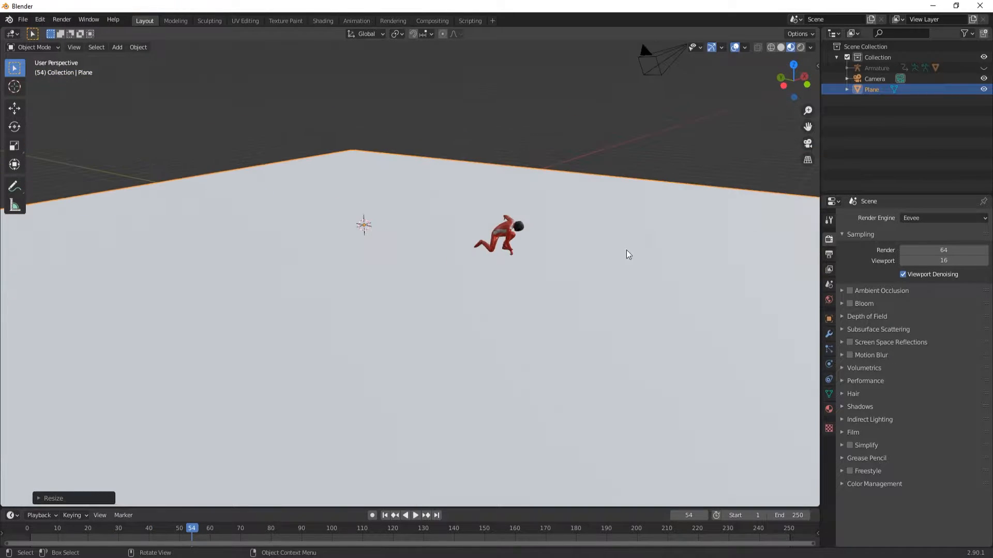
Step: Return the animation to frame 0 and add a cube mesh at the floor's centre
left_click_drag(192, 536, 82, 537)
middle_click_drag(90, 486, 126, 476)
left_click_drag(58, 521, 27, 522)
left_click(15, 146)
left_click(117, 48)
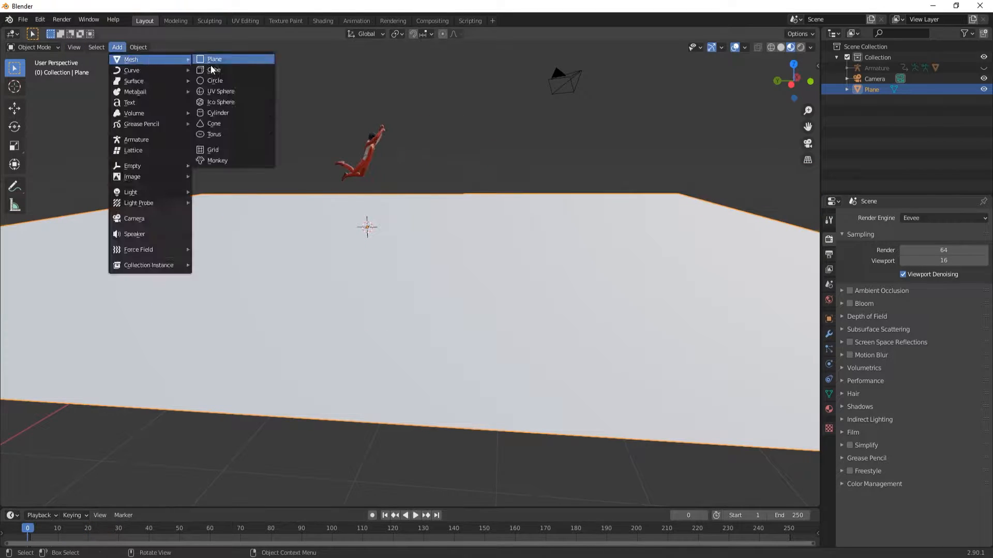
left_click(210, 69)
Step: Shape the cube into a narrow upright block, raise it and position it near the character's starting point
middle_click_drag(362, 171, 388, 230)
left_click_drag(327, 228, 347, 228)
middle_click_drag(357, 227, 310, 217)
left_click_drag(330, 218, 257, 200)
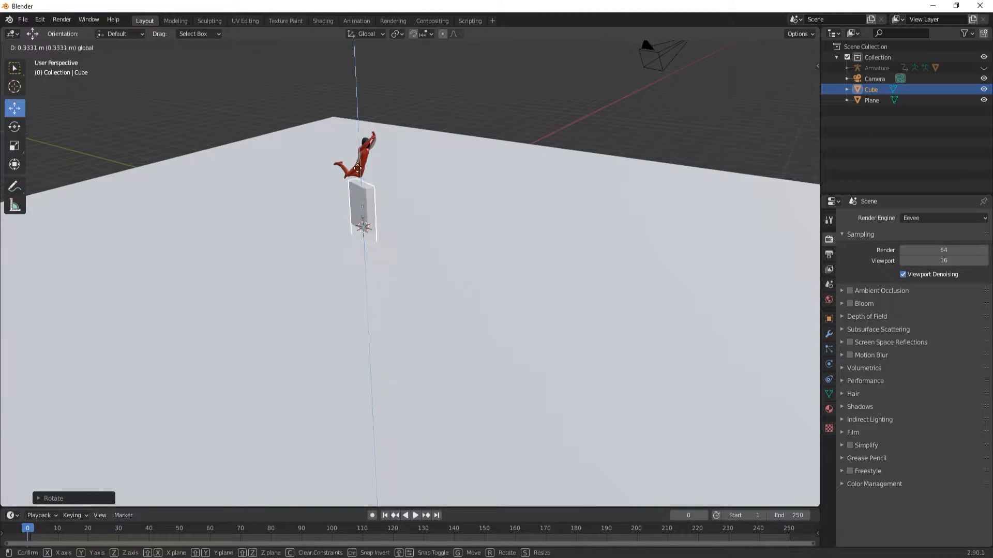
left_click(357, 169)
middle_click_drag(357, 168, 389, 213)
left_click_drag(342, 183, 353, 184)
left_click(14, 108)
left_click_drag(373, 142, 377, 169)
Step: Move the block back behind the character and stretch it vertically into a tall pillar
left_click_drag(27, 529, 49, 509)
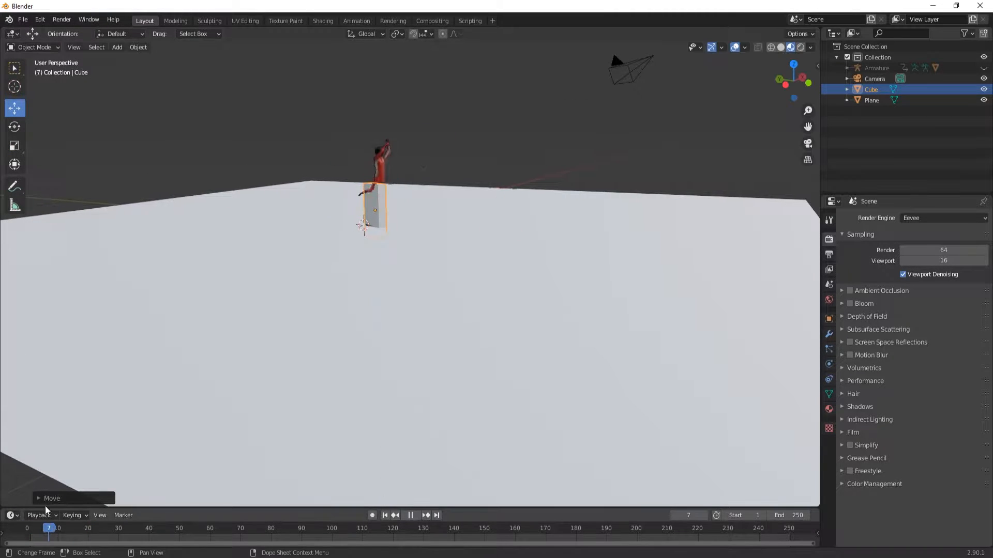
middle_click_drag(610, 176, 462, 196)
left_click_drag(438, 178, 524, 107)
left_click(15, 145)
left_click_drag(508, 84, 535, 391)
middle_click_drag(594, 143, 713, 128)
left_click_drag(57, 528, 29, 527)
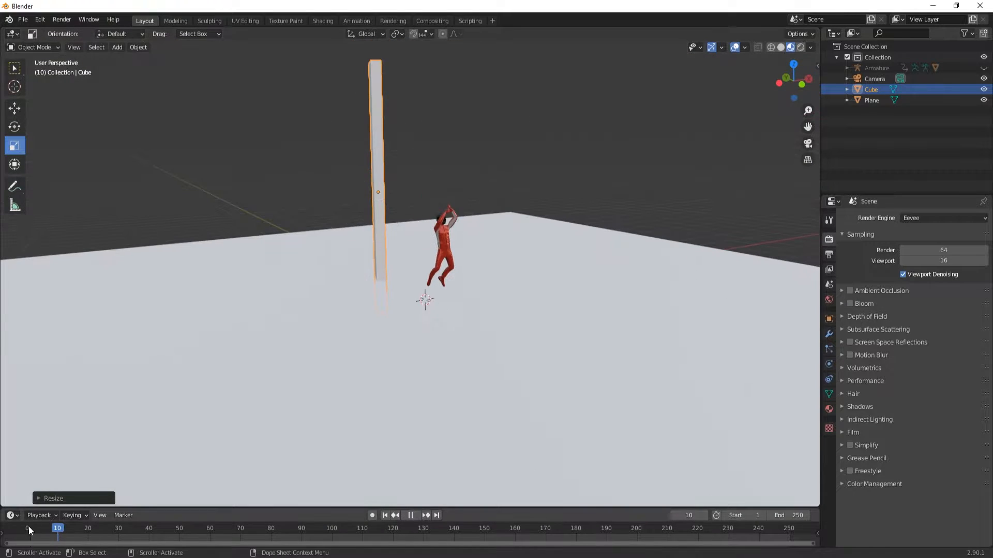
Step: Add an Array modifier to the pillar with a count of 22 and a relative offset X factor of 4.2
left_click(828, 334)
left_click(913, 218)
left_click(765, 244)
left_click_drag(934, 266, 973, 266)
left_click_drag(935, 298, 967, 298)
Step: Rotate and move the pillar row so it stands along the floor's back edge behind the character
left_click(14, 108)
middle_click_drag(337, 216, 391, 233)
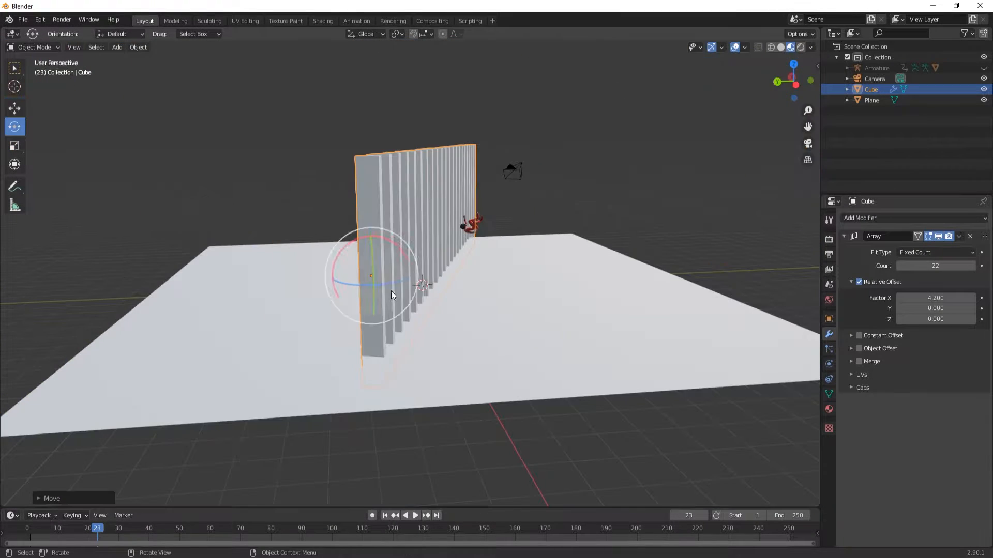
left_click_drag(391, 291, 453, 287)
left_click(15, 108)
left_click_drag(173, 243, 174, 222)
middle_click_drag(362, 232, 466, 232)
left_click_drag(186, 297, 166, 300)
Step: Split the viewport vertically, show the camera view in rendered shading in one half, and select the camera in the other
right_click(25, 508)
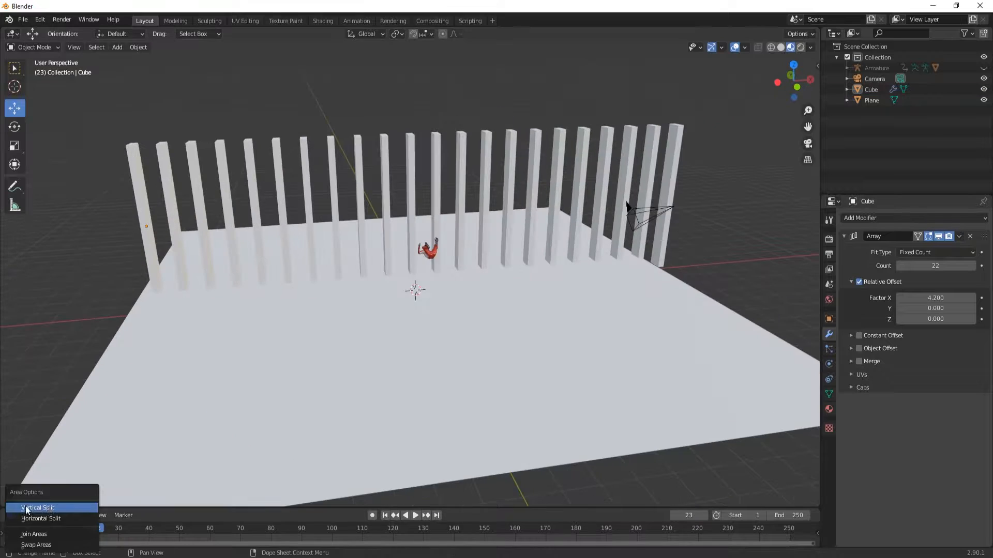
left_click(25, 508)
left_click(405, 274)
left_click(384, 47)
key("KP_0")
left_click(743, 241)
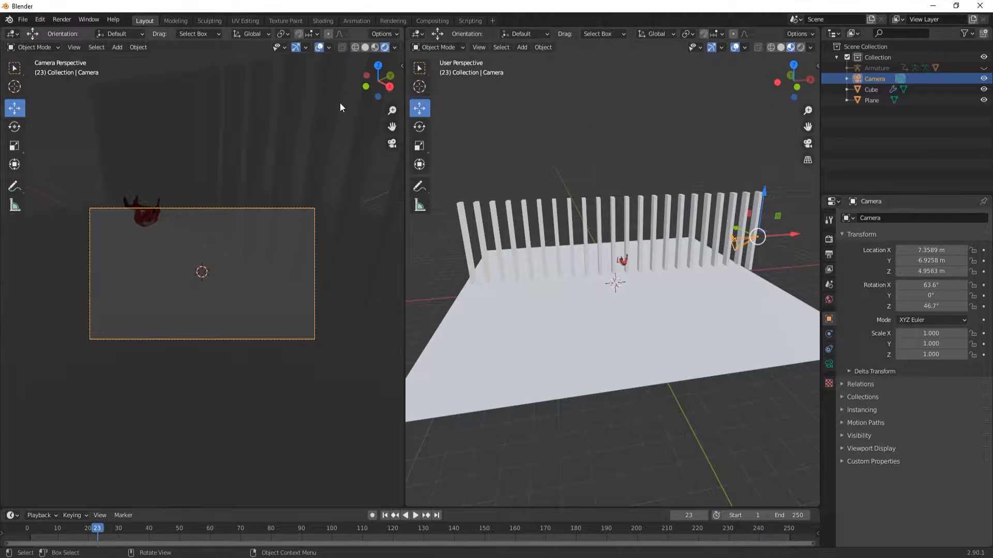
Step: Lock the camera to the view and reframe it in front of the character and pillars, closer to the action
key("n")
left_click(398, 107)
left_click(336, 193)
key("n")
middle_click_drag(220, 276, 304, 245)
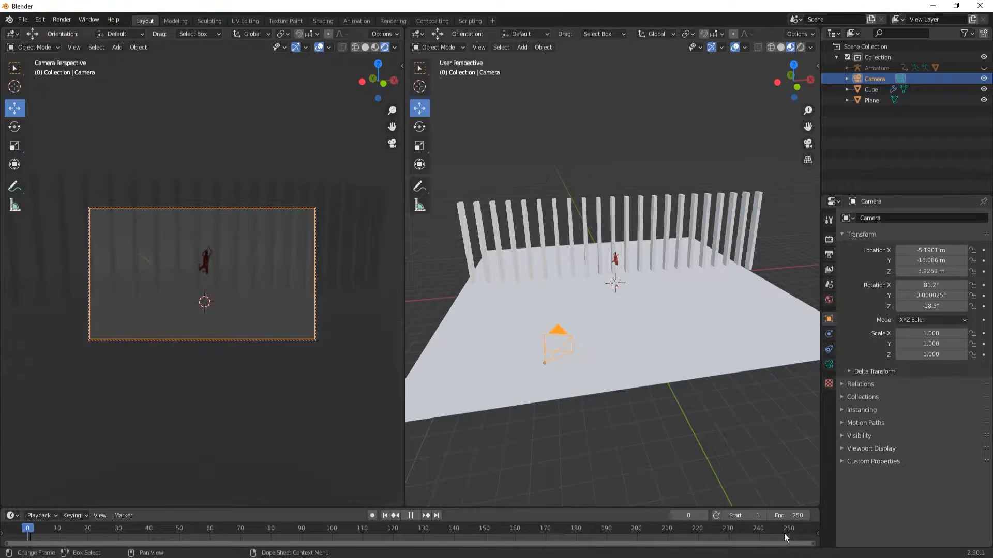
left_click_drag(390, 128, 382, 106)
Step: Set the camera's focal length to 9 mm and sensor size to 21 mm, and check the framing with playback
left_click(829, 365)
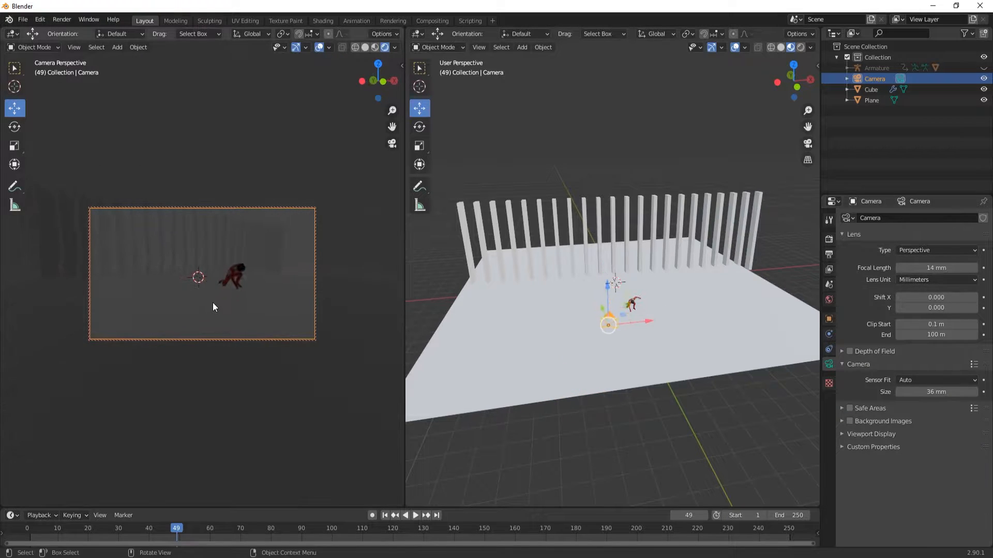
key("shift+ctrl+space")
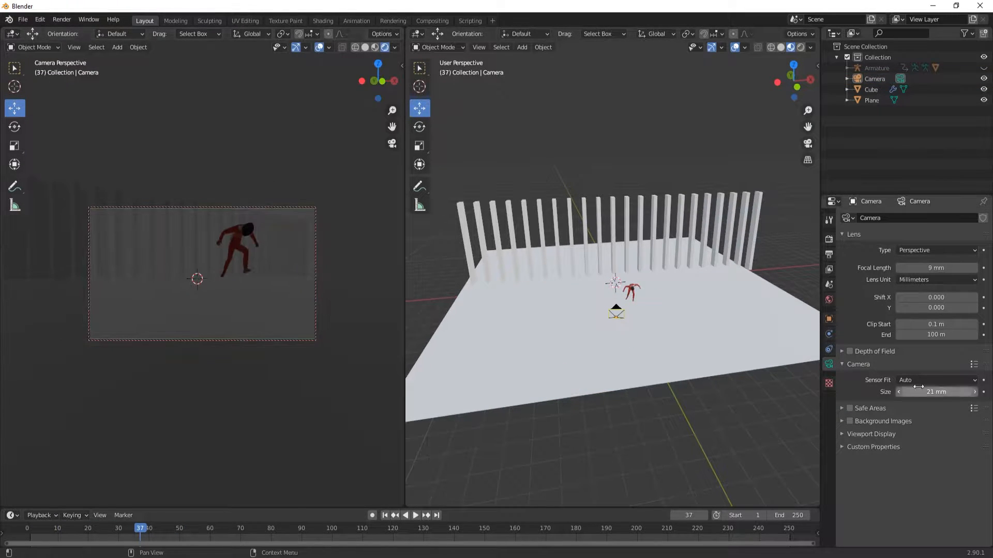
left_click(828, 238)
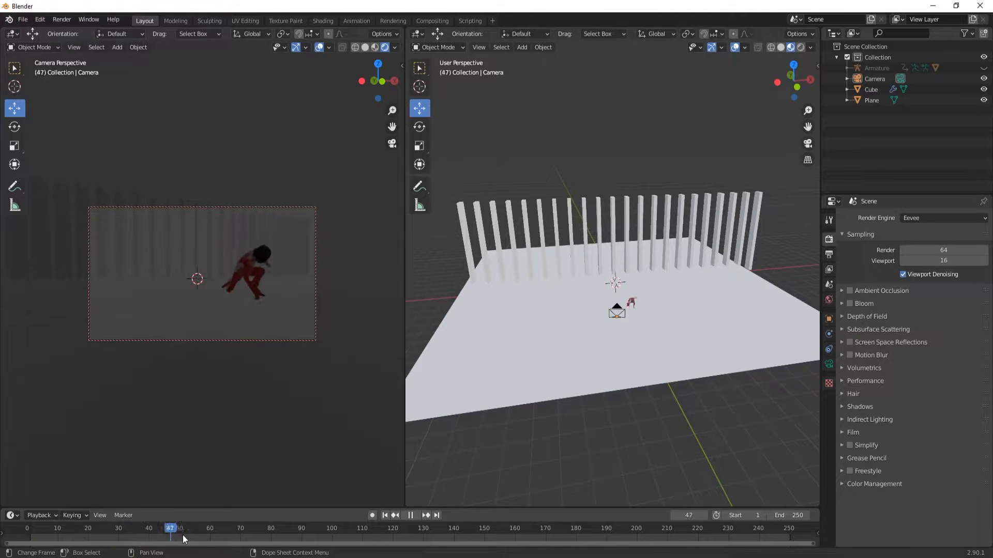
key("space")
Step: Switch the non-camera viewport to solid shading, then rotate the pillar row slightly and reposition it behind the character
middle_click_drag(478, 258, 583, 263)
key("z")
left_click(432, 346)
left_click(419, 127)
left_click_drag(436, 357, 443, 365)
left_click(419, 108)
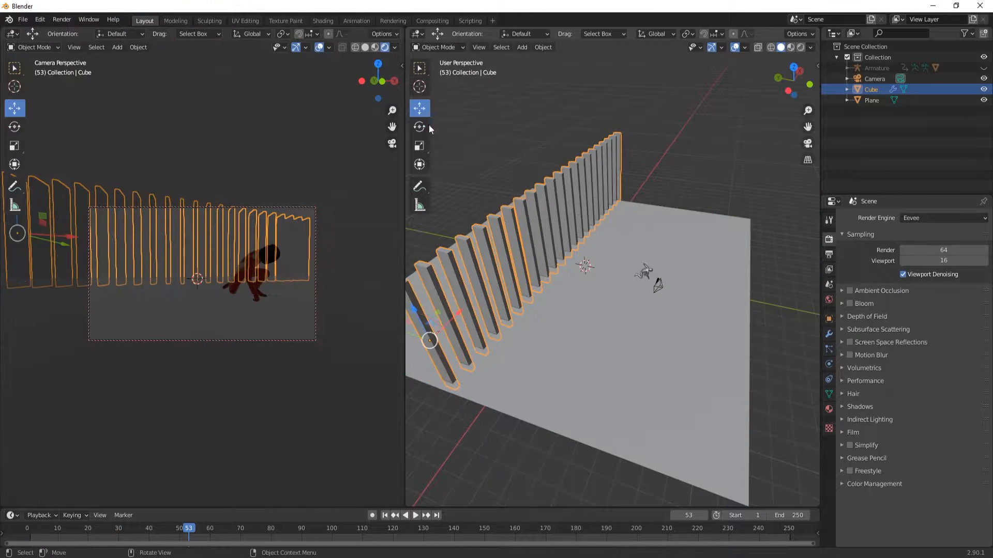
scroll(433, 200, "down", 3)
left_click_drag(507, 286, 548, 269)
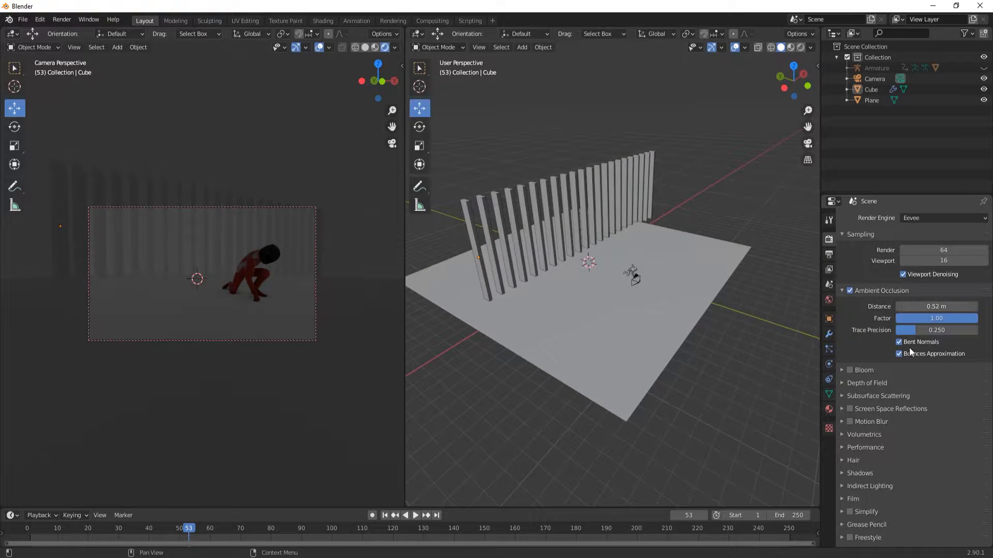
Step: Add a 3.29 m square area light behind the pillars, aim it at the character and set its power to 185.9 W
middle_click_drag(495, 54, 522, 60)
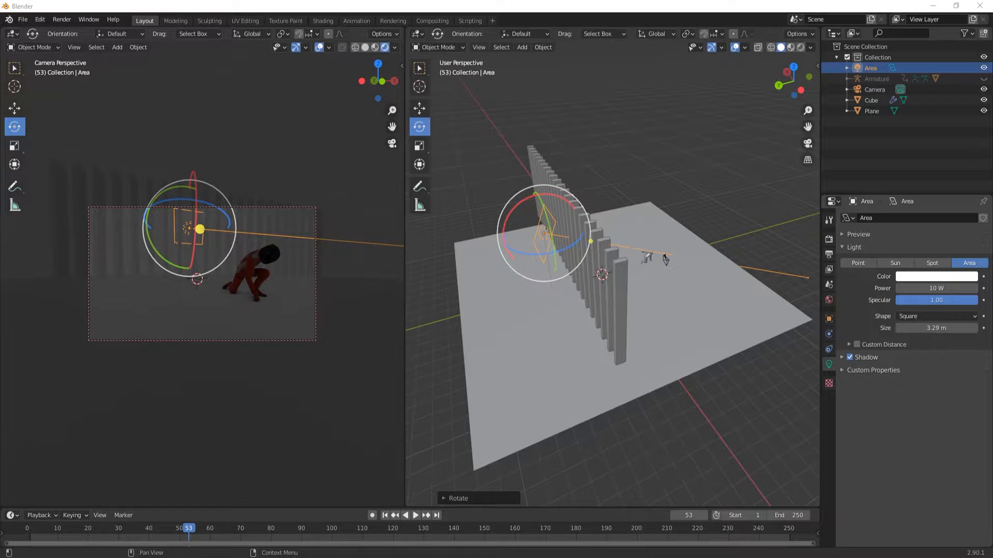
middle_click_drag(610, 258, 586, 272)
left_click(394, 47)
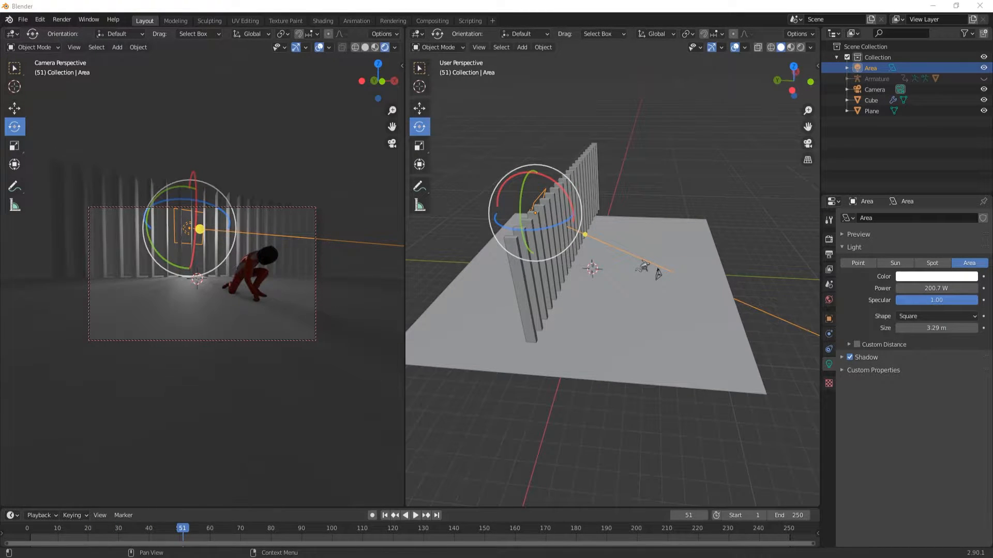
scroll(573, 359, "up", 3)
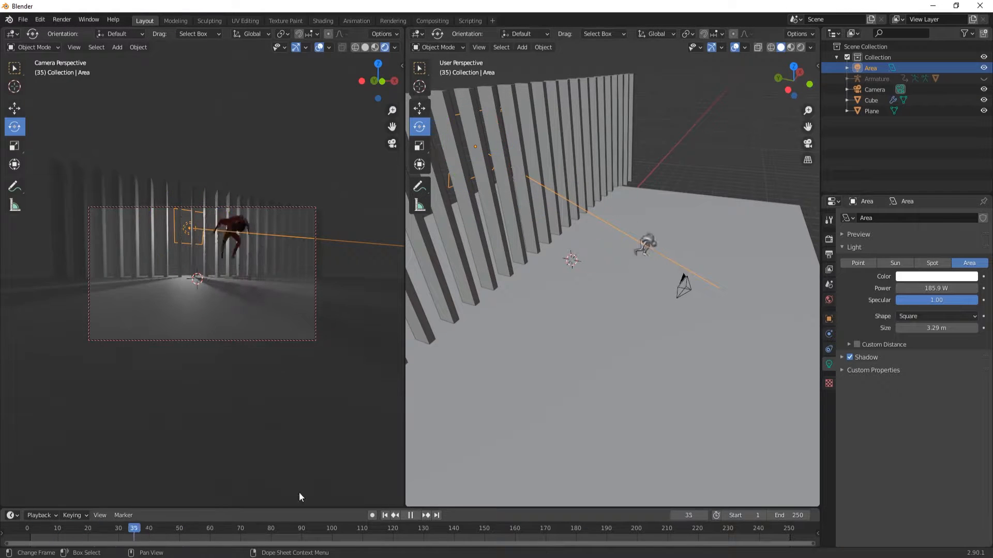
key("space")
Step: Tint the area light pale blue and set its power to 10000 W
left_click(935, 276)
left_click_drag(924, 173, 939, 163)
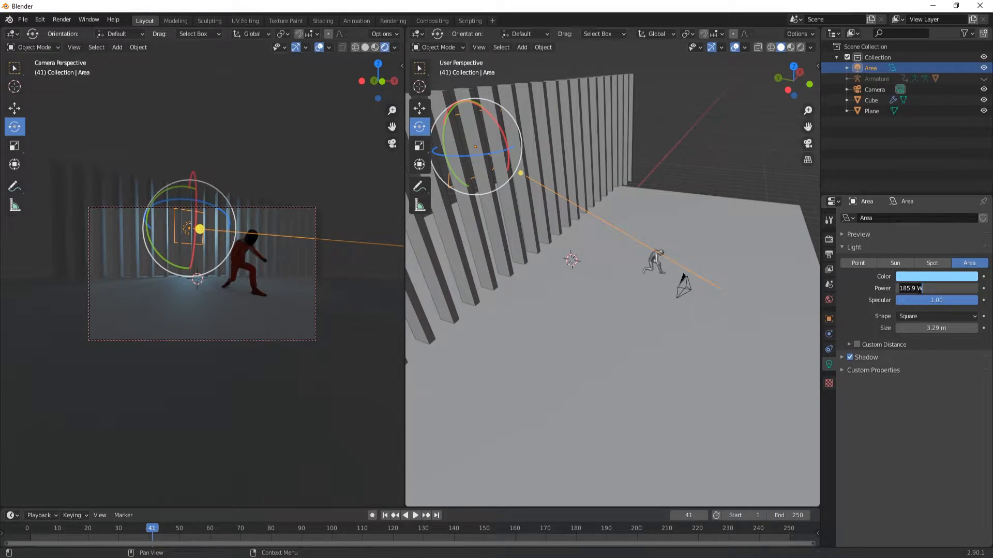
type("10000")
key("Return")
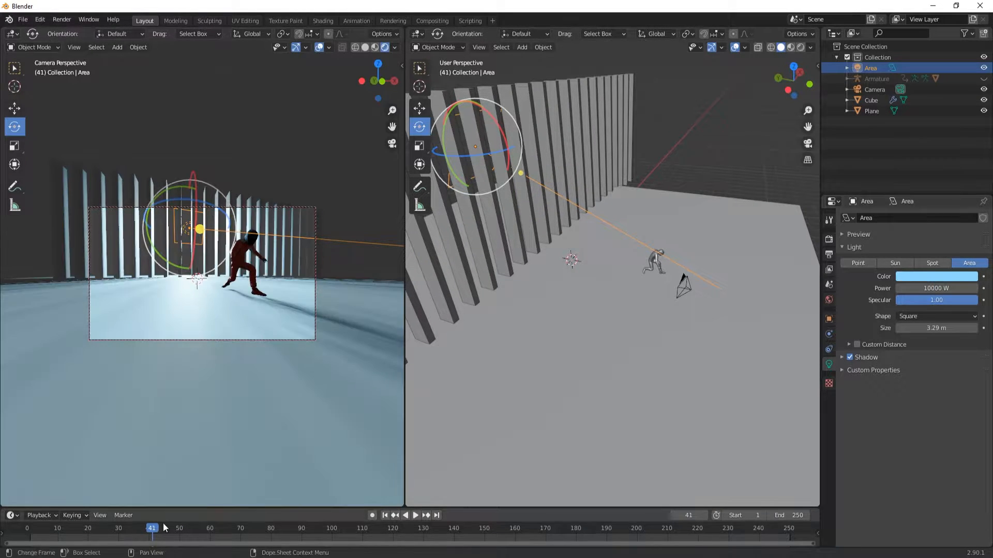
Step: Add a second camera, naming the new one START_CAMERA and the original one END_CAMERA
key("space")
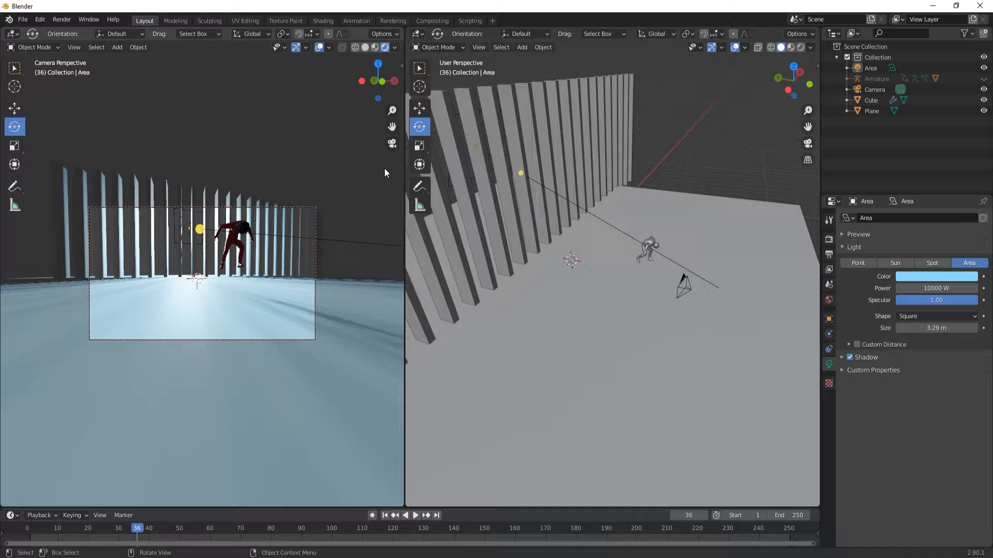
left_click(501, 47)
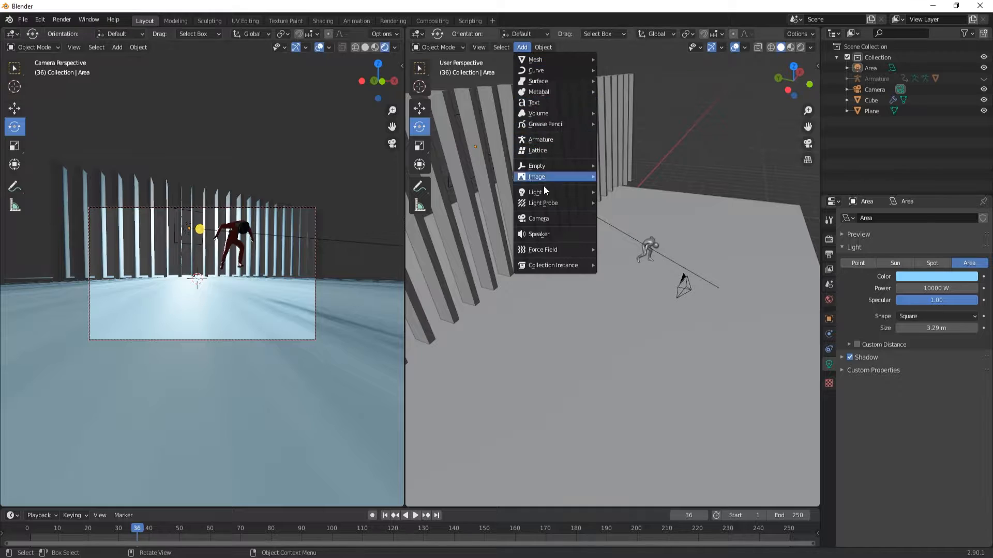
left_click(538, 173)
double_click(878, 90)
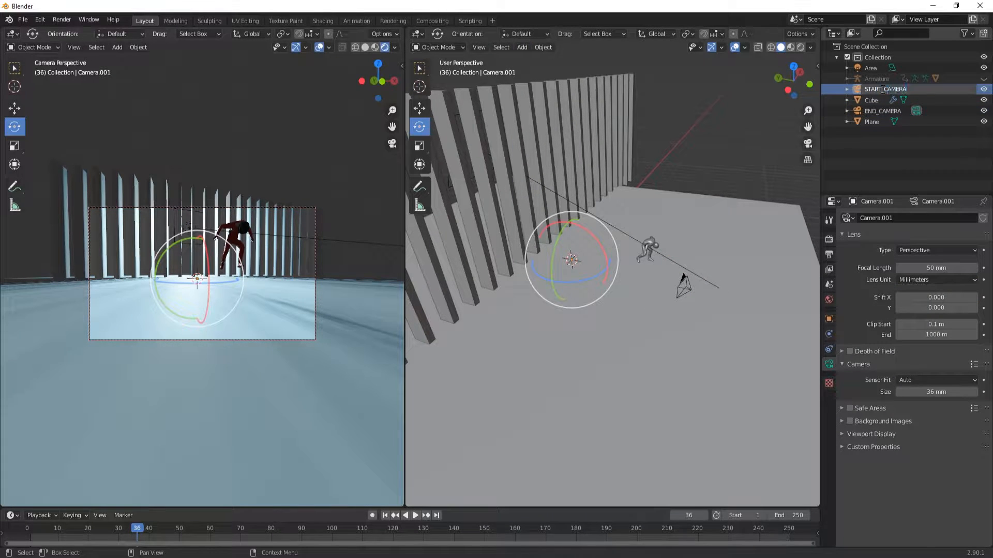
key("Return")
Step: Hide START_CAMERA, select END_CAMERA and view the scene through it
key("KP_0")
key("KP_0")
key("h")
left_click(886, 102)
key("KP_0")
key("KP_0")
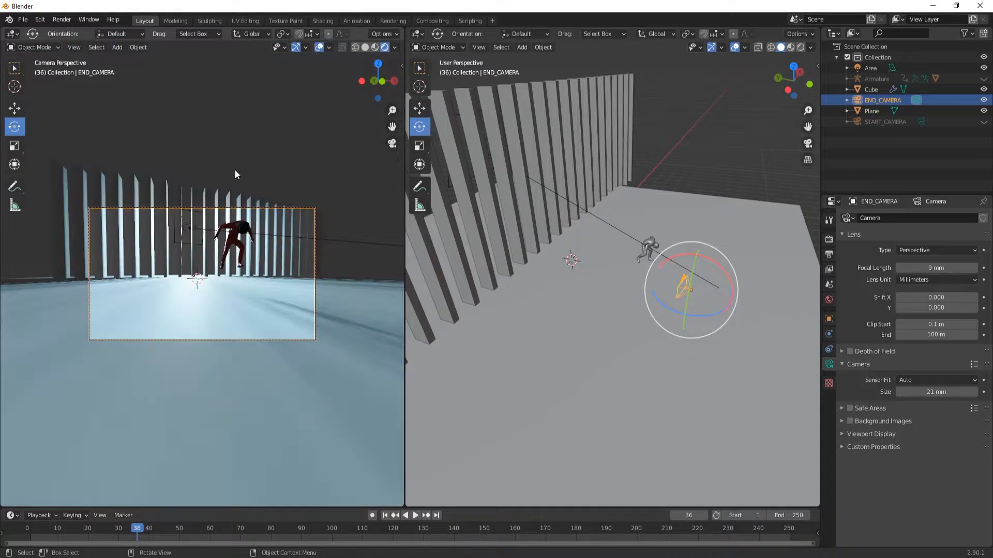
left_click(74, 47)
mouse_move(91, 156)
key("ctrl+z")
key("ctrl+z")
key("ctrl+z")
key("ctrl+z")
key("ctrl+z")
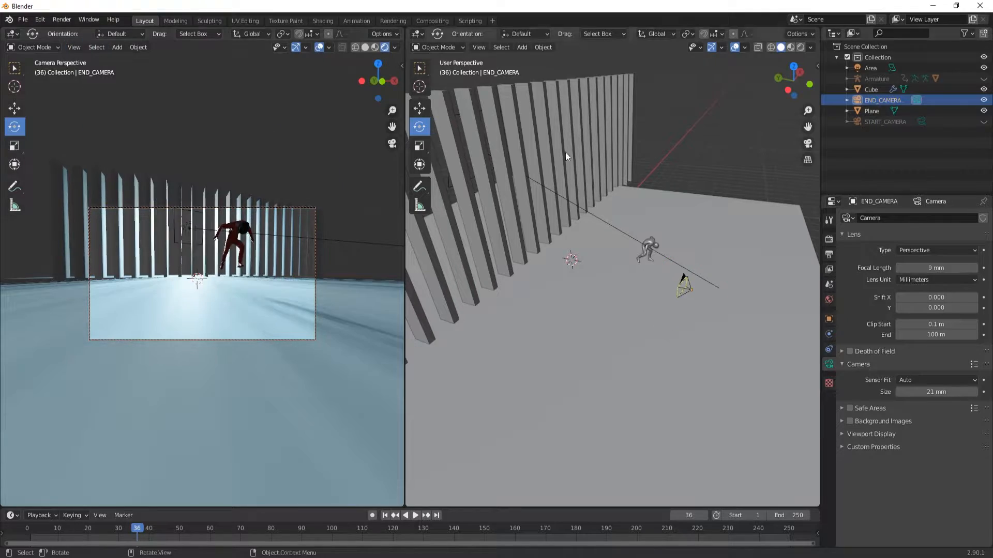
Step: Try switching to START_CAMERA by showing it, hiding END_CAMERA and making START_CAMERA the active camera
key("KP_0")
left_click(885, 122)
key("ctrl+KP_0")
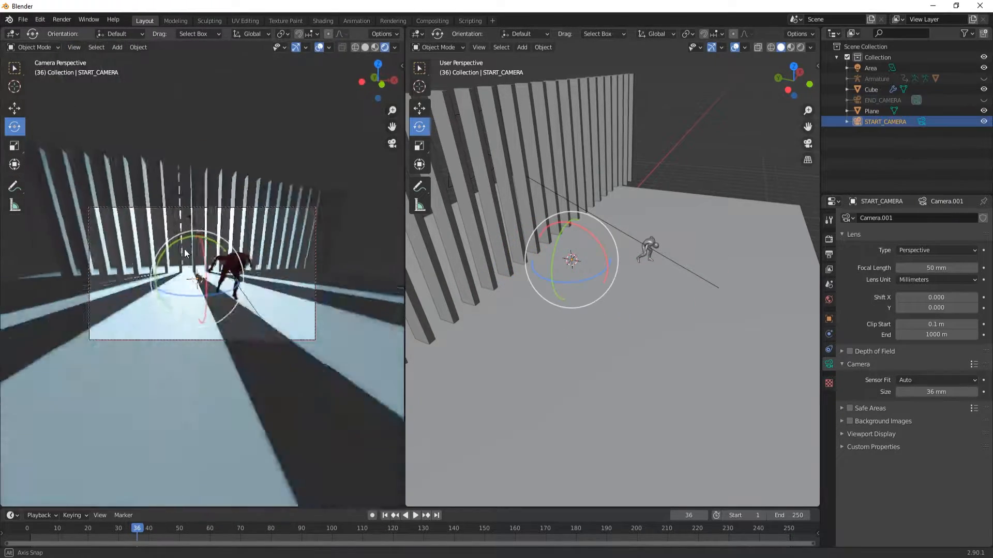
key("h")
Step: Show END_CAMERA and make it the active camera again, then unhide and select START_CAMERA
left_click(891, 101)
left_click(984, 100)
key("ctrl+KP_0")
left_click(984, 121)
left_click(879, 122)
Step: Go to frame 68 and adjust END_CAMERA's framing of the crouching character and pillars
middle_click_drag(202, 290, 266, 325)
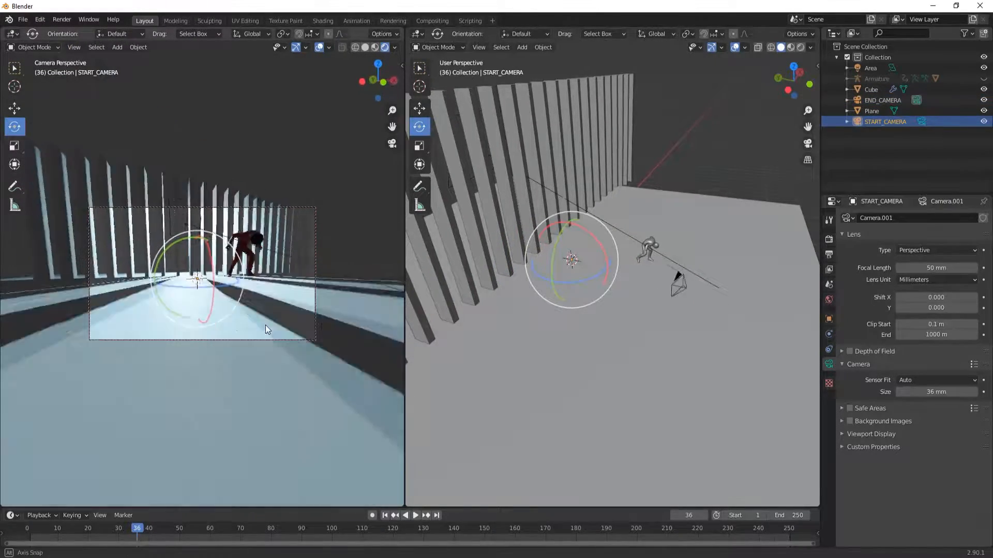
left_click_drag(137, 528, 234, 528)
middle_click_drag(234, 331, 296, 252)
scroll(710, 148, "up", 5)
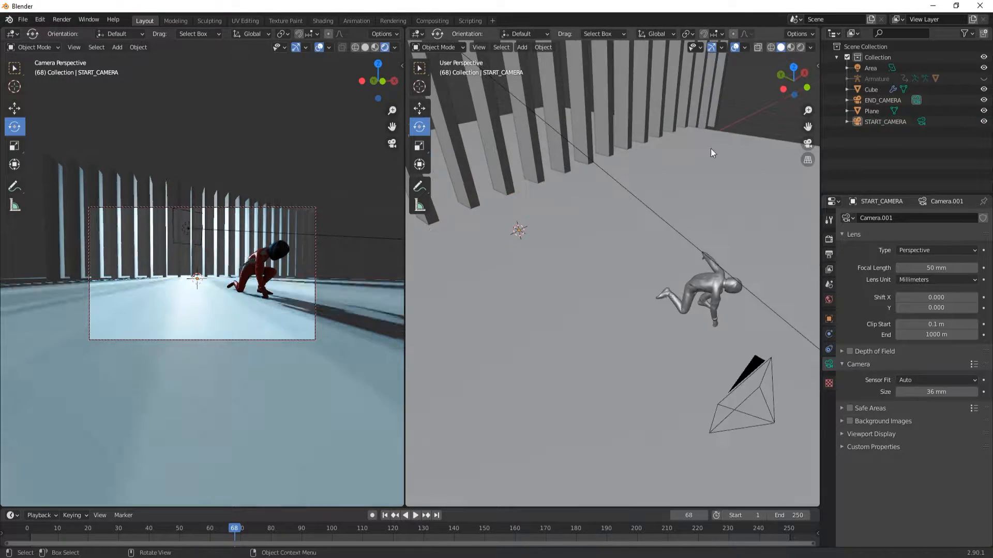
Step: Give the ground plane a new material and switch to the Shading workspace
middle_click_drag(711, 147, 734, 129)
left_click(739, 175)
left_click(828, 409)
left_click(869, 264)
left_click(322, 21)
Step: Darken the ground material's base color and set its Metallic value to 0.45
middle_click_drag(415, 263, 517, 269)
left_click_drag(459, 348, 496, 331)
left_click(509, 370)
left_click_drag(550, 273, 551, 308)
scroll(485, 434, "up", 4)
left_click_drag(461, 386, 507, 387)
Step: Enable ambient occlusion and screen space reflections in the Eevee render settings
left_click(829, 164)
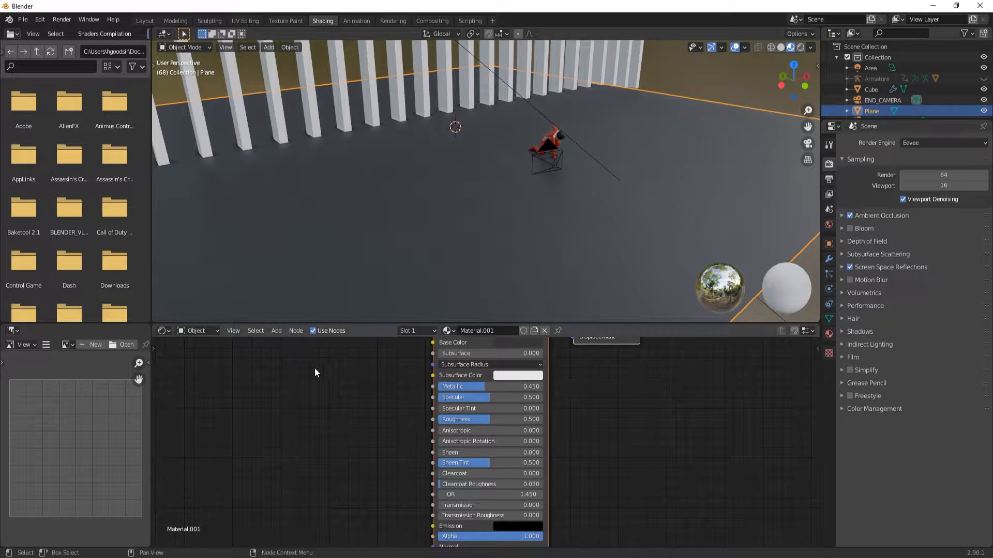
Step: Add a Voronoi texture to the ground material, feed its Distance into Roughness and set its scale to about 22.7
left_click(369, 366)
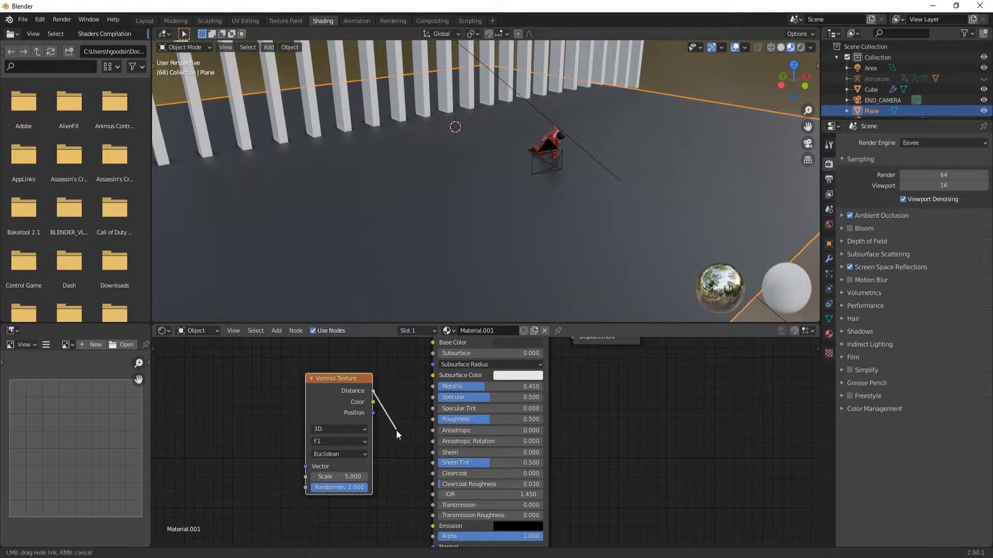
left_click_drag(396, 429, 432, 420)
left_click_drag(339, 477, 430, 477)
scroll(465, 217, "up", 4)
middle_click_drag(486, 218, 466, 217)
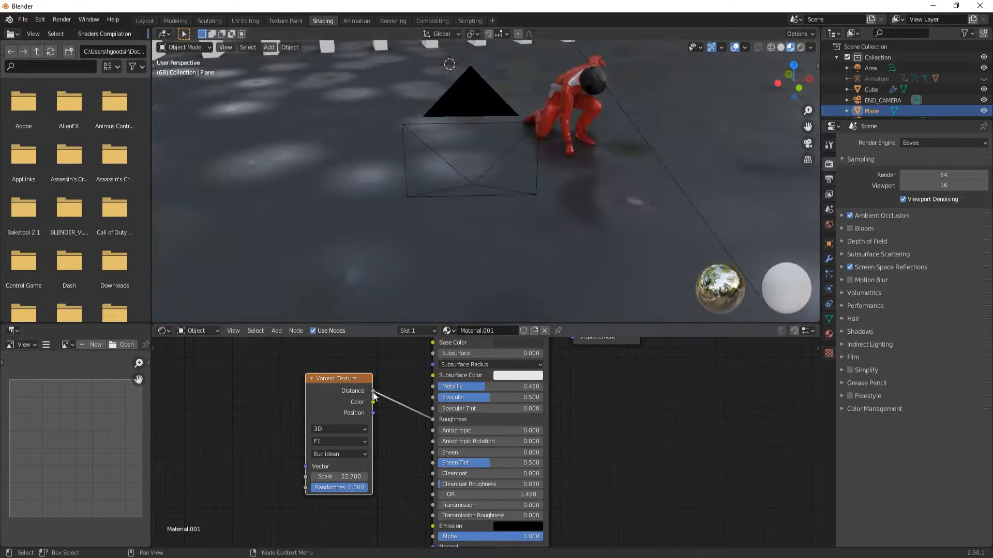
left_click_drag(339, 476, 342, 477)
scroll(486, 181, "down", 3)
middle_click_drag(486, 181, 486, 199)
Step: Try other distance metrics, randomness and scale values on the Voronoi texture, then remove the node
left_click(339, 454)
left_click(336, 476)
middle_click_drag(521, 166, 543, 147)
mouse_move(355, 488)
left_mouse_down()
mouse_move(347, 487)
mouse_move(367, 487)
left_mouse_up()
left_click_drag(355, 477, 442, 477)
left_click(342, 454)
left_click(339, 497)
left_click(352, 454)
left_click(338, 486)
middle_click_drag(520, 273, 468, 282)
scroll(468, 282, "up", 2)
key("x")
Step: Try a Musgrave texture with scale 29.9 and detail 0.9 driving the ground's Roughness, then remove it
left_click(276, 330)
mouse_move(301, 391)
left_click(365, 319)
left_click(300, 365)
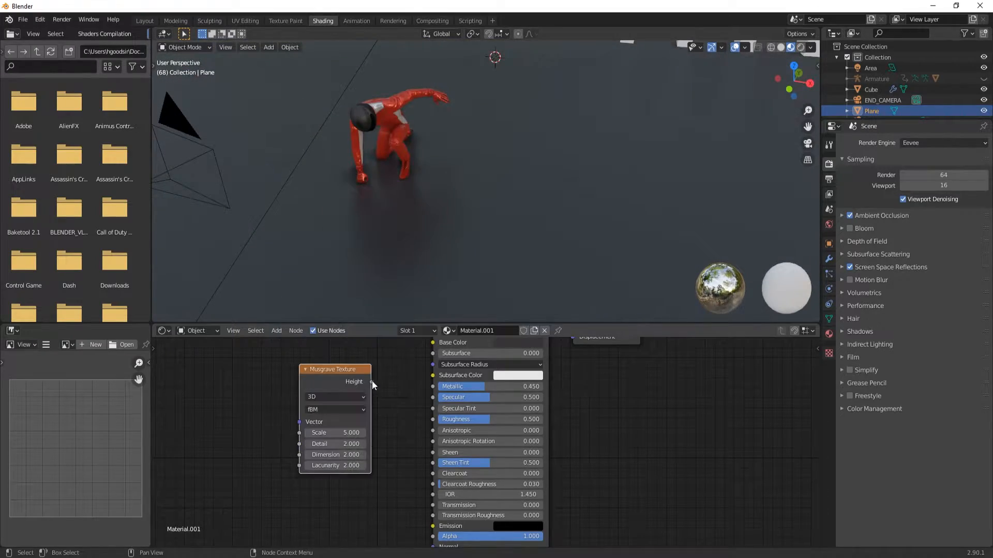
left_click_drag(371, 381, 432, 420)
middle_click_drag(491, 218, 496, 176)
scroll(497, 176, "down", 3)
left_click_drag(335, 433, 439, 433)
scroll(486, 176, "up", 3)
middle_click_drag(512, 192, 471, 173)
left_click_drag(336, 444, 316, 443)
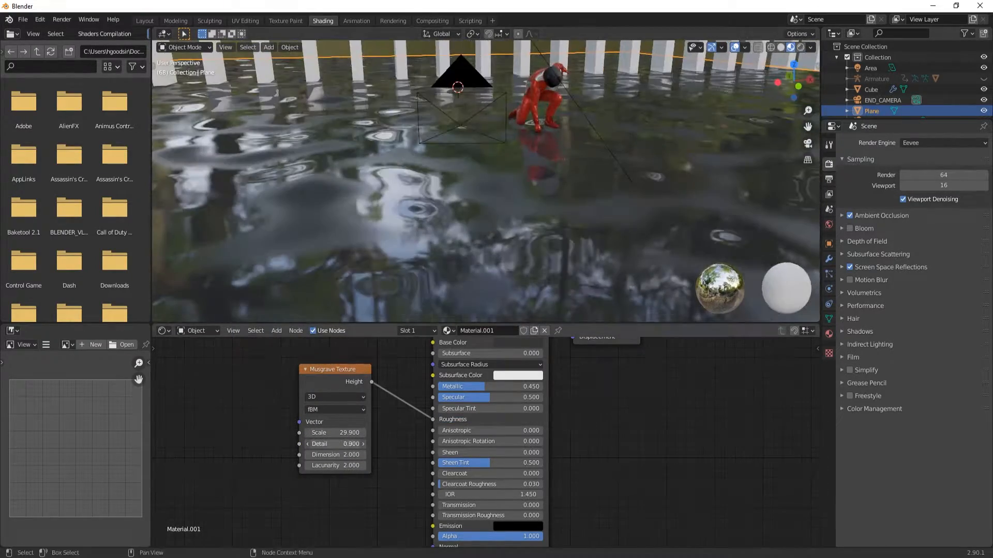
key("x")
Step: Add another procedural texture driving the ground material's Roughness and adjust its scale and pattern settings
left_click(276, 330)
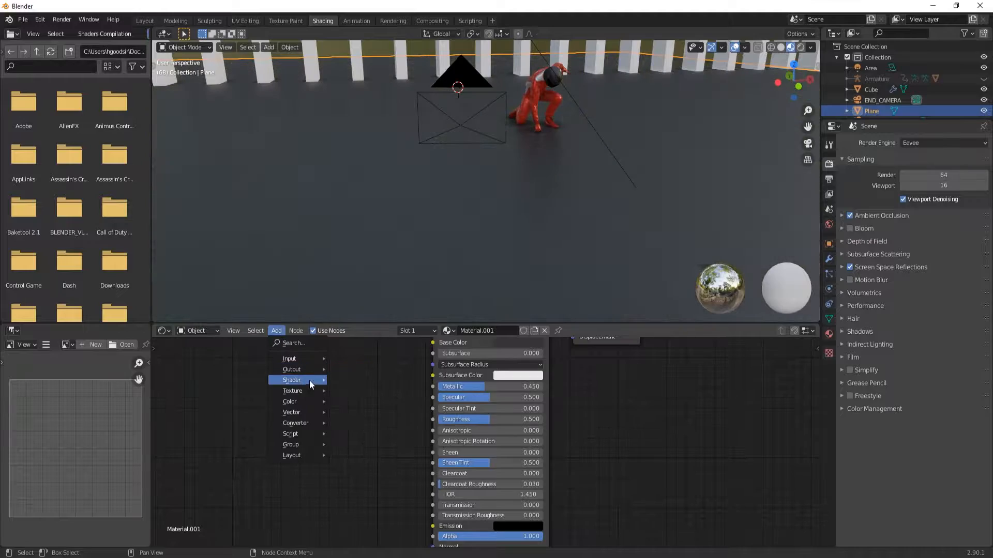
left_click(367, 308)
left_click(284, 366)
left_click_drag(351, 384, 433, 419)
left_click_drag(326, 433, 395, 433)
mouse_move(326, 443)
left_mouse_down()
mouse_move(351, 444)
mouse_move(340, 444)
left_mouse_up()
left_click(292, 410)
left_click(344, 411)
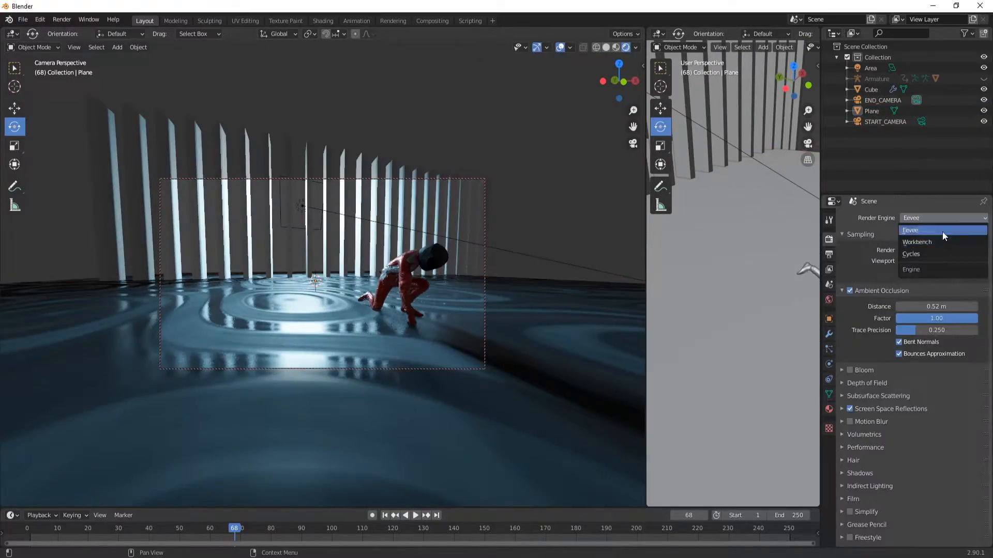
Step: Switch the render engine to Cycles and use END_CAMERA as the camera viewport's local camera
left_click(927, 254)
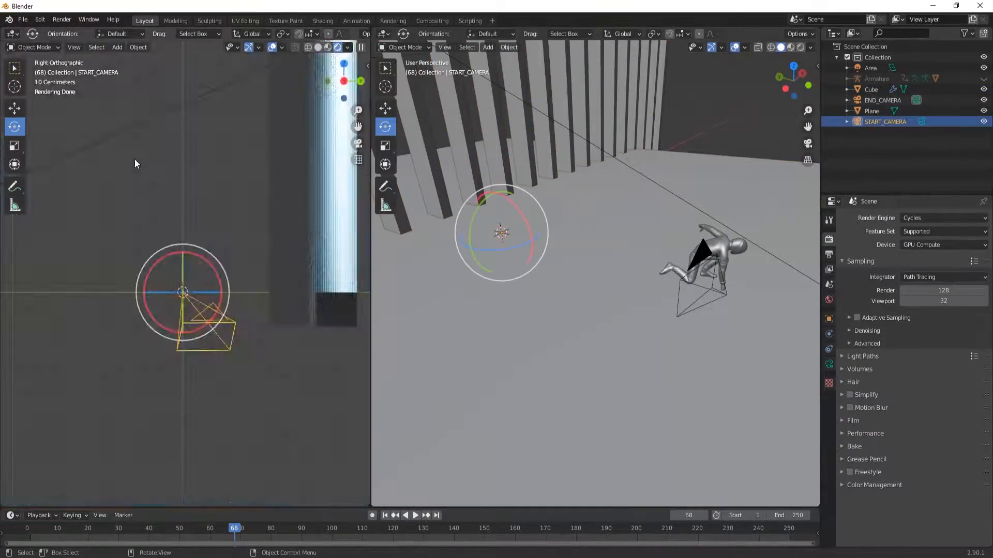
key("n")
left_click(350, 119)
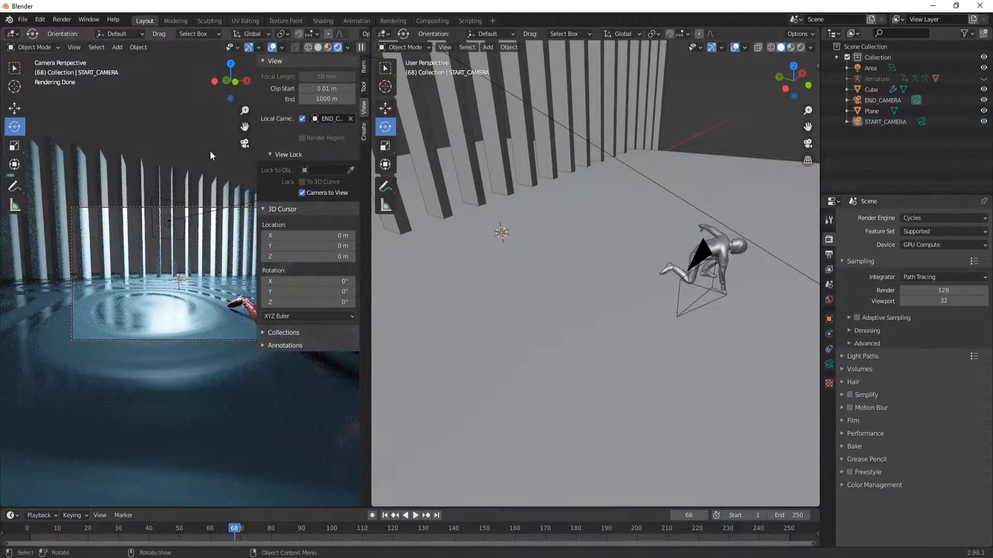
key("n")
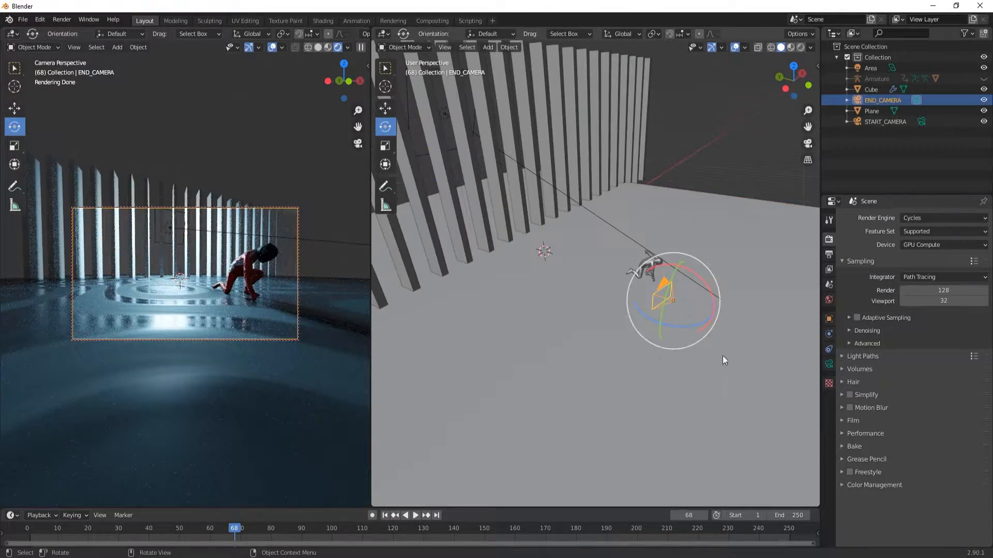
Step: Move END_CAMERA closer to the crouching character and refine the framing through the camera view
key("shift+space")
key("g")
left_click_drag(639, 291, 682, 273)
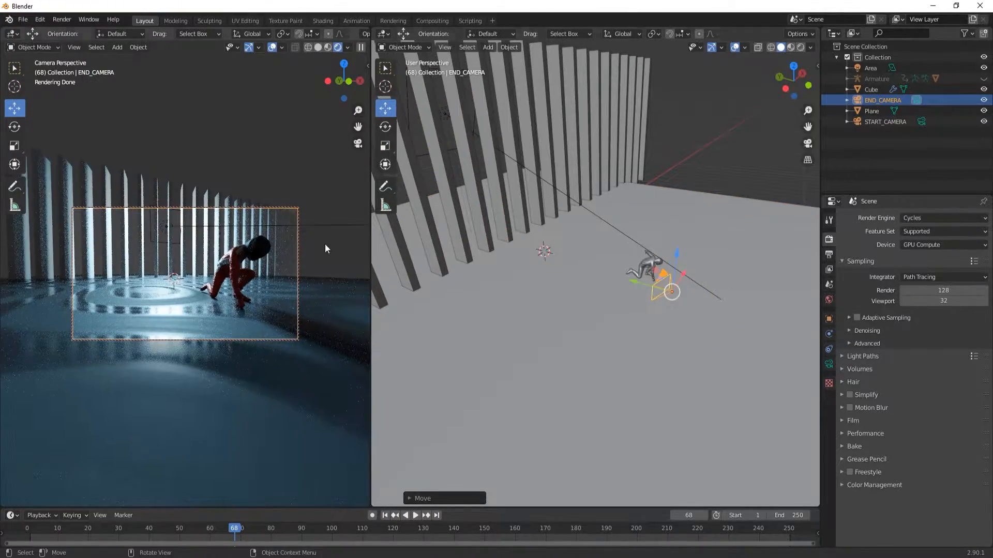
middle_click_drag(324, 243, 307, 309, "shift")
Step: Enable viewport denoising for Cycles and open the choice of denoiser
left_click(867, 331)
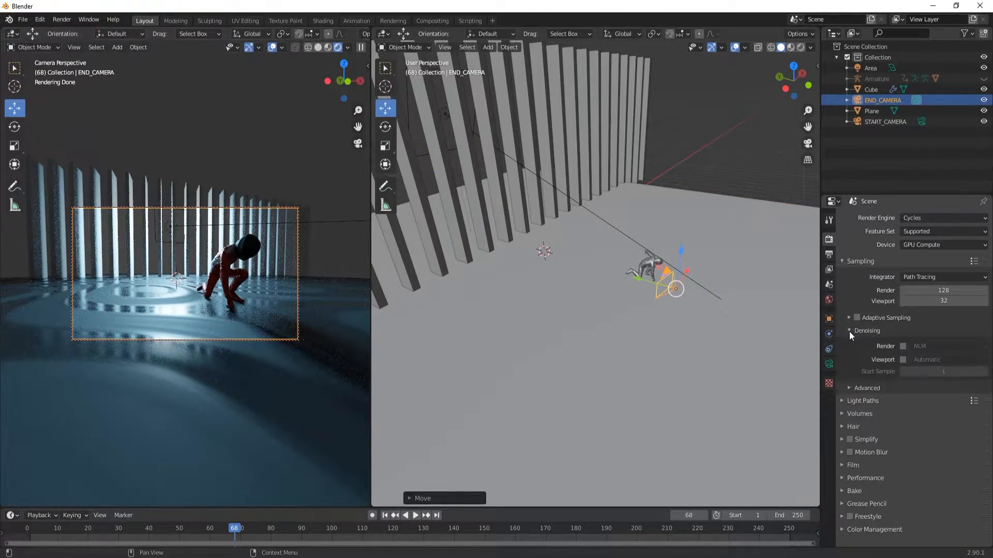
left_click(902, 360)
left_click(936, 359)
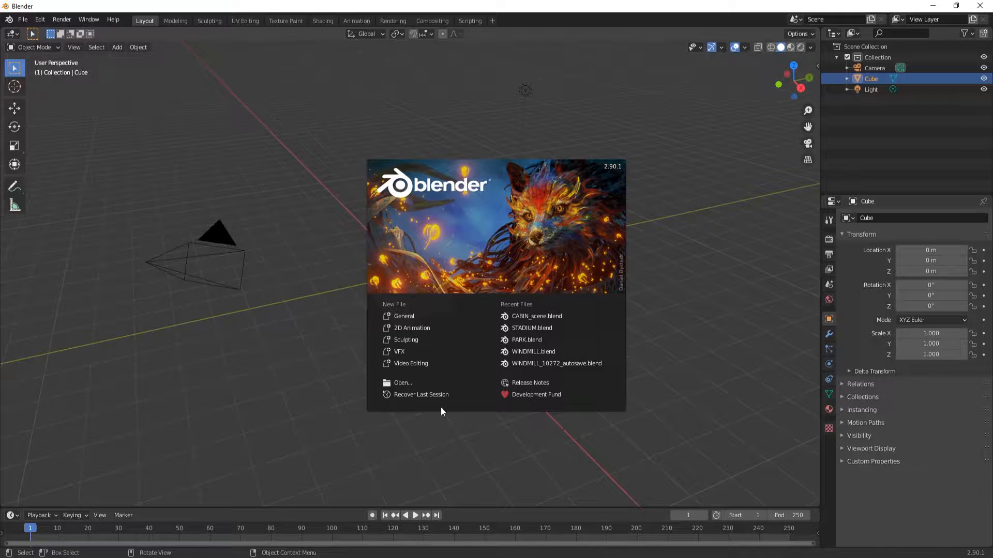
Step: Remove the default cube and try to recover the last session
left_click(382, 394)
key("Delete")
left_click(217, 243)
left_click(23, 19)
mouse_move(62, 76)
left_click(135, 76)
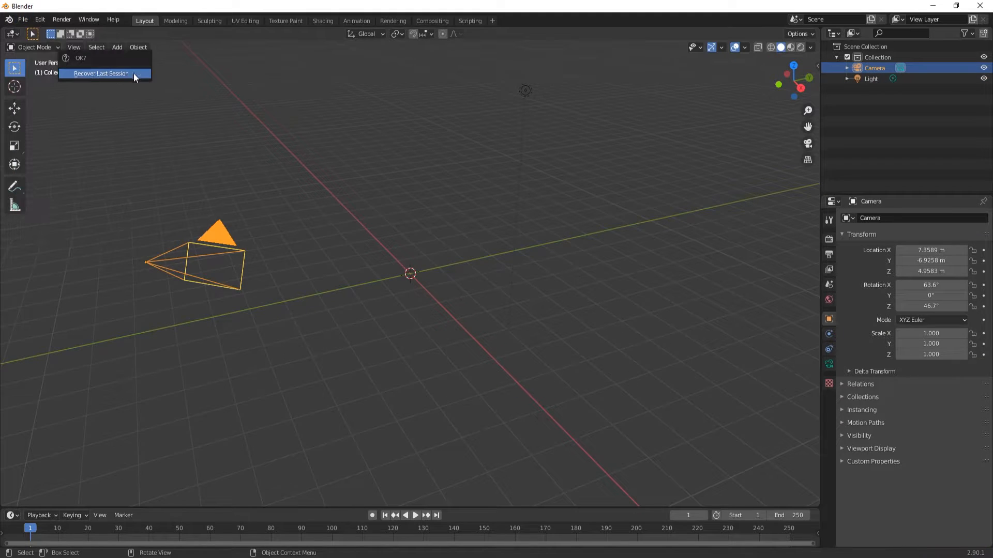
left_click(135, 77)
Step: Delete the default cube and import the animated character from its FBX file
key("Delete")
left_click(23, 19)
mouse_move(67, 164)
left_click(155, 227)
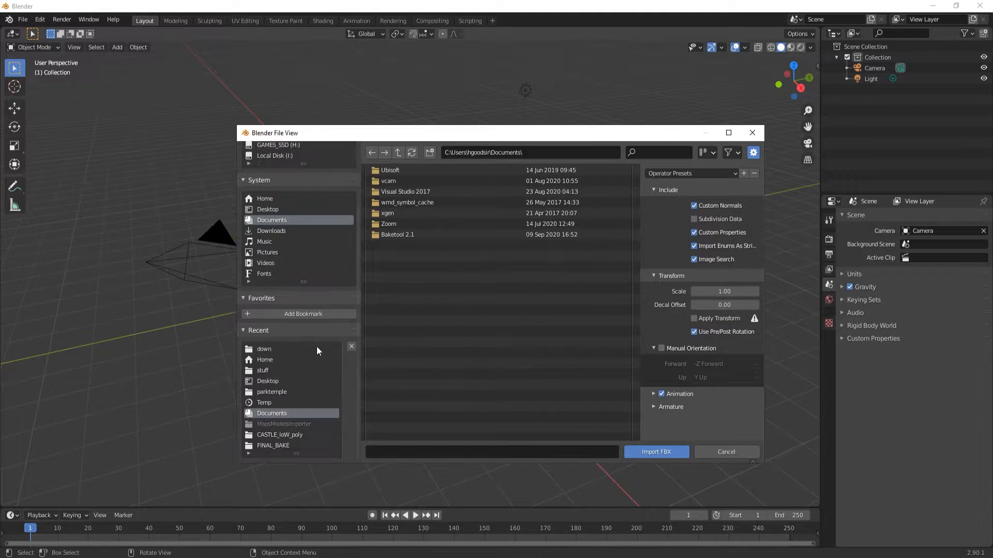
left_click(517, 288)
left_click(656, 452)
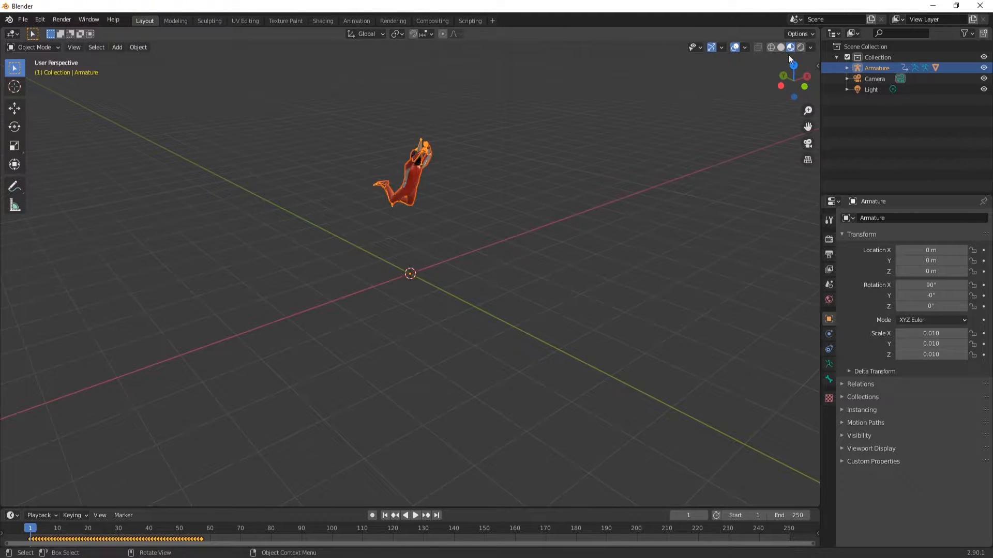
Step: Add a plane beneath the character and scale it up into a large ground surface
middle_click_drag(788, 59, 788, 55)
left_click(828, 239)
left_click(115, 48)
left_click(207, 59)
key("s")
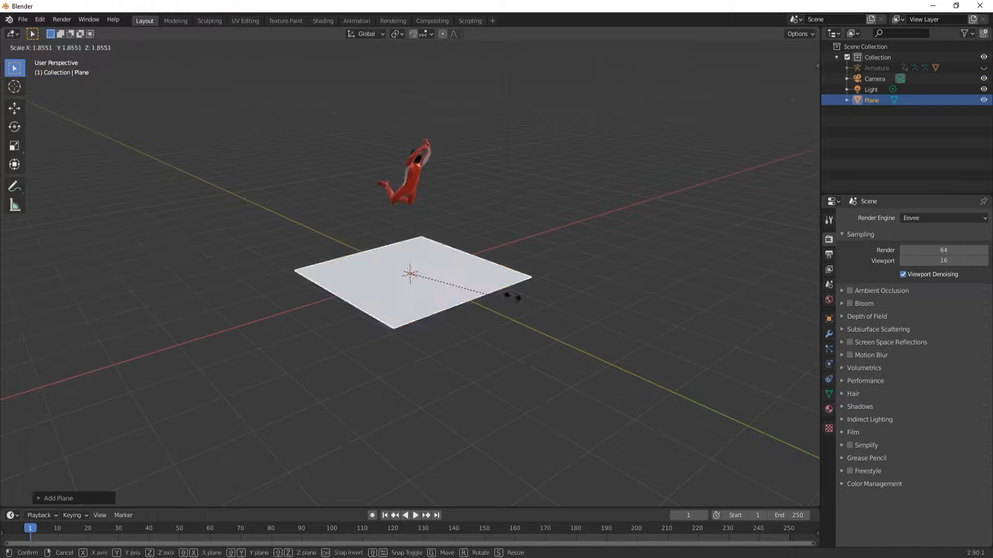
left_click(724, 331)
Step: Add a cube, scale it into a tall thin pillar and move it behind the character
left_click(117, 47)
left_click(208, 70)
left_click(14, 145)
mouse_move(441, 264)
left_mouse_down()
mouse_move(415, 267)
mouse_move(427, 266)
left_mouse_up()
key("shift+space")
key("g")
scroll(432, 243, "down", 5)
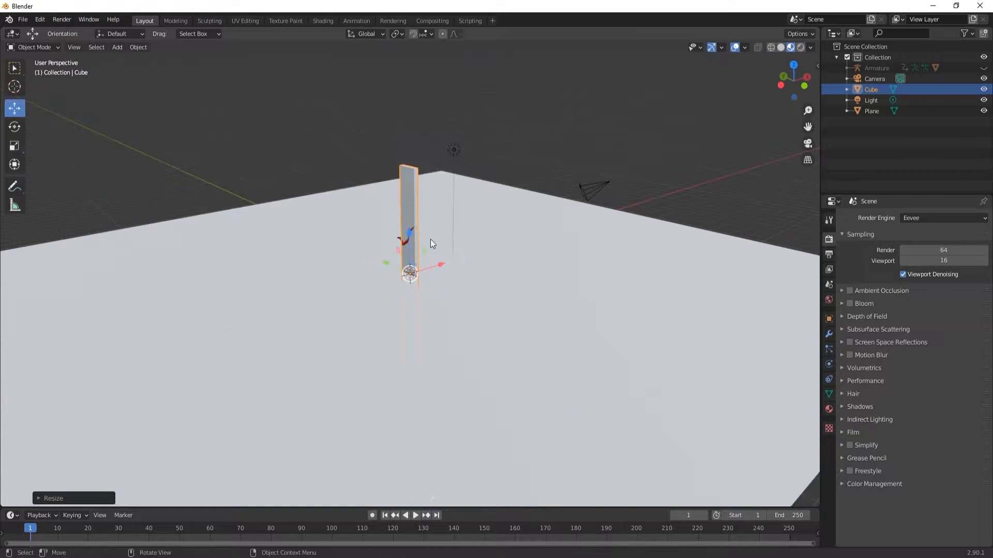
left_click_drag(358, 198, 371, 151)
Step: Apply the pillar's location and reset its origin to the pillar itself
key("ctrl+a")
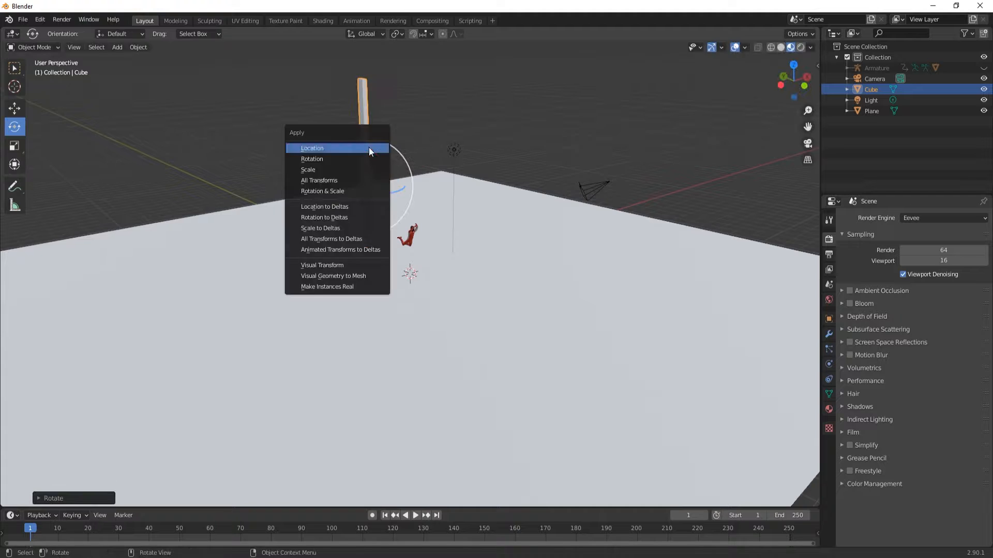
left_click(355, 148)
left_click(366, 166)
left_click(138, 47)
left_click(249, 84)
Step: Add an Array modifier to the pillar with a count of 24 and a relative X offset of 2.5
left_click(828, 334)
left_click(857, 220)
left_click(777, 242)
left_click_drag(926, 265, 962, 266)
left_click_drag(912, 298, 957, 298)
Step: Move the pillar row so it stands on the ground and extends behind the character
left_click(15, 108)
left_click_drag(403, 178, 97, 233)
left_click_drag(72, 195, 71, 182)
middle_click_drag(70, 182, 282, 163)
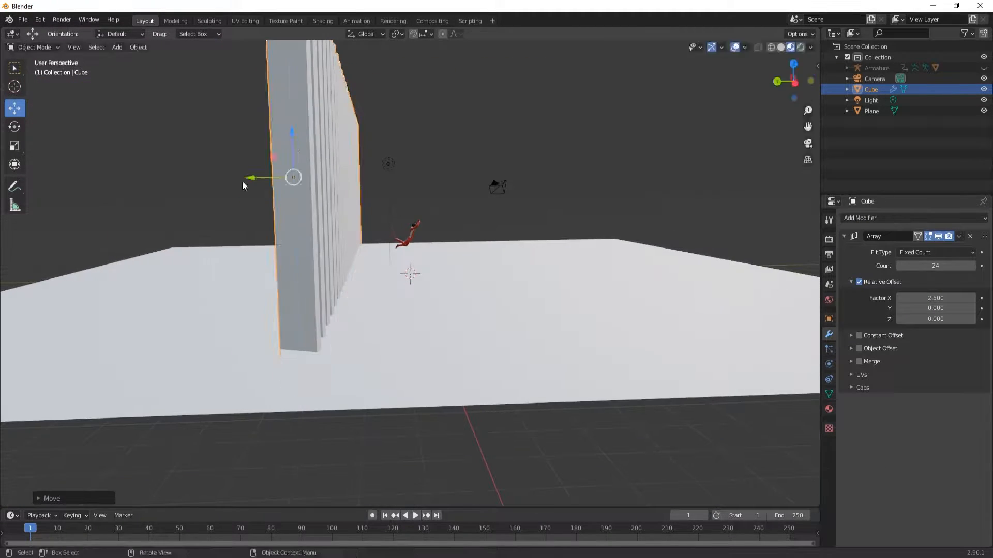
left_click(242, 186)
Step: Give the ground plane a new material with a near-black base color
middle_click_drag(662, 240, 463, 253)
left_click(463, 254)
left_click(828, 409)
left_click(914, 263)
left_click(942, 373)
left_click_drag(969, 227, 969, 296)
Step: Connect a Voronoi texture's Color to the ground material's Roughness, then lower Specular and raise Metallic
left_click(322, 21)
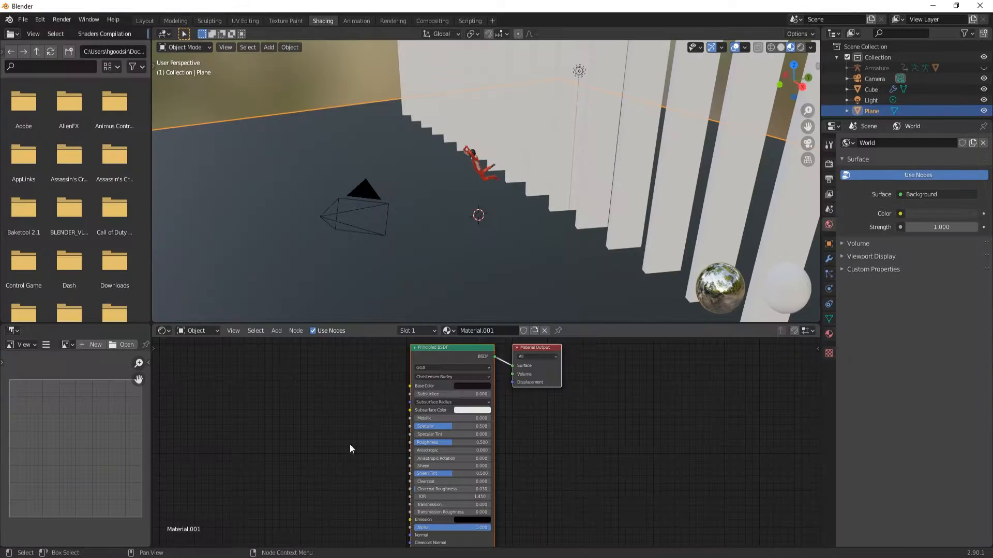
scroll(349, 444, "up", 3)
middle_click_drag(350, 444, 429, 371)
left_click(276, 330)
mouse_move(292, 391)
left_click(357, 365)
left_click(389, 380)
left_click_drag(479, 391, 486, 381)
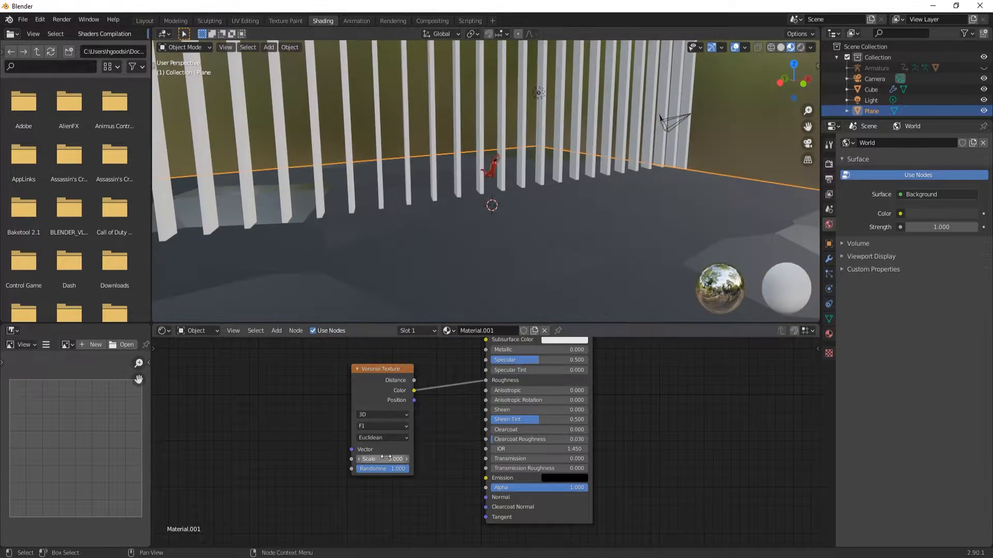
left_click_drag(541, 360, 525, 360)
left_click_drag(526, 350, 544, 349)
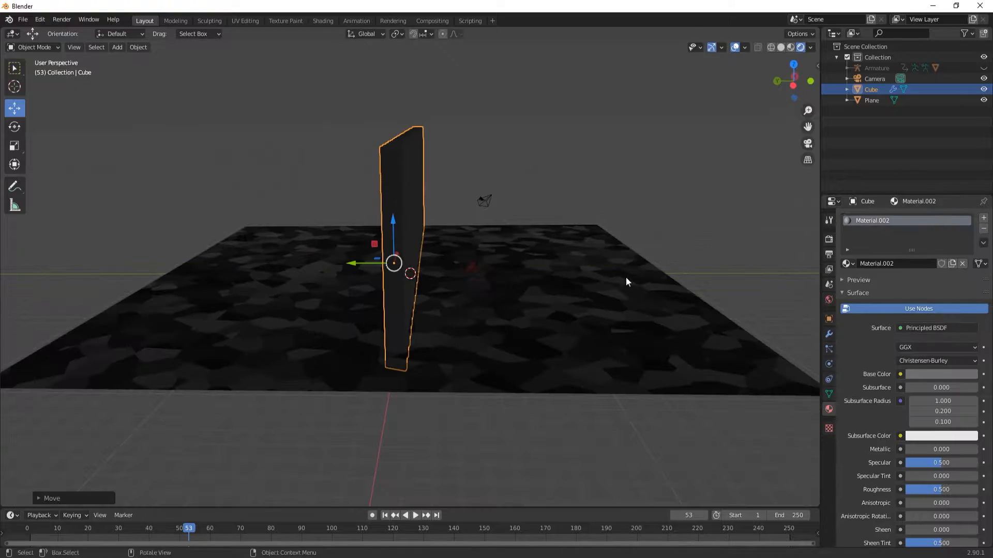
Step: Enable Eevee's ambient occlusion with a distance of 0.69 m and turn on bloom
left_click(829, 239)
left_click(842, 291)
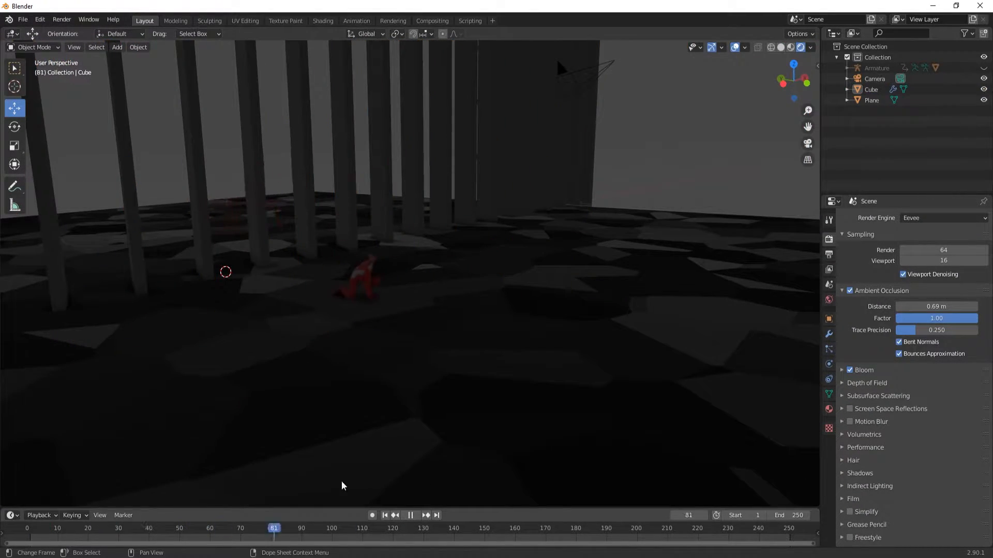
Step: Lock the camera to the view and frame the crouching character from a low angle in front of the pillars
left_click(599, 83)
key("KP_0")
key("n")
key("n")
middle_click_drag(430, 262, 331, 342)
key("n")
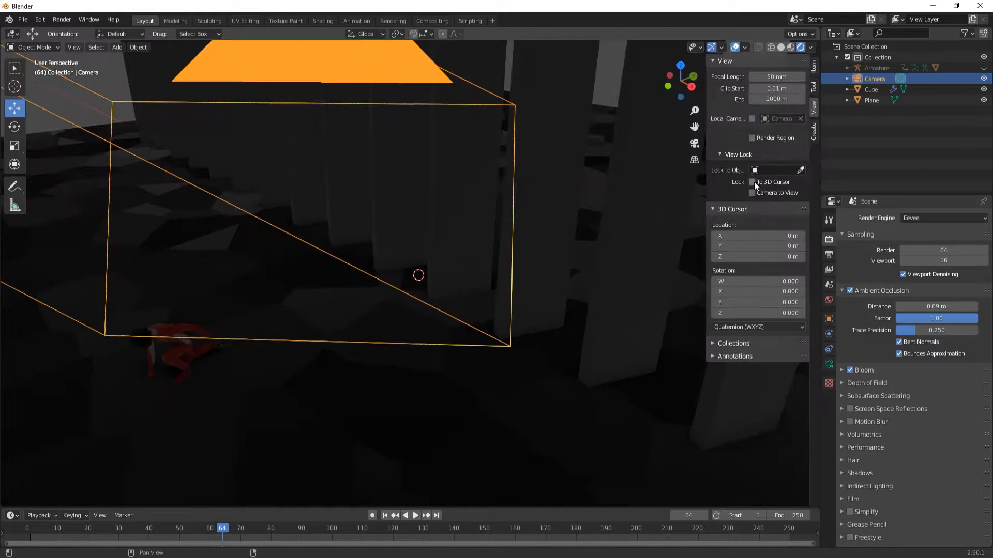
key("KP_0")
left_click(758, 192)
key("n")
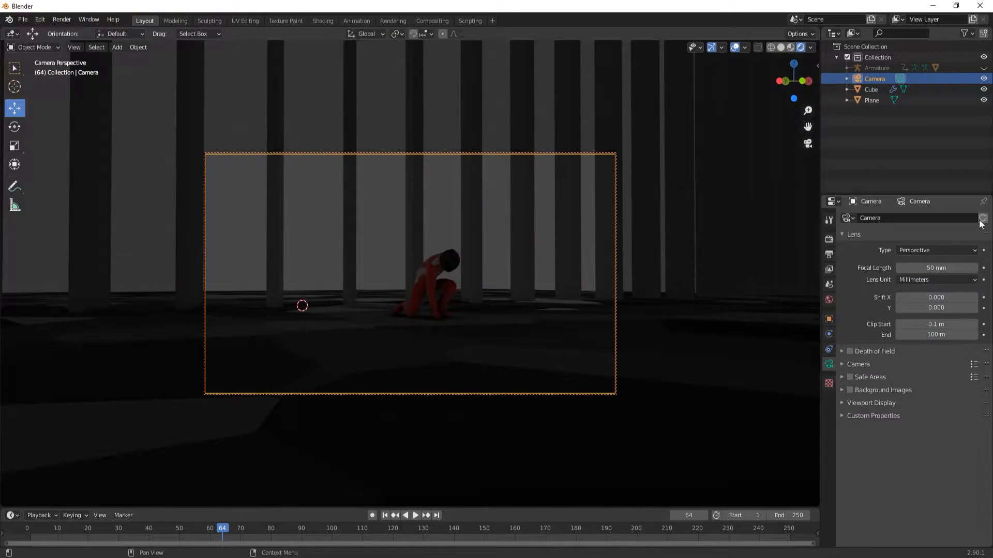
middle_click_drag(393, 259, 526, 223)
key("KP_0")
Step: Add an area light, set its power to 1500 W and position it behind the pillars
key("shift+a")
mouse_move(153, 162)
left_click(238, 196)
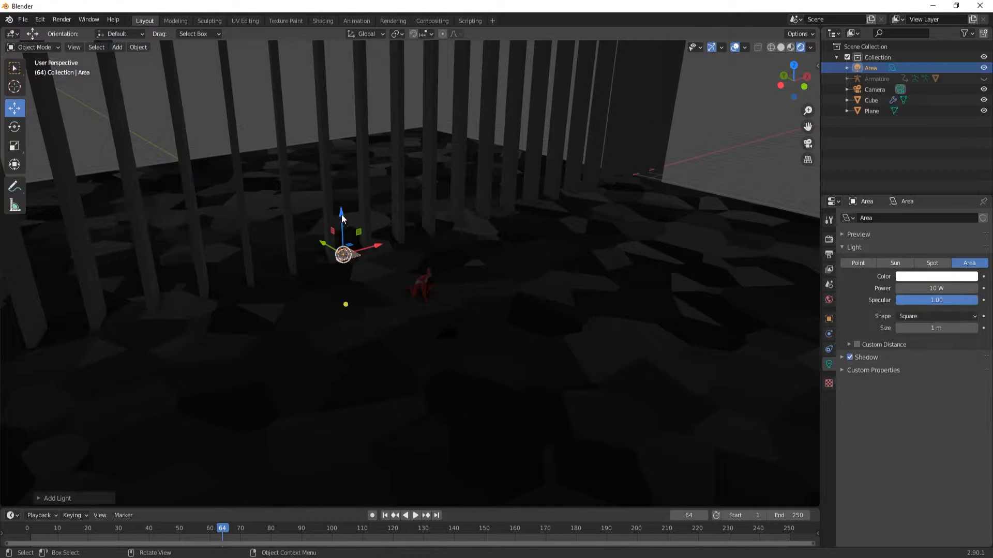
left_click(928, 287)
type("1500")
key("Return")
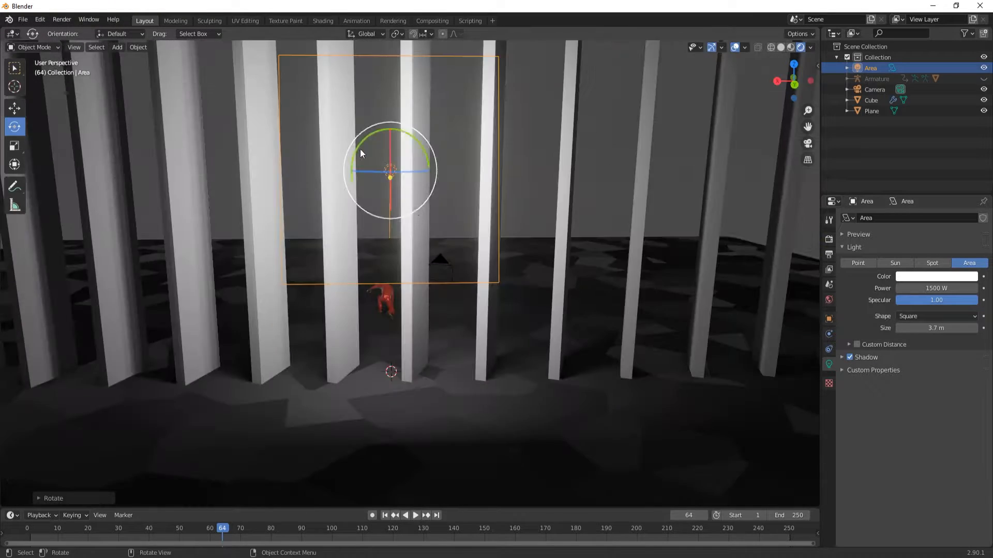
key("g")
Step: Save the file as SPIDER_MAN in the stuff folder
key("ctrl+s")
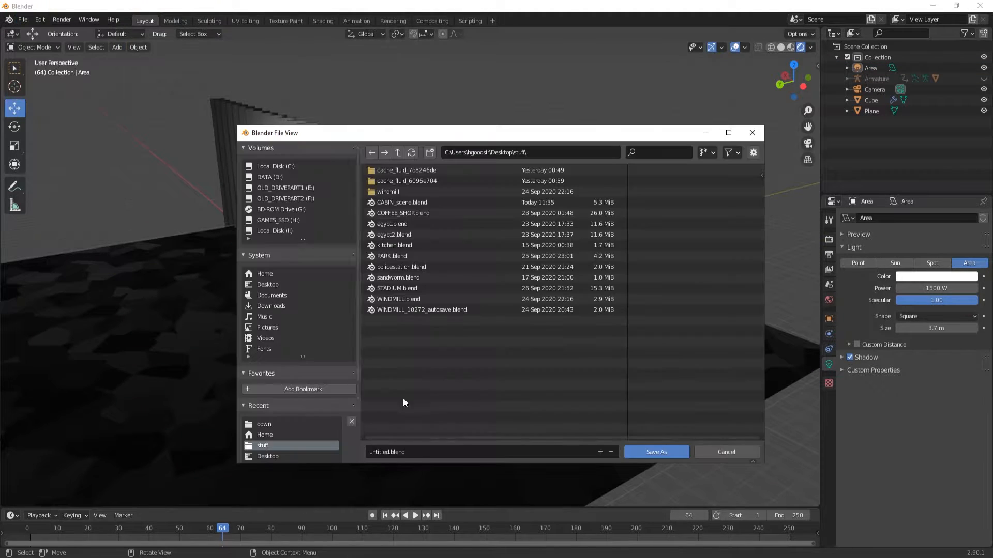
type("SPIDER_")
type("MAN")
key("Return")
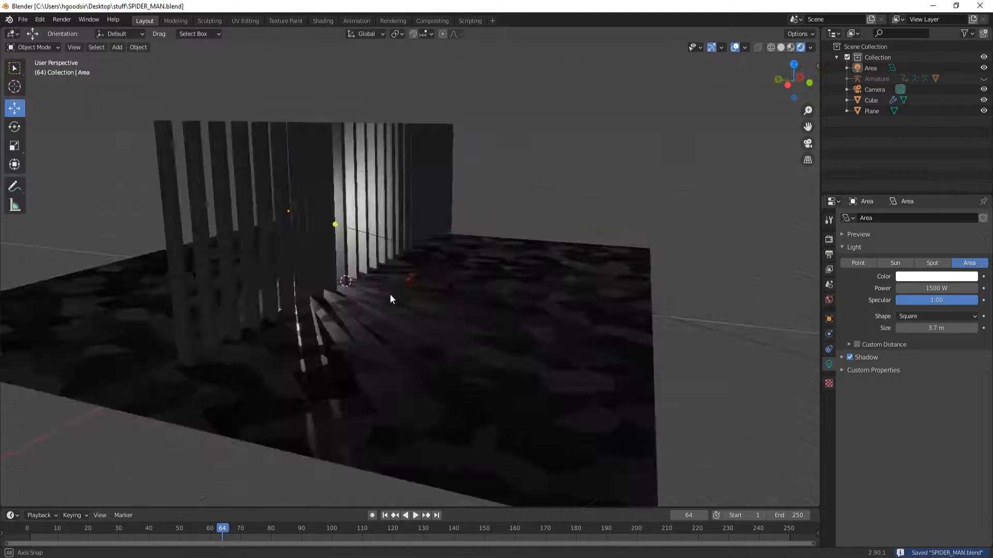
Step: Tint the area light pale cyan and add a cube enlarged to enclose the whole scene
left_click(936, 277)
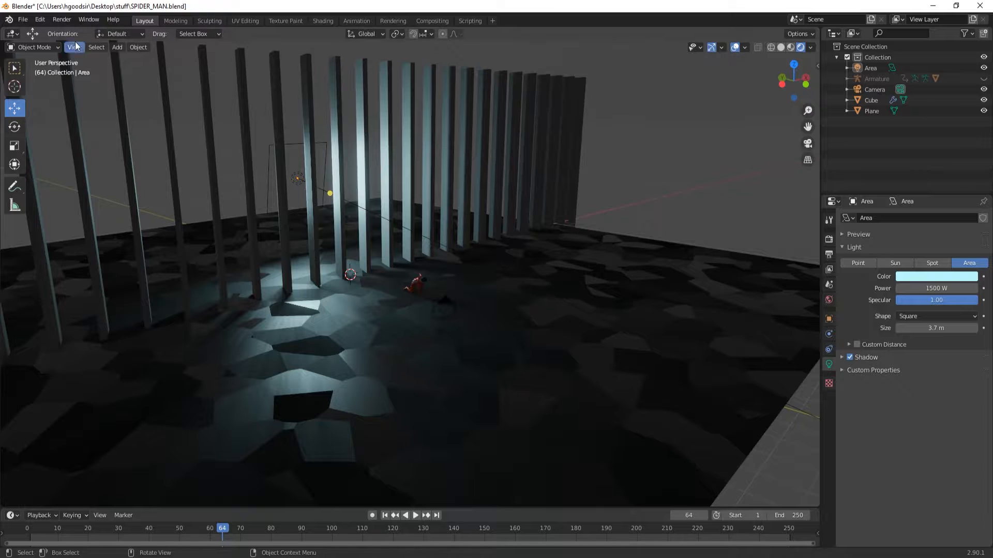
left_click(118, 47)
left_click(212, 68)
key("s")
left_click(851, 431)
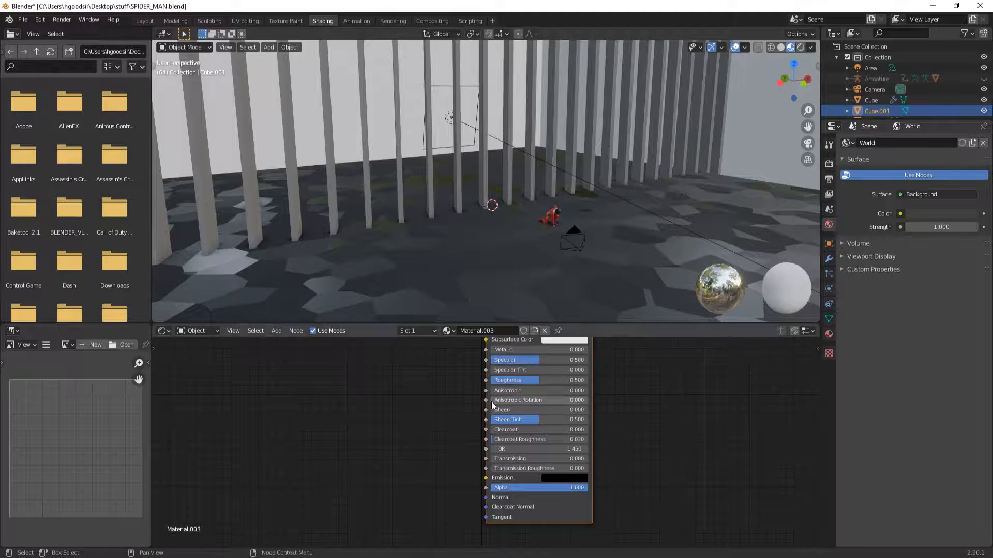
Step: Replace the enclosing cube's Principled BSDF with a Principled Volume node connected to the Material Output's Volume
left_click(491, 401)
left_click(276, 330)
mouse_move(292, 380)
left_click(366, 297)
left_click(529, 390)
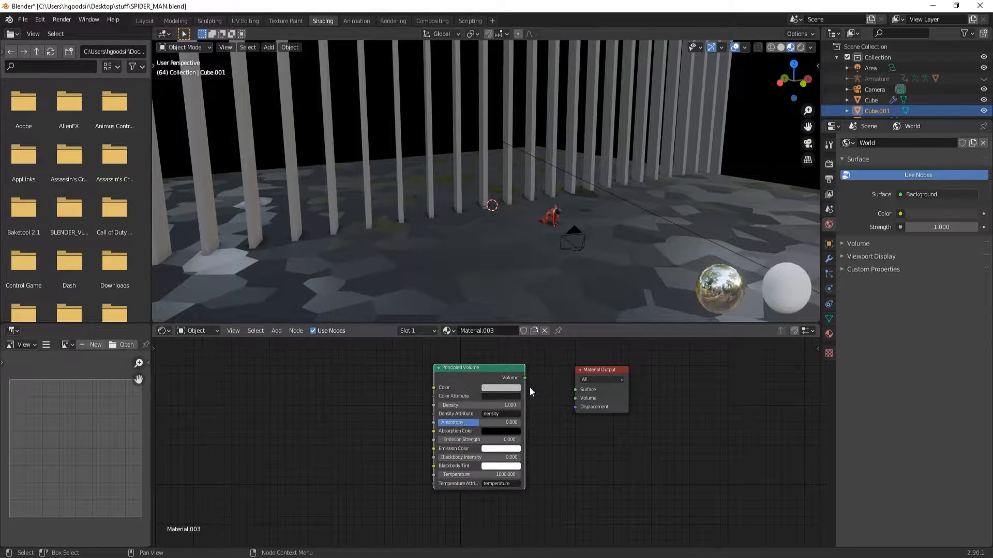
left_click_drag(525, 378, 575, 398)
Step: Set the Principled Volume's density to 0.05 and fine-tune it slightly
left_click(502, 405)
type("0.05")
key("Return")
middle_click_drag(434, 240, 477, 241)
left_click_drag(511, 405, 517, 405)
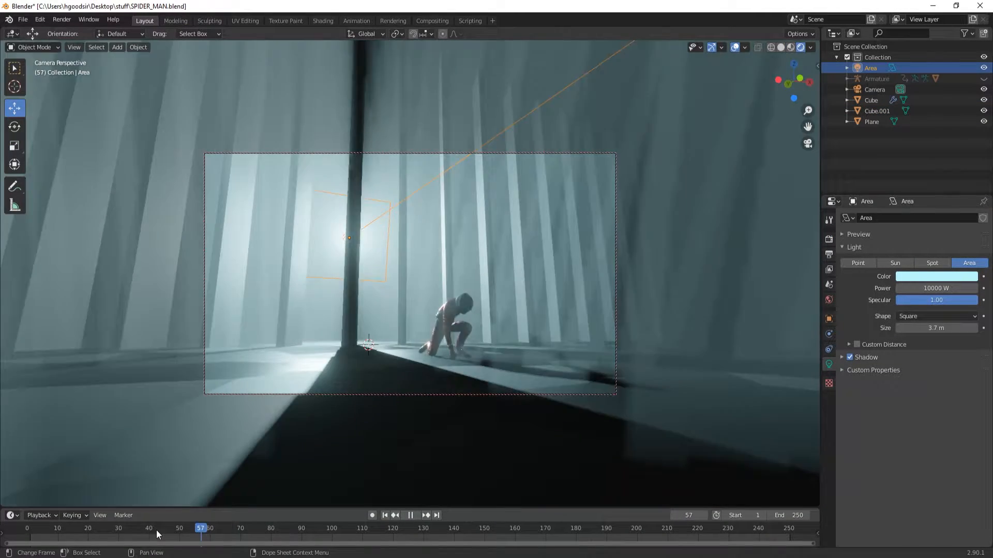
Step: Enable high bitdepth for Eevee's shadows and use 1024 px for both the cube and cascade sizes
key("Escape")
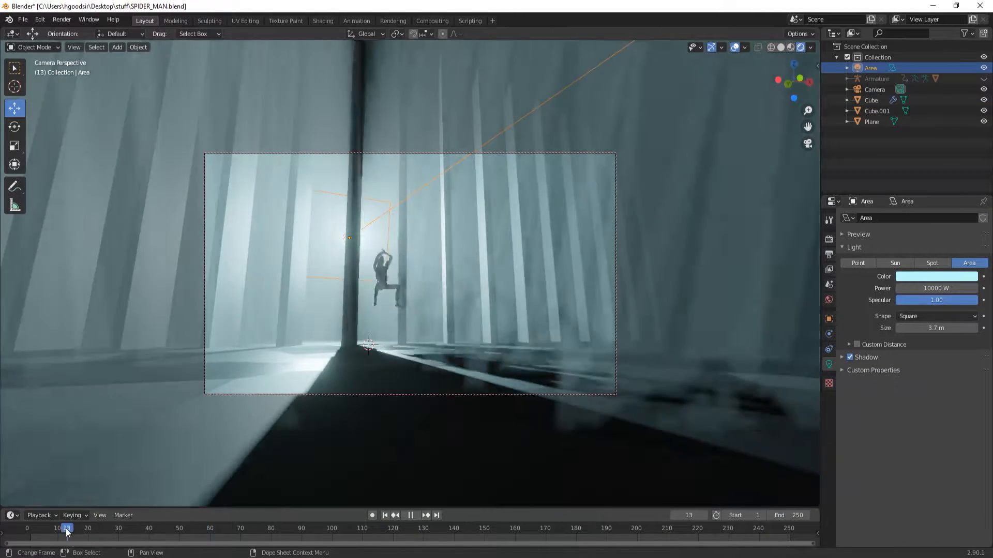
left_click(829, 239)
left_click(860, 399)
left_click(900, 439)
left_click(936, 416)
left_click(930, 427)
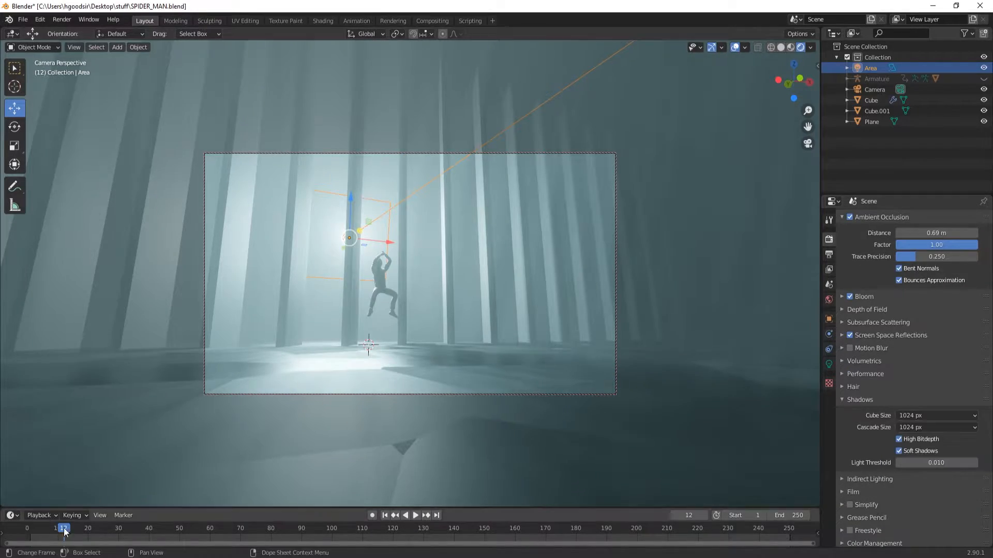
Step: Move and rotate the area light so it shines through the pillars behind the character
key("g")
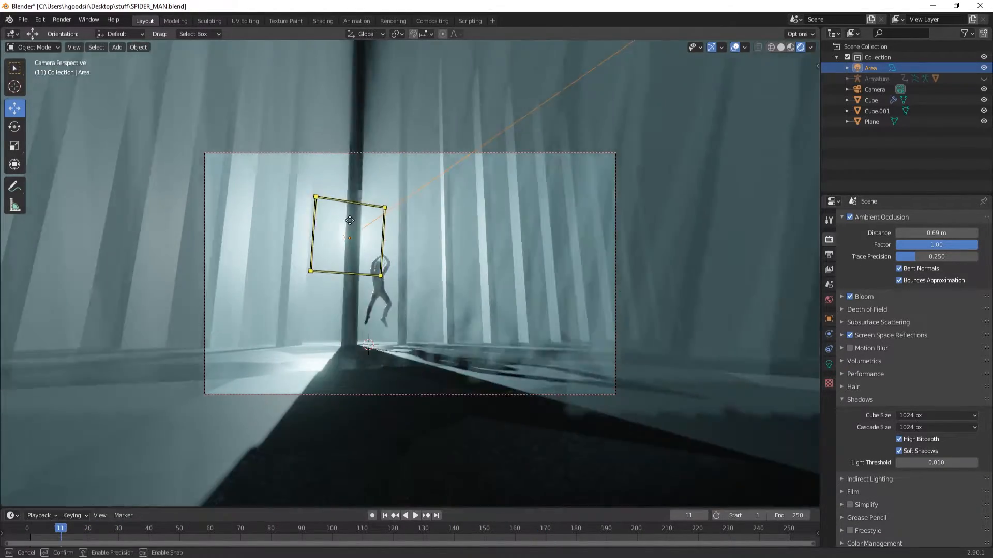
left_click_drag(349, 220, 384, 122)
left_click(15, 127)
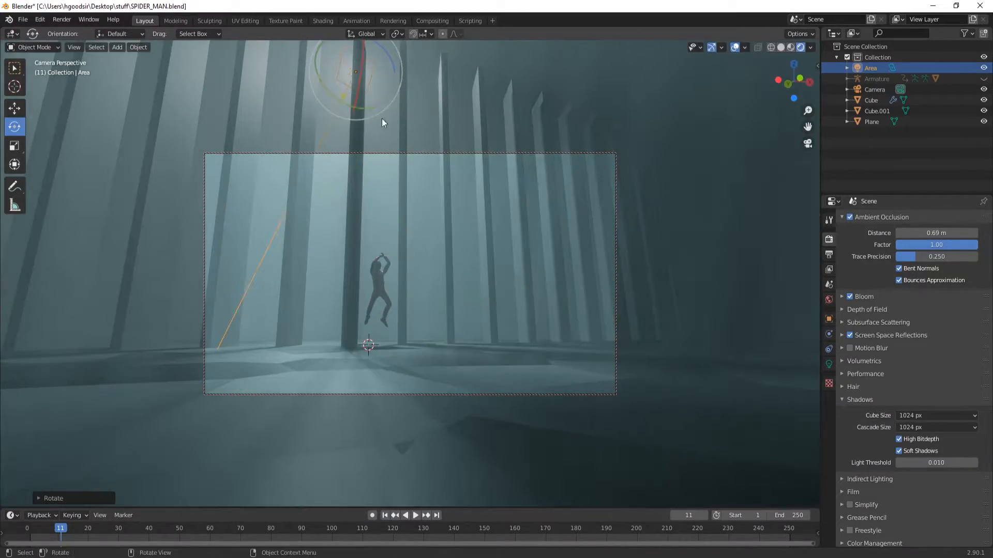
left_click(14, 108)
left_click_drag(391, 83, 323, 238)
left_click_drag(365, 287, 482, 291)
left_click_drag(447, 248, 443, 137)
Step: Go to frame 32 and add a torus with a major radius of 1.2 m and a minor radius of 0.05 m
left_click_drag(60, 528, 142, 528)
middle_click_drag(619, 206, 448, 352)
left_click_drag(142, 529, 125, 510)
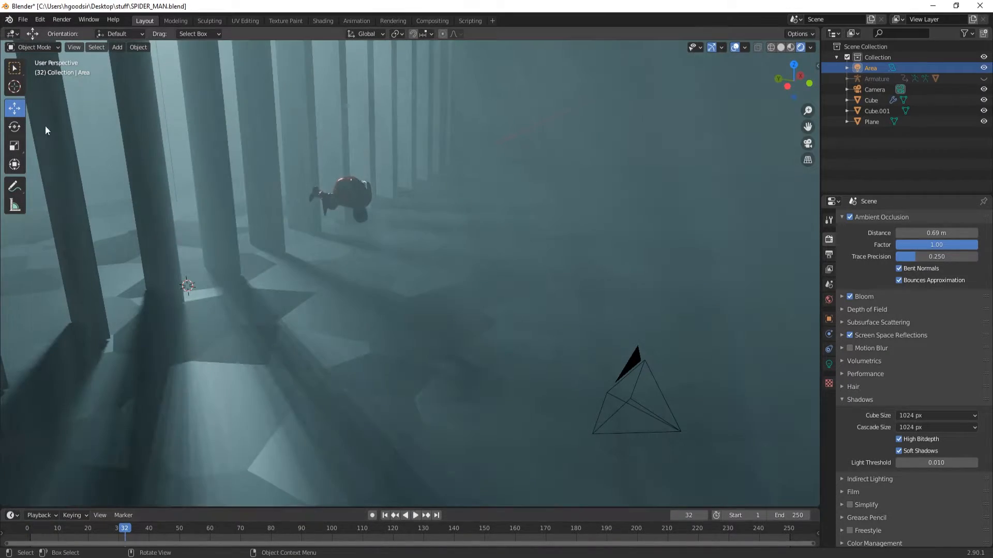
left_click(117, 47)
mouse_move(127, 57)
left_click(207, 133)
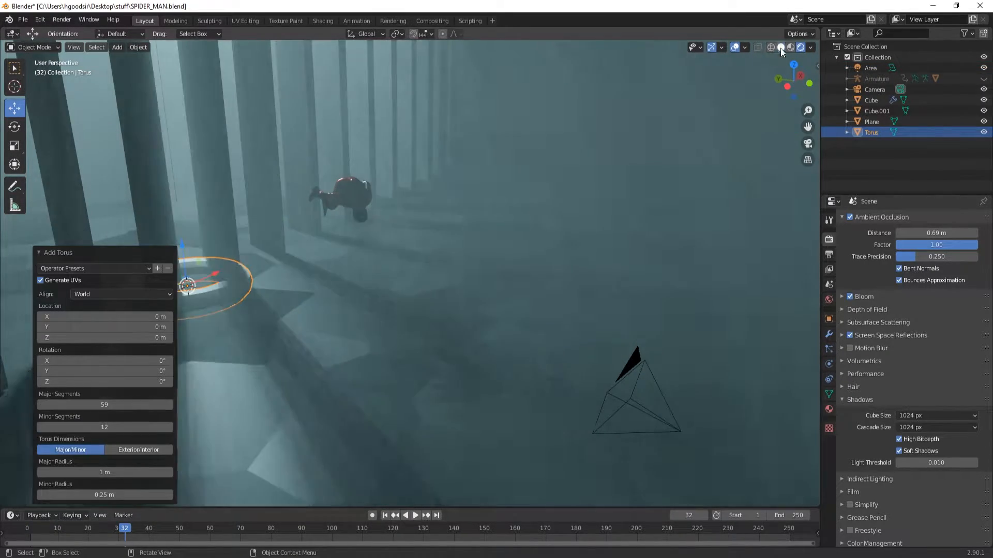
left_click(781, 47)
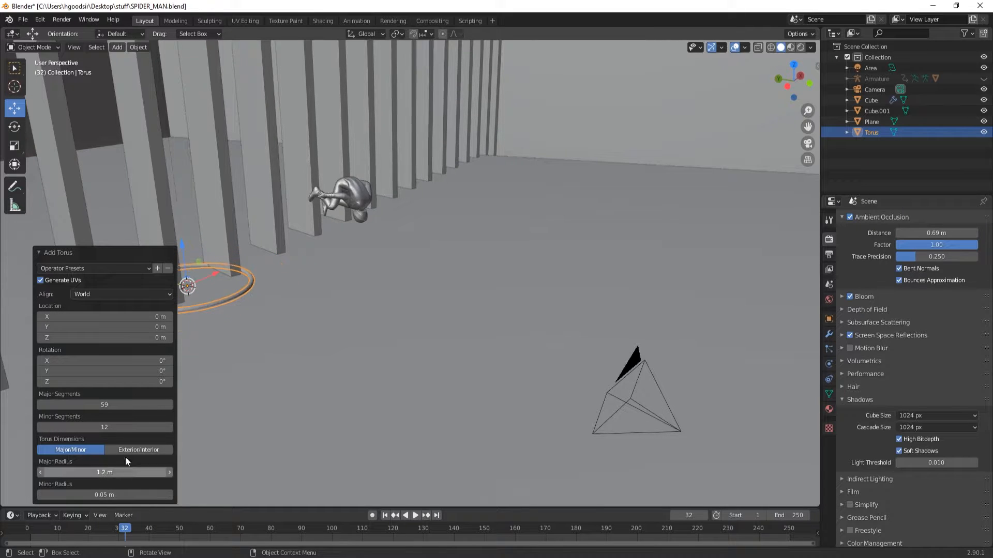
Step: Move the torus to the character and rotate it upright, checking its placement around frame 38
left_click_drag(144, 279, 318, 318)
left_click(14, 127)
left_click_drag(357, 280, 378, 236)
left_click_drag(125, 529, 148, 535)
left_click(393, 228)
middle_click_drag(481, 373, 410, 333)
Step: Give the torus a new pink Emission material with a strength of 16.4 and preview it rendered through the camera
left_click(427, 222)
left_click(828, 409)
left_click(922, 264)
left_click(942, 328)
left_click(860, 116)
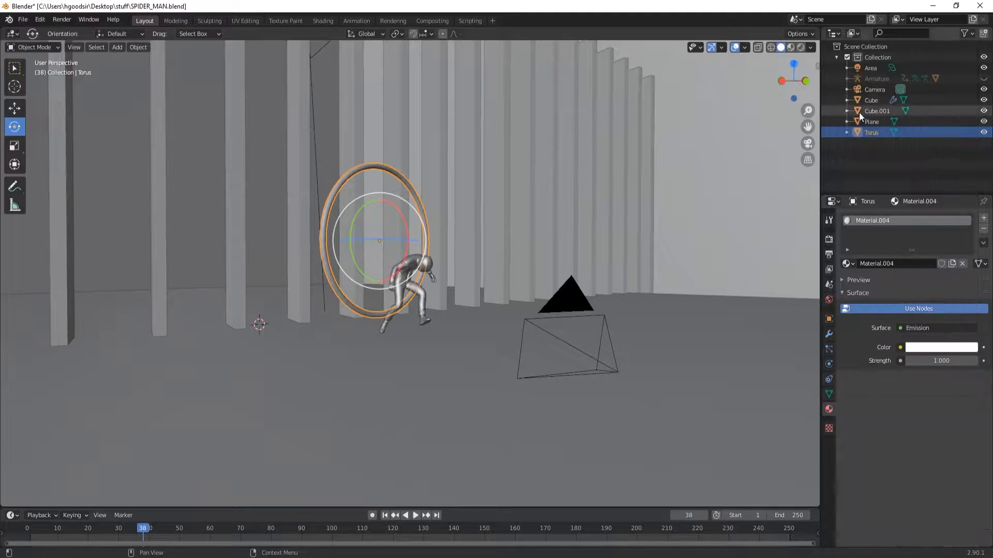
key("KP_0")
left_click(800, 47)
left_click(935, 347)
left_click(944, 242)
left_click_drag(935, 361, 972, 360)
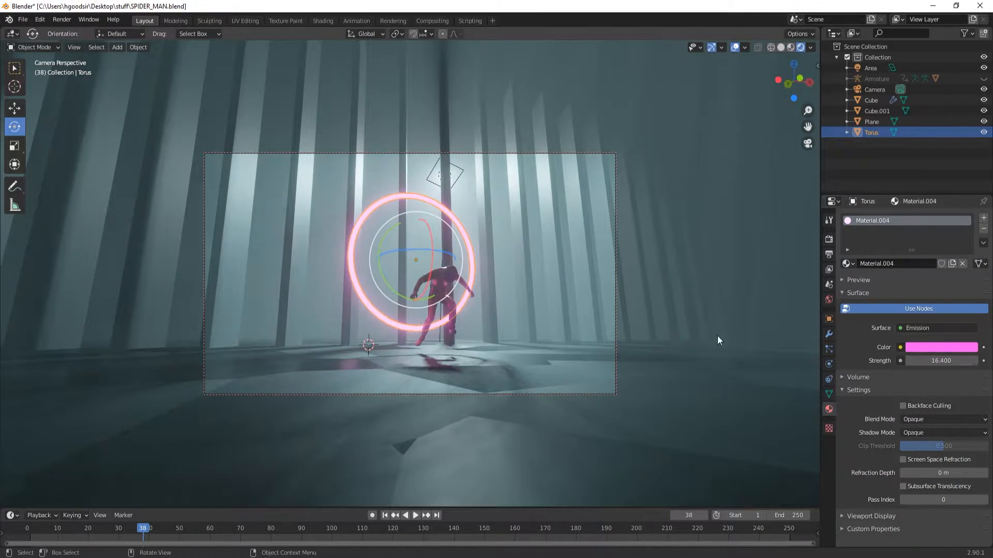
Step: Scale the ground plane down by a factor of 0.448
left_click(502, 336)
left_click(828, 240)
left_click(556, 368)
key("s")
left_click(392, 268)
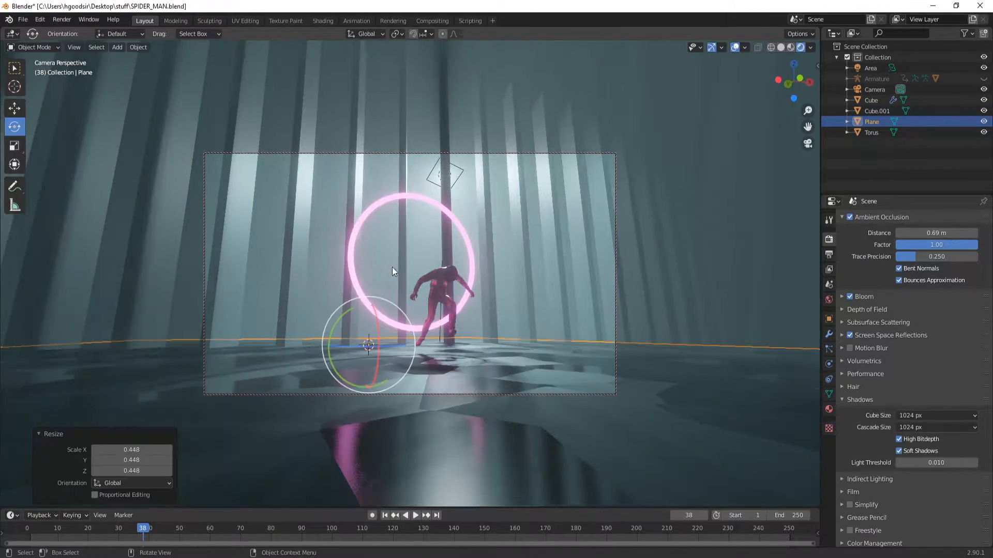
left_click(728, 375)
Step: Set the character's body material to metallic 0.124, anisotropic 0.319 and sheen tint 0.103
middle_click_drag(565, 210, 436, 291)
scroll(435, 291, "up", 5)
left_click(480, 201)
left_click(828, 409)
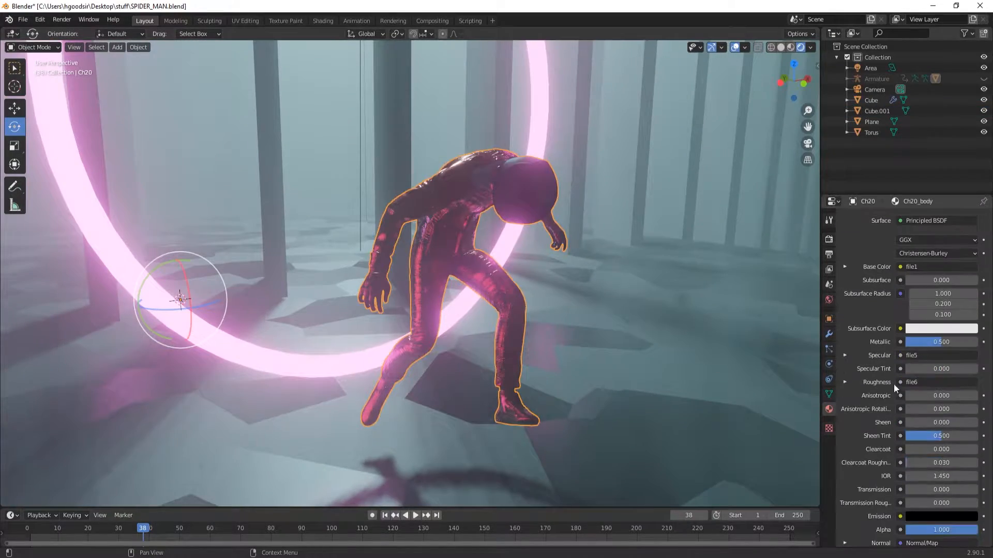
left_click_drag(941, 341, 914, 343)
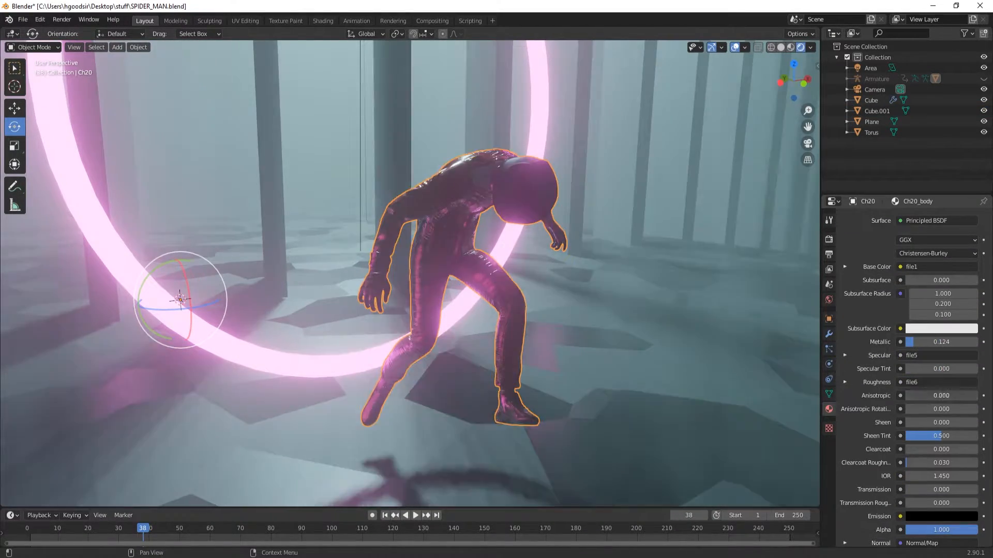
scroll(936, 388, "down", 2)
left_click_drag(921, 395, 912, 370)
left_click_drag(941, 410, 906, 410)
scroll(910, 410, "up", 2)
Step: Try to replace the image texture that drives the roughness of the character's body material
left_click(845, 383)
left_click(981, 396)
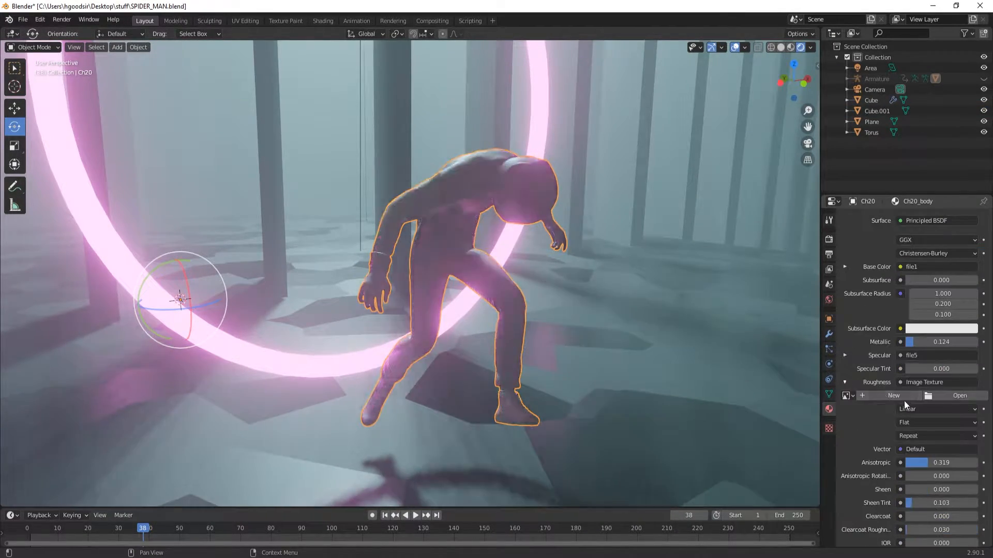
right_click(911, 384)
left_click(911, 384)
left_click(858, 394)
left_click(845, 383)
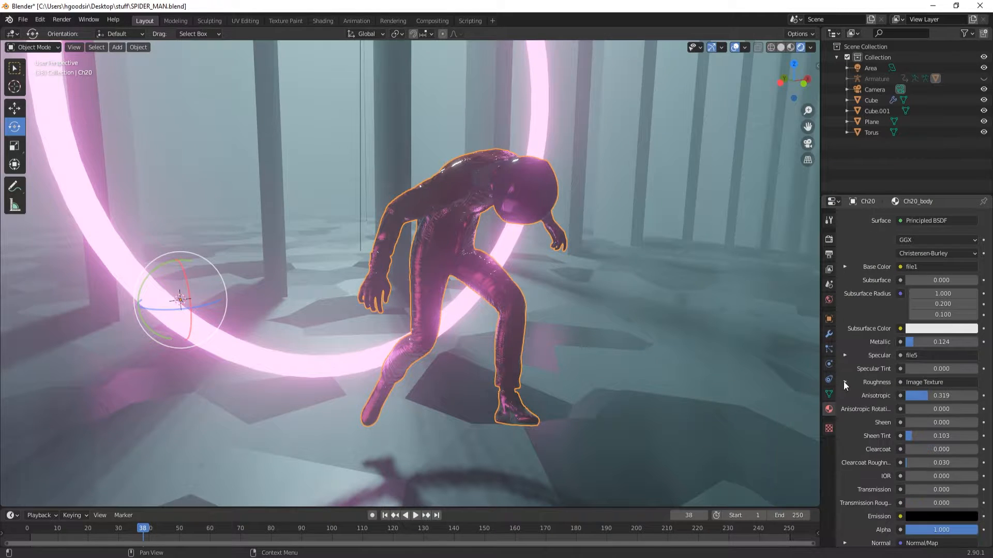
left_click(900, 382)
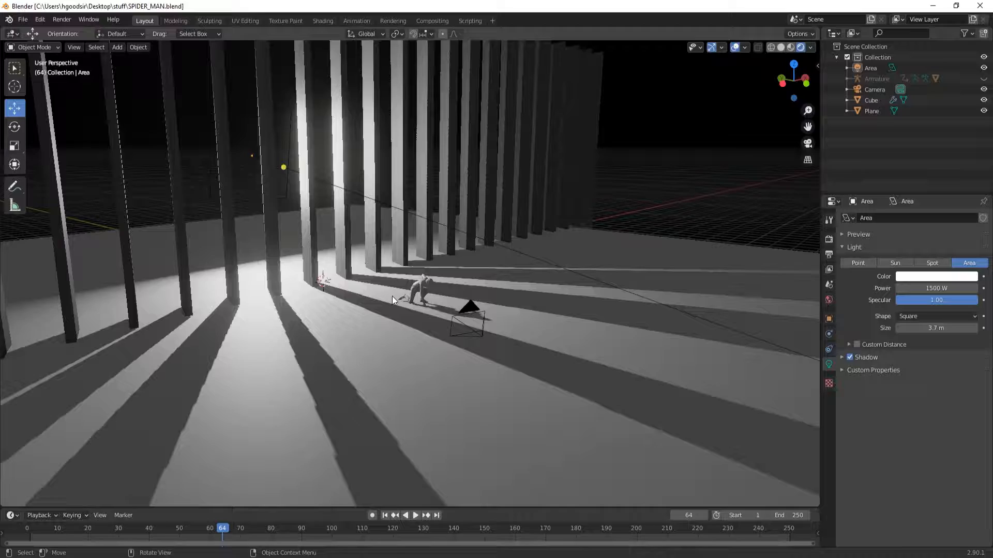
Step: Switch the render engine to Cycles for the reopened scene
middle_click_drag(392, 296, 454, 271)
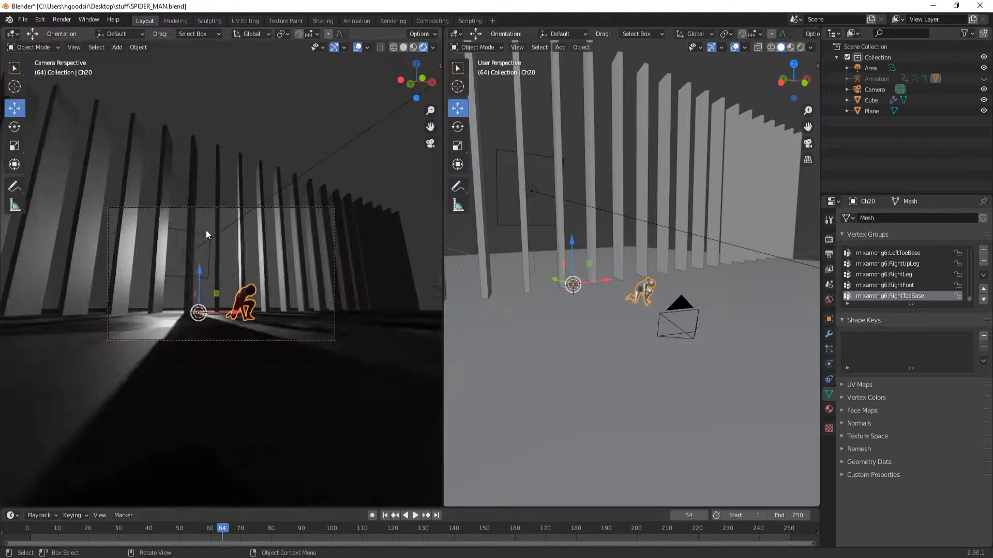
left_click(829, 239)
left_click(943, 217)
left_click(920, 256)
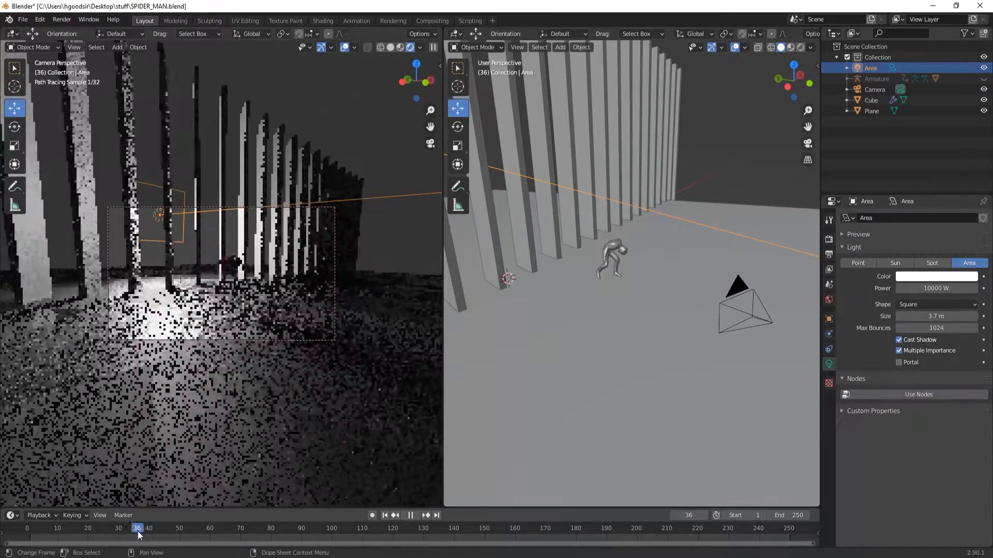
Step: Add a torus and rotate it upright as a ring around the character at frame 36
left_click(117, 47)
mouse_move(130, 60)
left_click(213, 134)
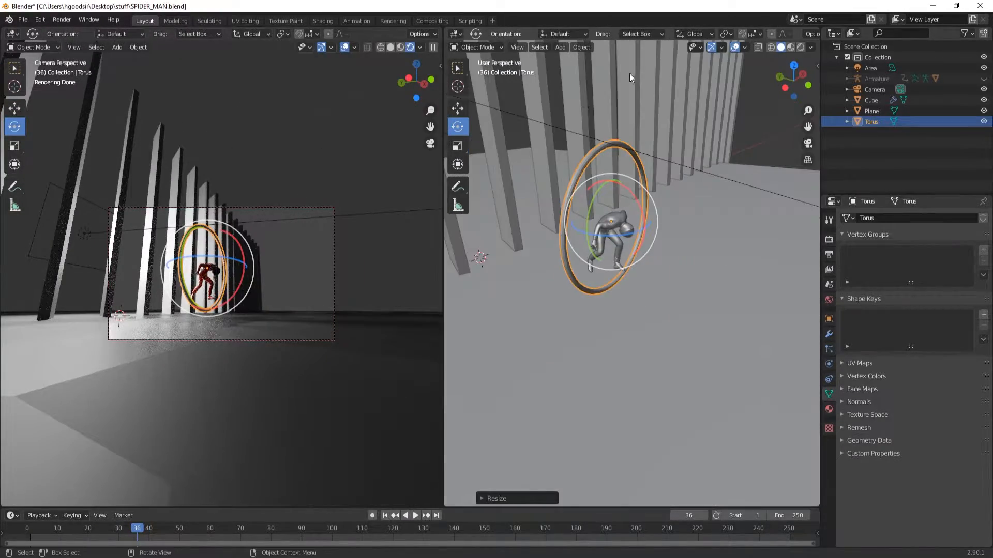
mouse_move(610, 236)
left_mouse_down()
mouse_move(636, 232)
mouse_move(621, 234)
left_mouse_up()
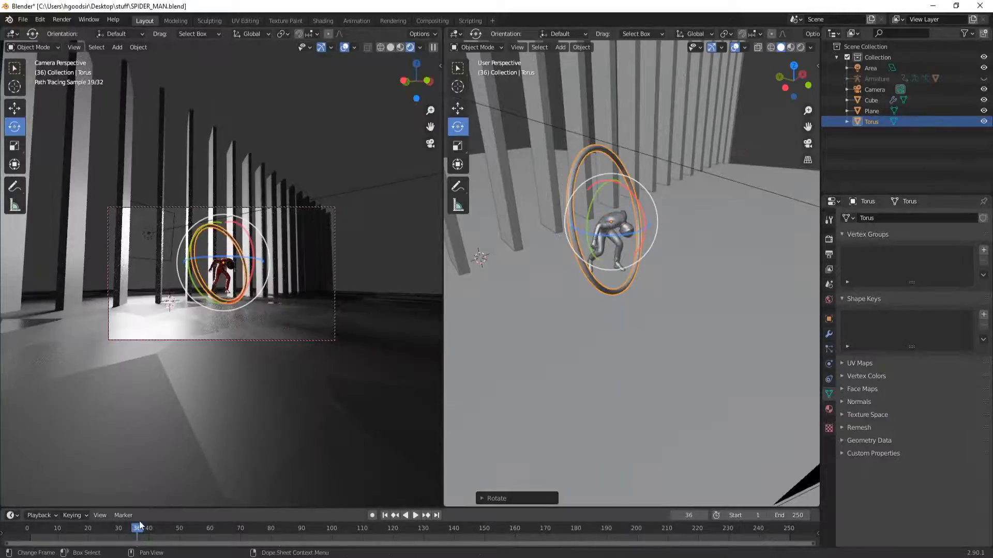
Step: Check the ring against the landing animation at several frames and adjust it to stand vertically behind the character
left_click_drag(138, 525, 161, 508)
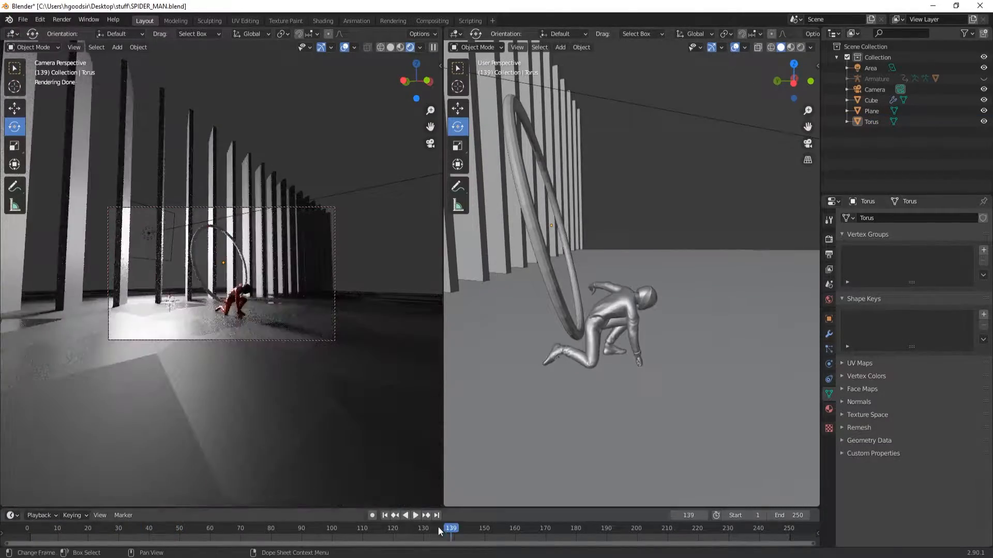
left_click(123, 526)
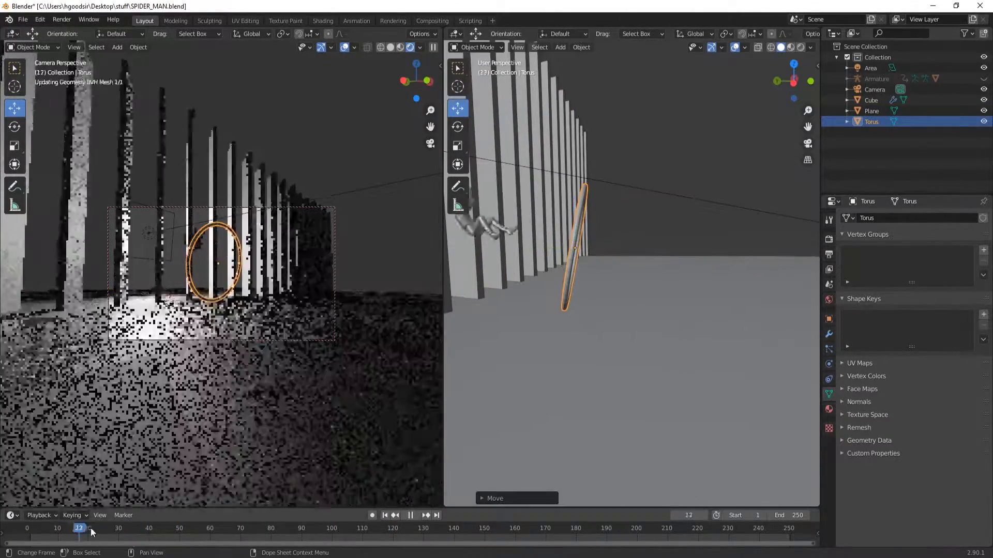
left_click(457, 127)
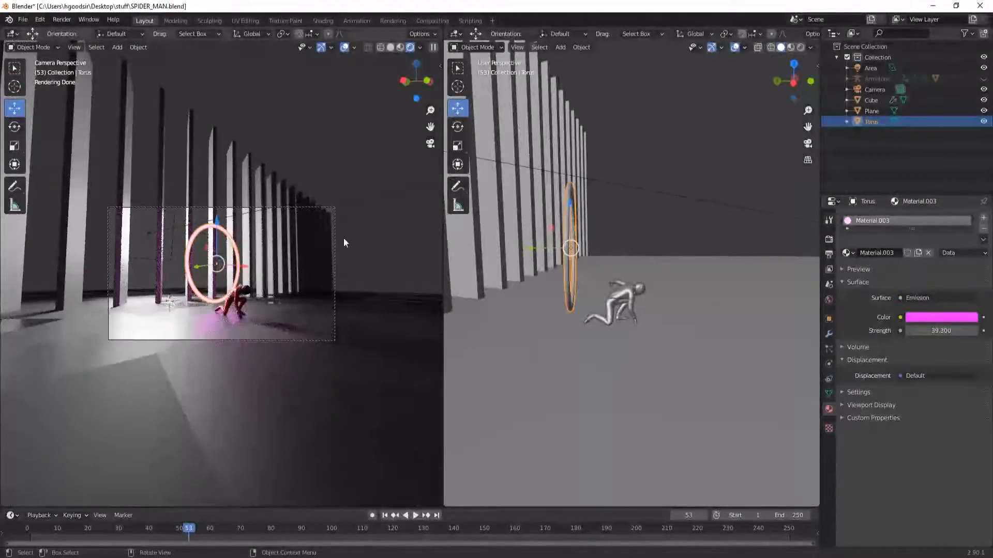
left_click(344, 239)
Step: Shorten the camera's focal length for a wider shot of the character and pillars
left_click(560, 47)
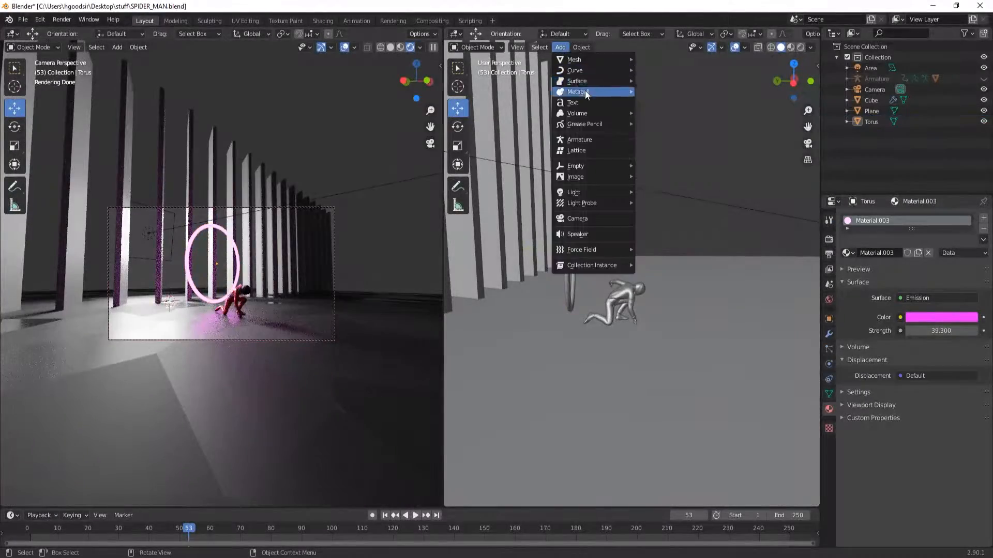
left_click(334, 207)
left_click_drag(936, 268, 905, 269)
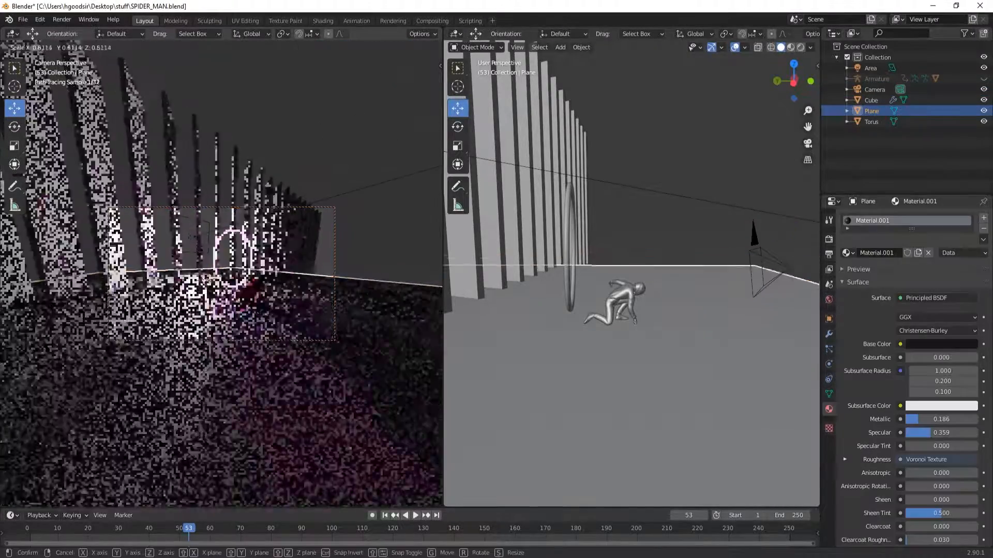
Step: Scale the ground plane down so the floor's Voronoi pattern becomes finer
left_click(323, 21)
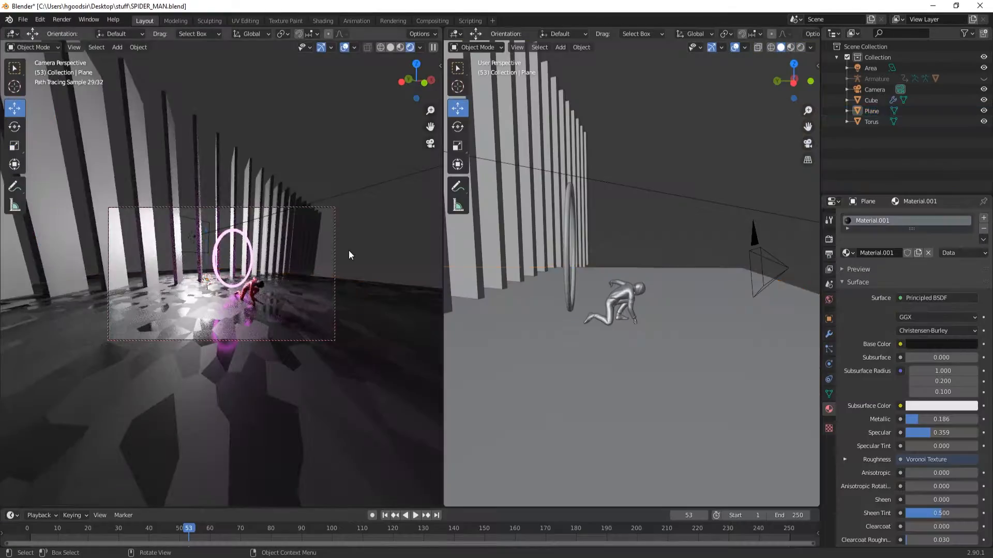
Step: Select the row of pillars and save the file
left_click(322, 255)
left_click(23, 19)
left_click(36, 89)
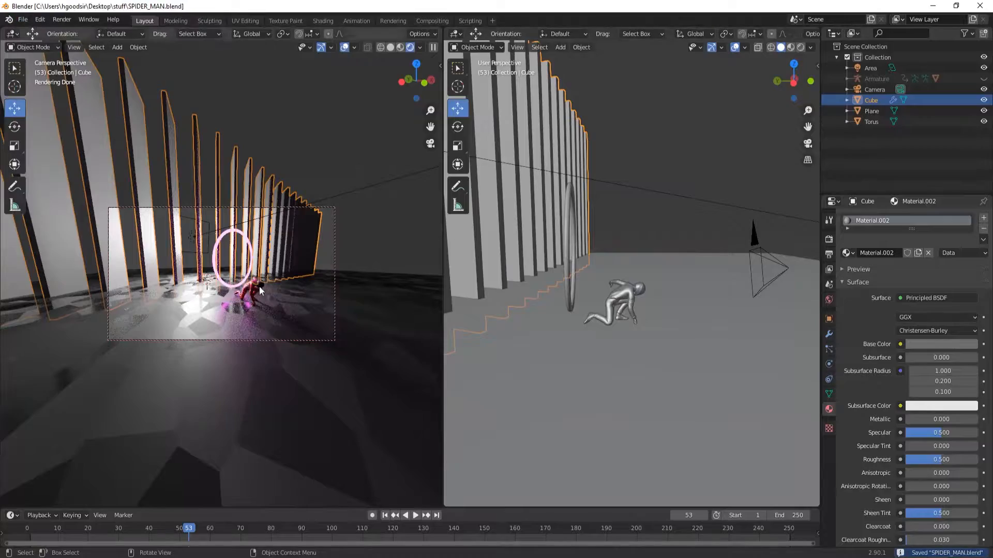
Step: Review the render settings and the camera's lens and viewport display settings
left_click(829, 240)
left_click(839, 421)
left_click(766, 296)
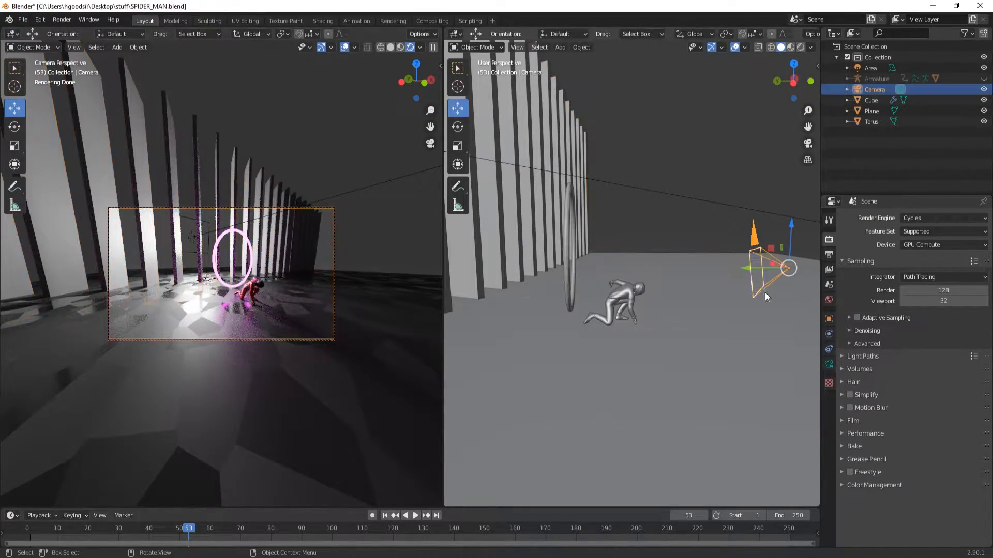
left_click(829, 364)
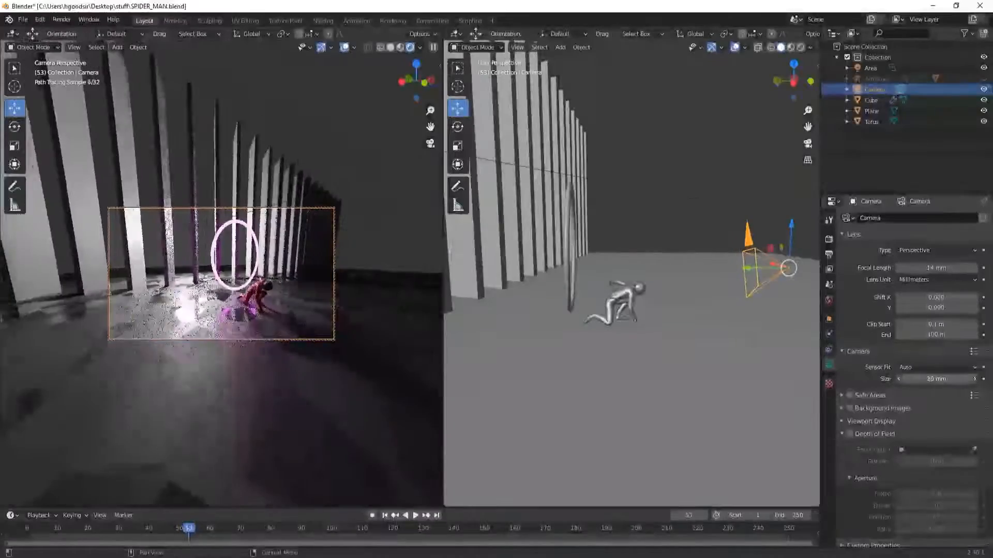
scroll(911, 423, "down", 2)
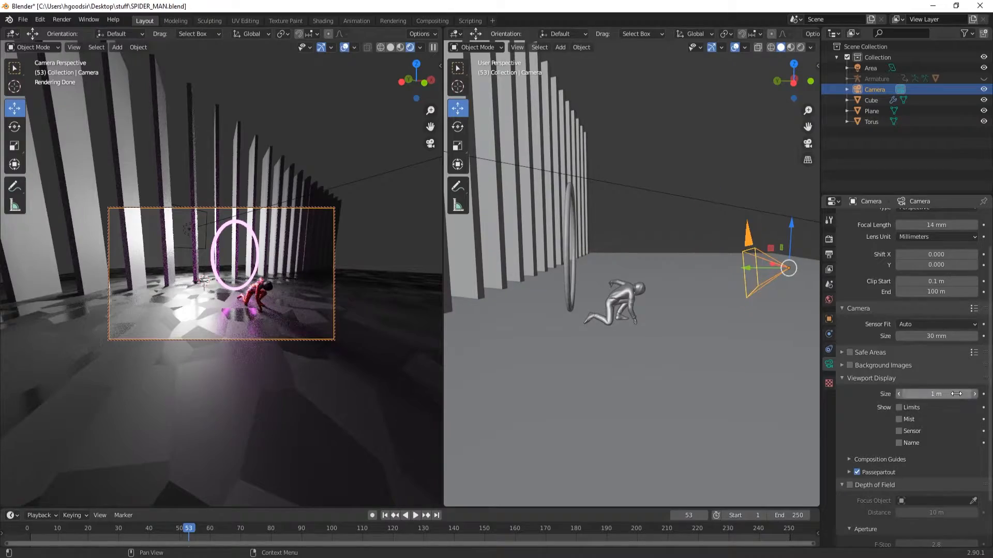
left_click(864, 378)
scroll(898, 341, "up", 1)
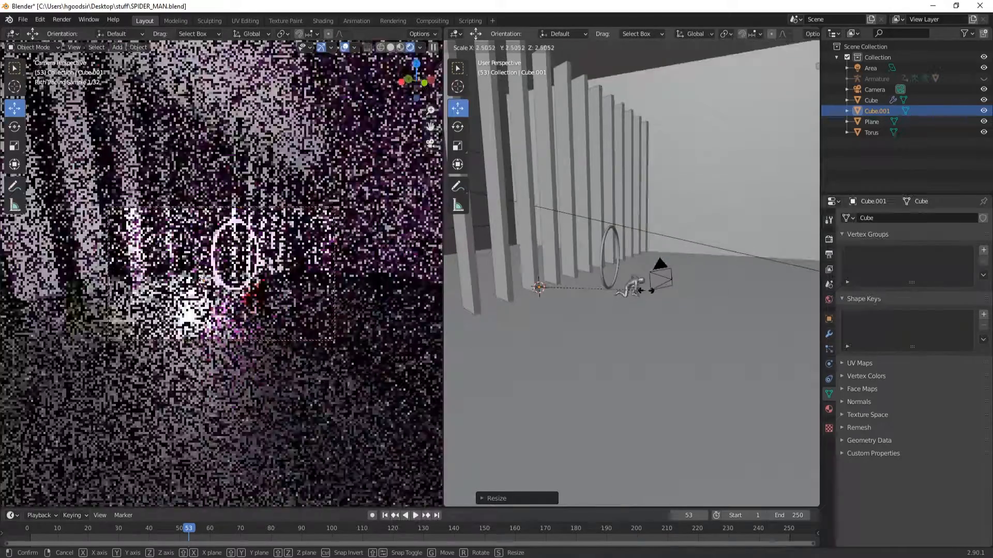
Step: Add a Principled Volume shader to the material of the cube enclosing the scene and save the file
left_click(323, 21)
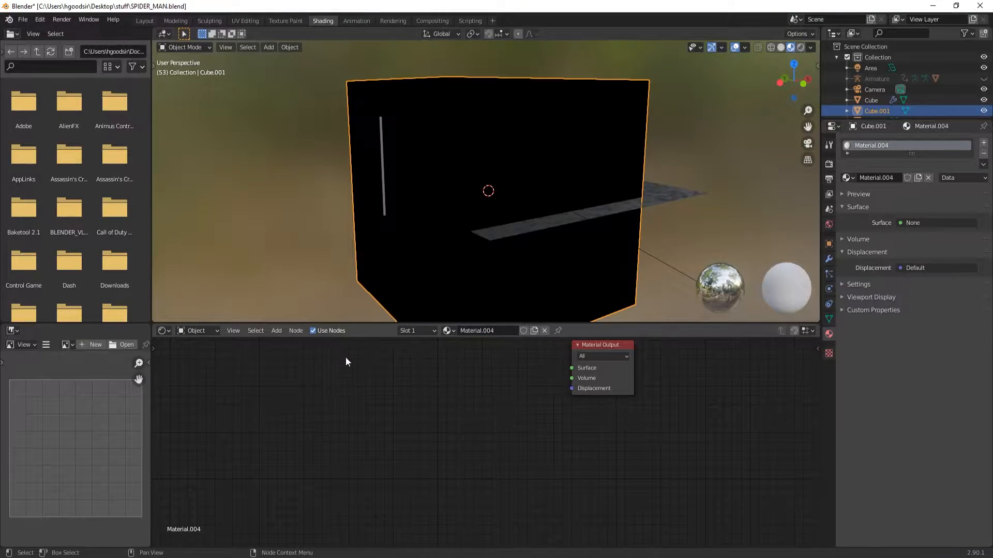
left_click(276, 331)
mouse_move(300, 383)
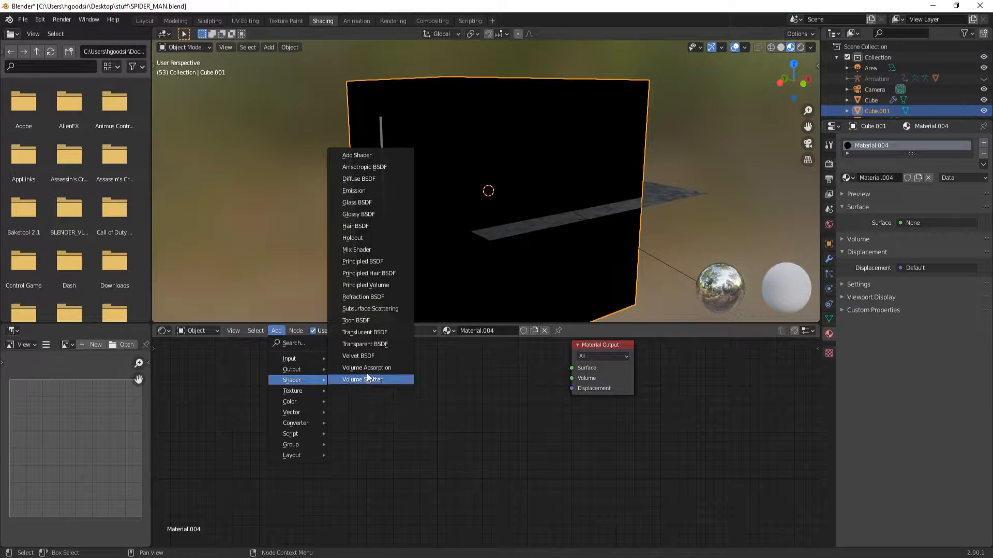
left_click(365, 285)
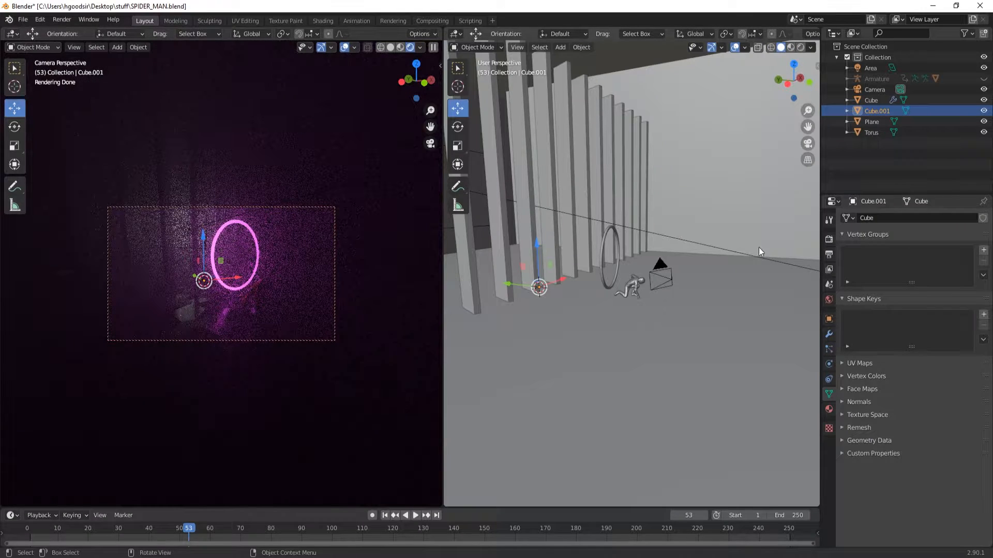
left_click(759, 255)
left_click(23, 19)
left_click(45, 91)
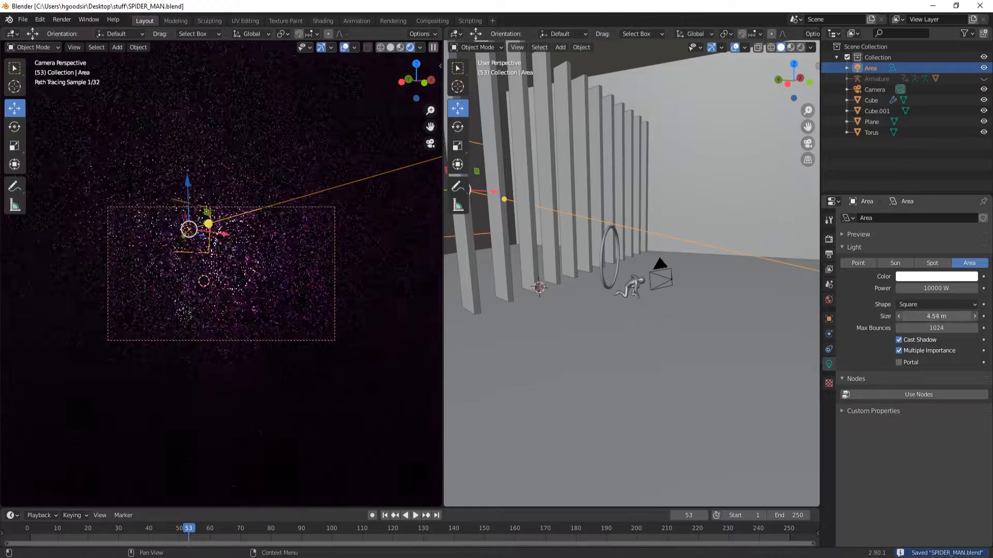
Step: Add a point light, move it high above the floor on the camera's side, and set its power to 10000 W
left_click(560, 47)
mouse_move(585, 192)
left_click(656, 192)
left_click_drag(509, 285, 726, 306)
left_click_drag(758, 265, 774, 155)
left_click(923, 288)
type("10000")
key("Return")
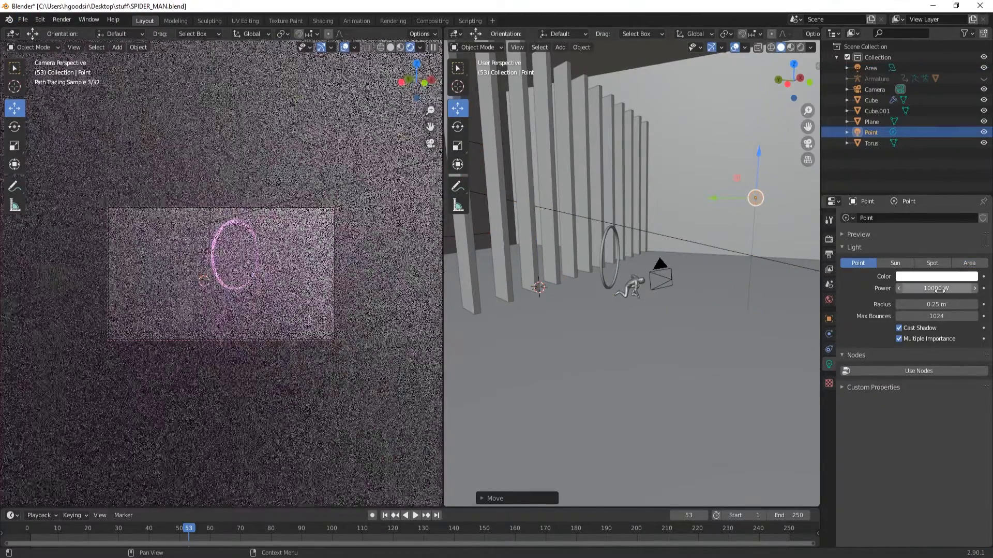
Step: Shift the point light closer to the character, turn off its shadow casting, and set its power to 500 W
left_click(922, 288)
type("5000")
left_click_drag(741, 200, 703, 212)
left_click(899, 328)
left_click(923, 288)
type("500")
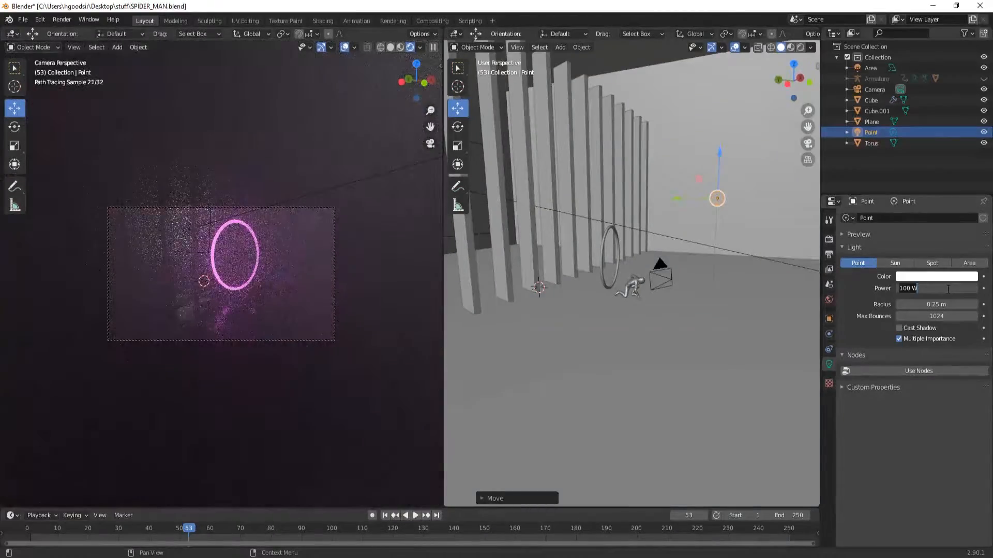
key("Return")
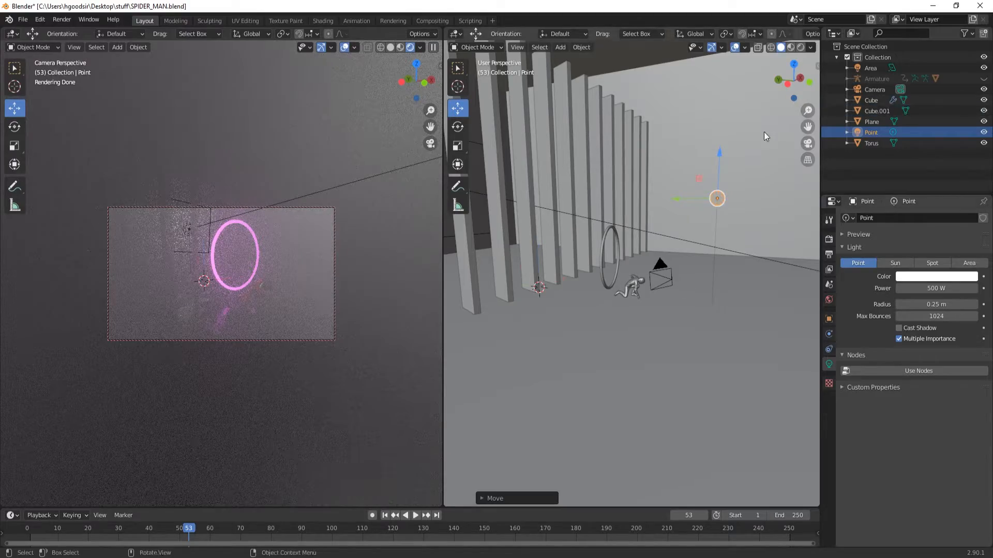
Step: Set the Principled Volume density of the enclosing cube's material to 0.1
left_click(764, 132)
left_click(829, 409)
left_click(953, 314)
left_click(949, 376)
type("0.1")
key("Return")
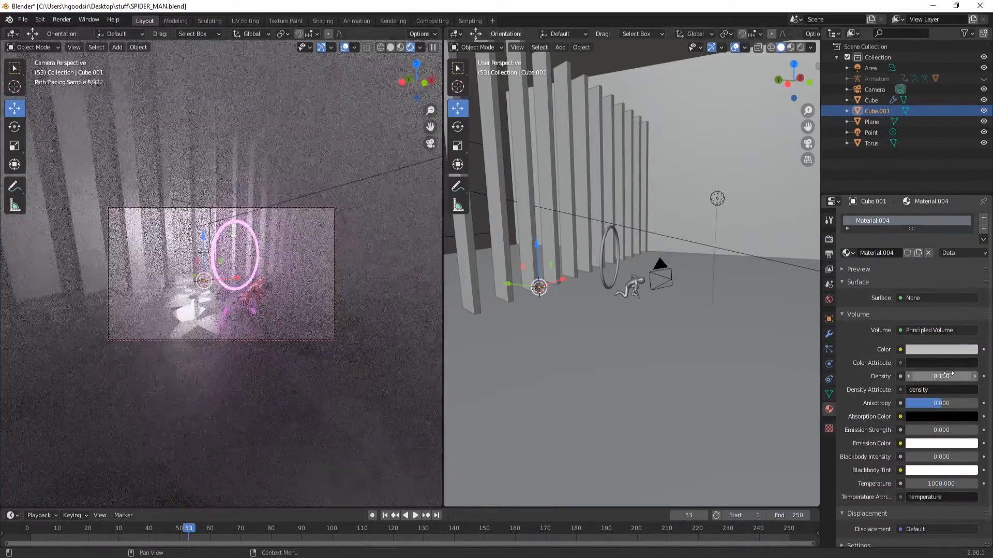
Step: Change the area light's colour to bright cyan
left_click(870, 68)
left_click(936, 276)
left_click(932, 138)
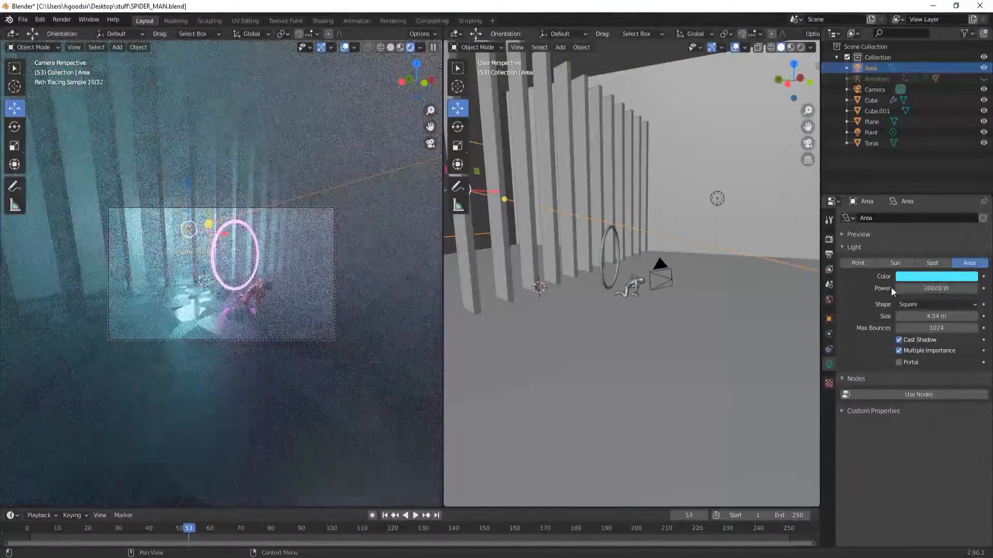
middle_click_drag(305, 319, 284, 294)
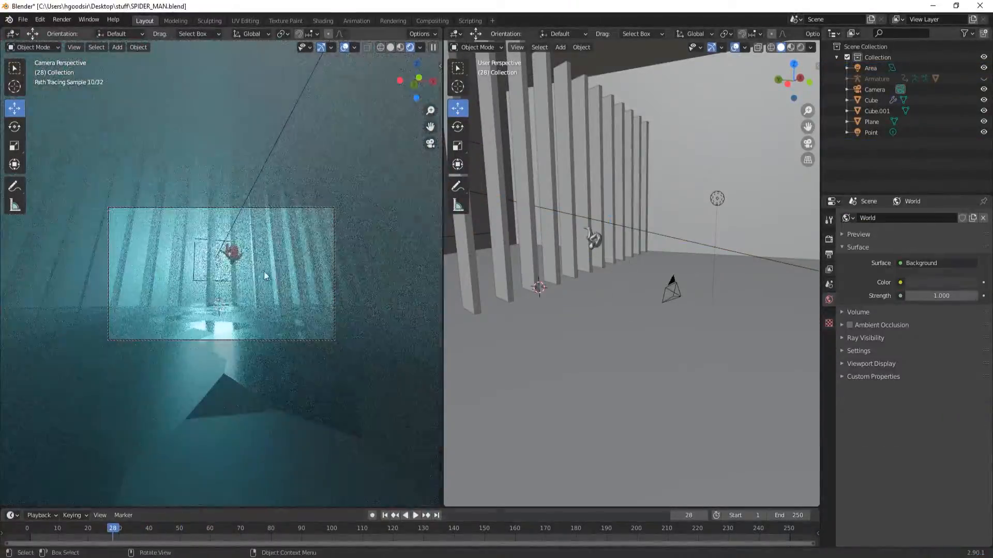
Step: Move the area light sideways so it sits centrally behind the pillars and the character
left_click(236, 264)
middle_click_drag(491, 227, 518, 228)
left_click_drag(518, 227, 590, 227)
middle_click_drag(589, 227, 474, 217)
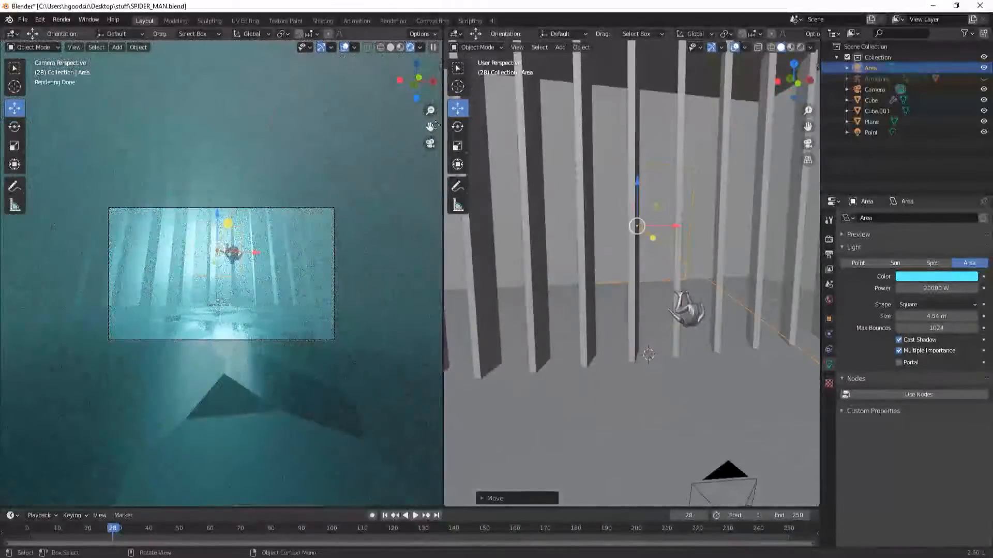
left_click(74, 47)
mouse_move(104, 207)
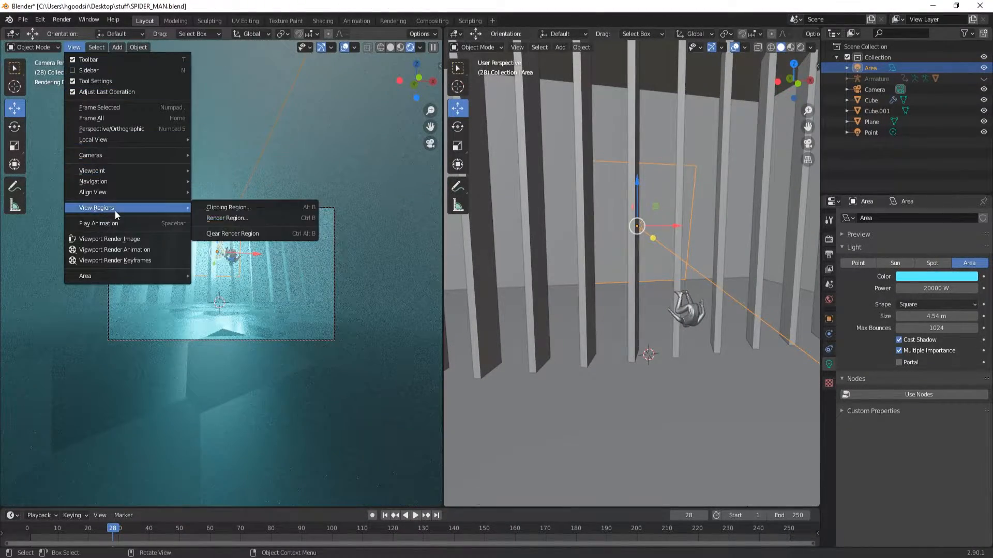
left_click(70, 45)
Step: Lower the area light close to the floor behind the pillars and check the landing pose at frame 52
middle_click_drag(537, 300, 672, 343)
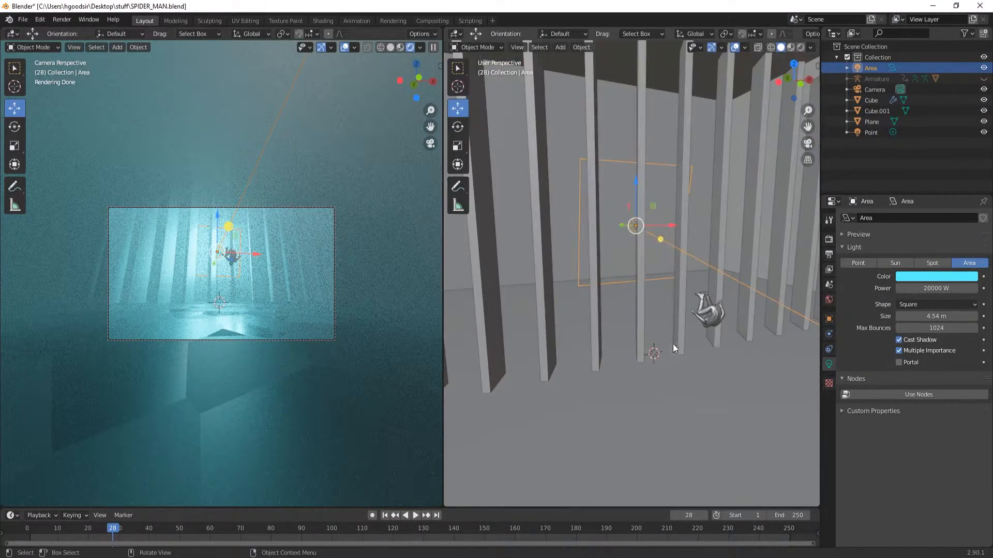
left_click_drag(635, 182, 635, 282)
middle_click_drag(619, 391, 659, 388)
left_click(186, 531)
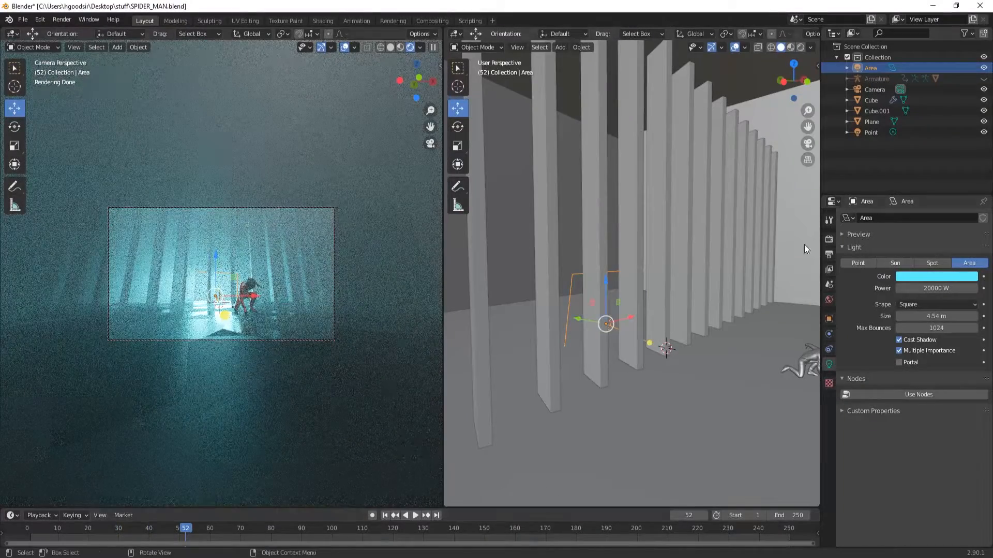
Step: Switch the render engine to Eevee and enable high bitdepth for the shadows
left_click(829, 238)
left_click(942, 217)
left_click(921, 230)
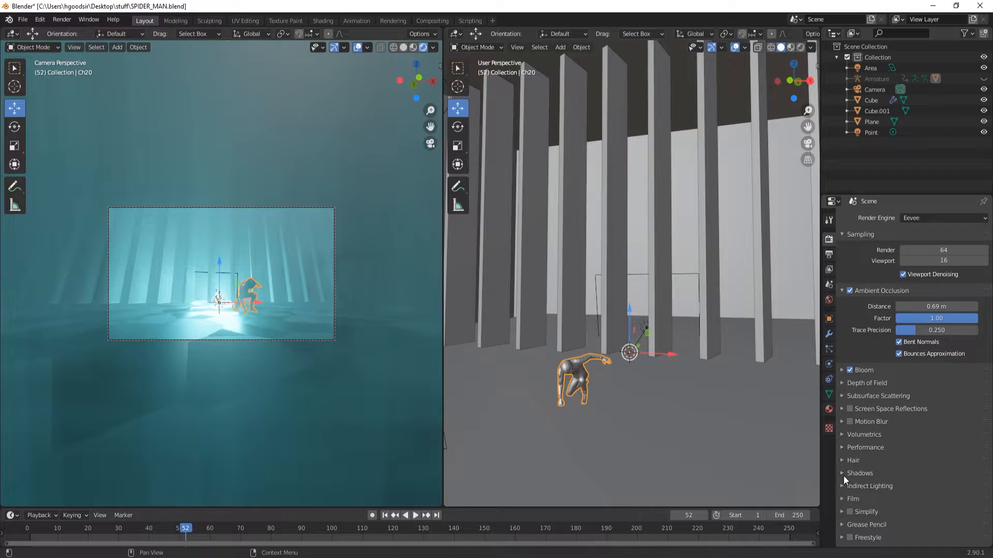
left_click(844, 474)
scroll(879, 460, "down", 3)
left_click(899, 448)
Step: Change the area light's colour to a dark red and check the look at frames 34 and 63
left_click_drag(135, 536, 70, 536)
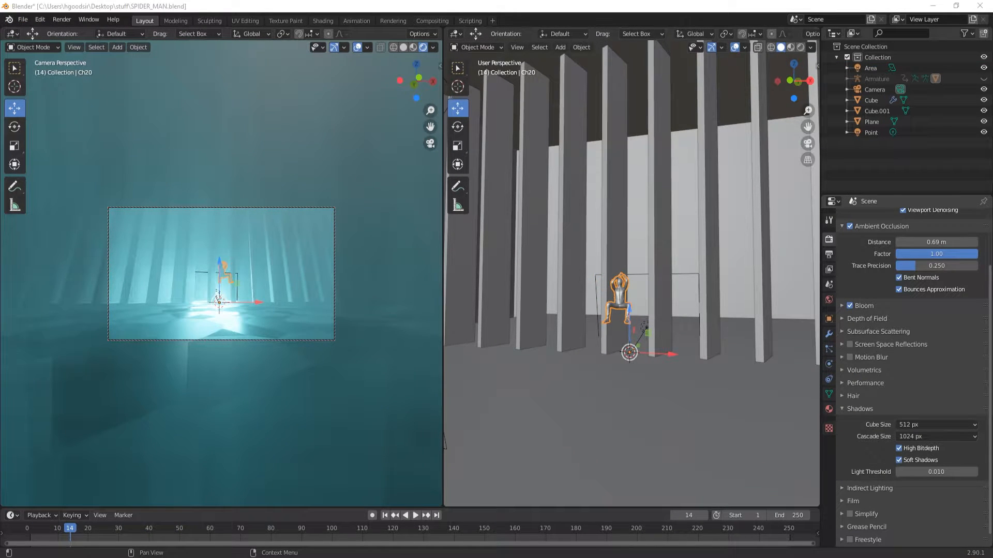
left_click_drag(69, 528, 131, 529)
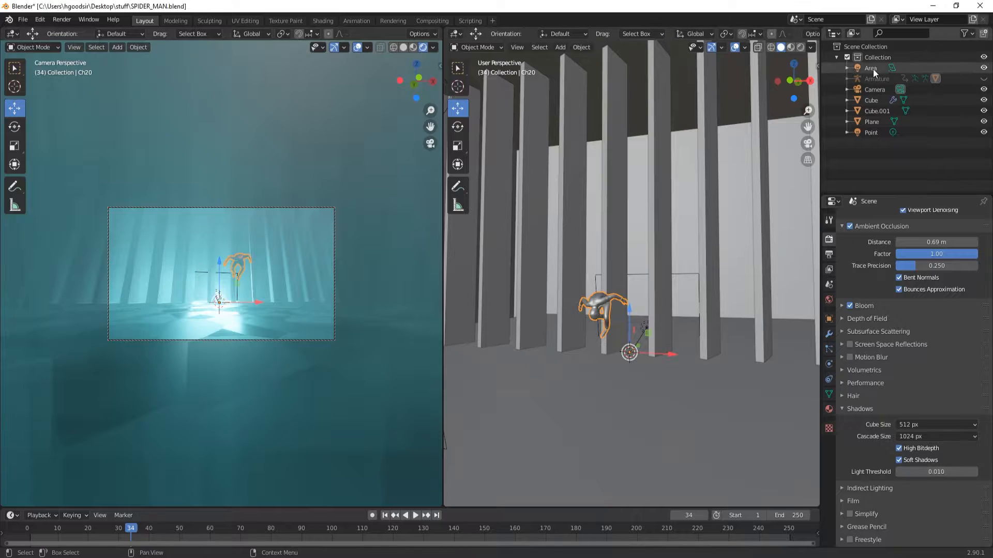
left_click(892, 67)
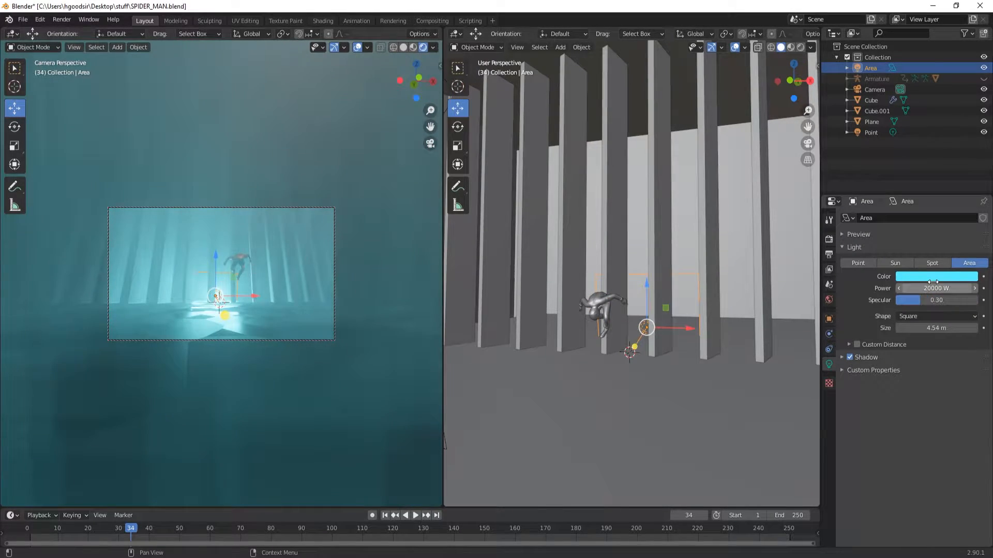
left_click(936, 277)
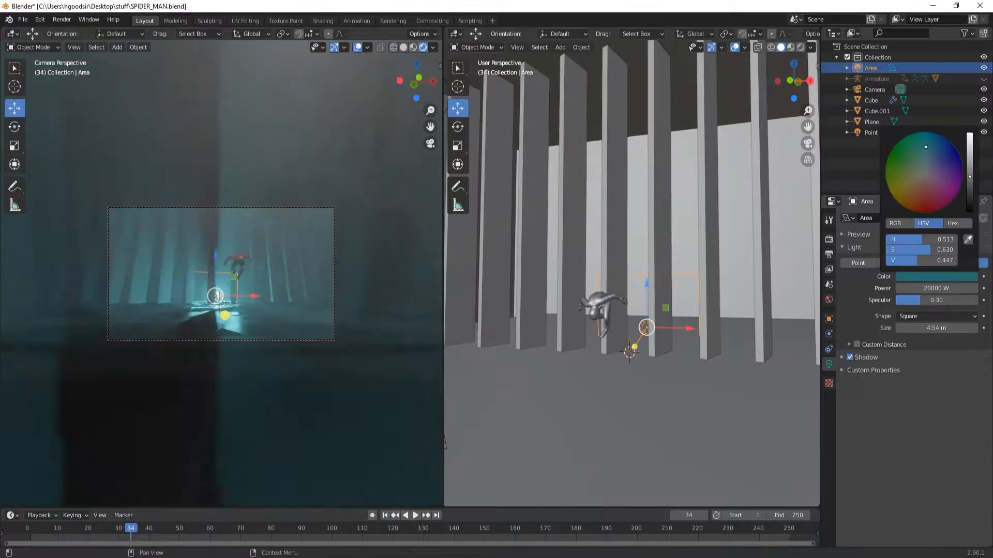
left_click(942, 276)
left_click_drag(947, 181, 923, 203)
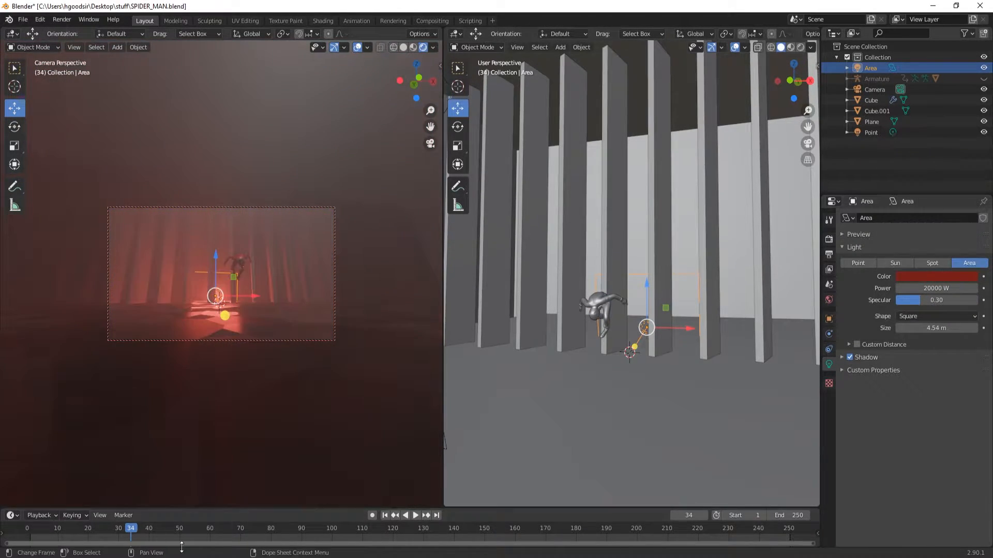
left_click_drag(182, 529, 219, 528)
left_click(829, 239)
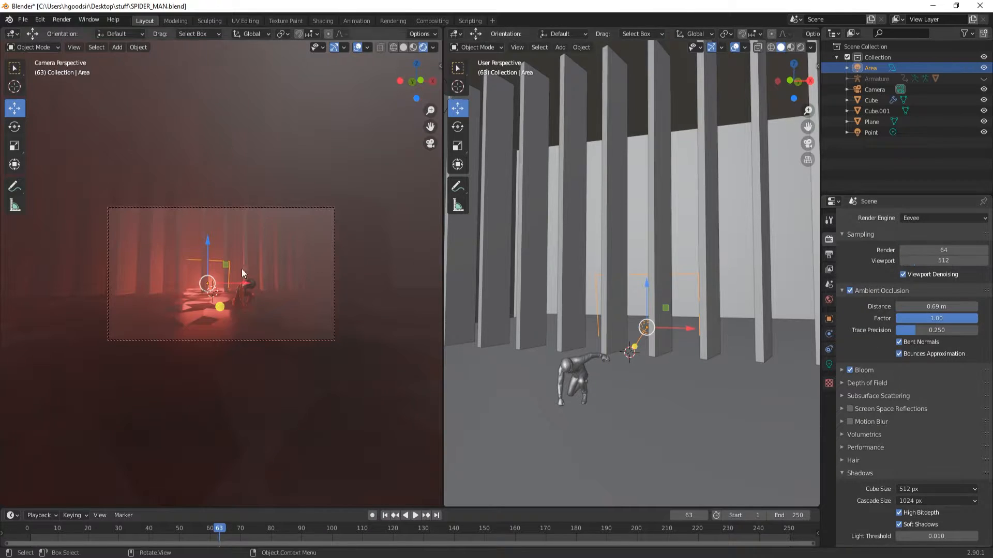
Step: Merge the two 3D viewports into one and display it with rendered shading
right_click(370, 33)
left_click(351, 94)
left_click(161, 21)
left_click_drag(444, 122, 315, 88)
right_click(314, 57)
left_click(285, 82)
left_click(279, 129)
middle_click_drag(419, 225, 822, 126)
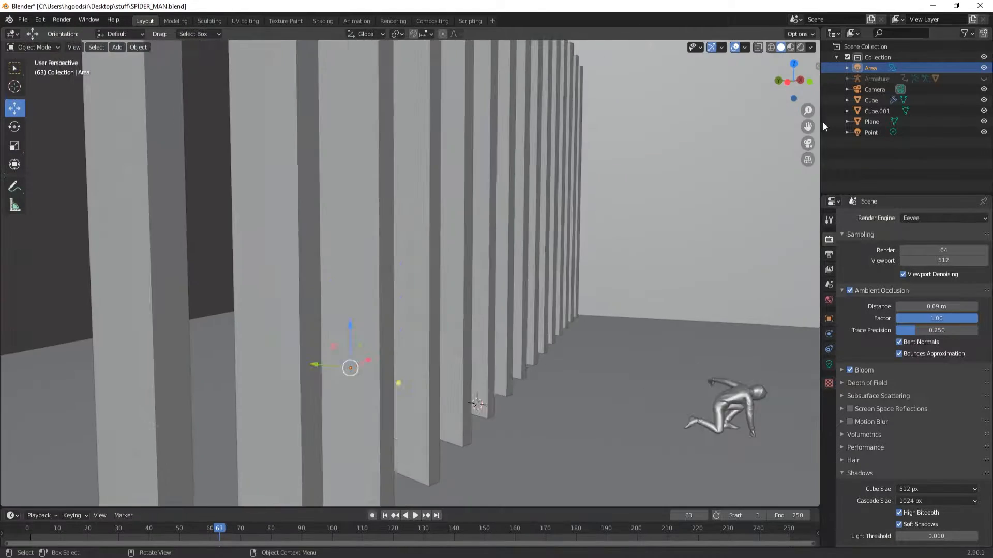
left_click(800, 47)
Step: At frame 31, add a cylinder and move it out in front of the pillars near the character
middle_click_drag(673, 217, 491, 316)
left_click_drag(97, 528, 122, 523)
left_click(117, 47)
mouse_move(129, 59)
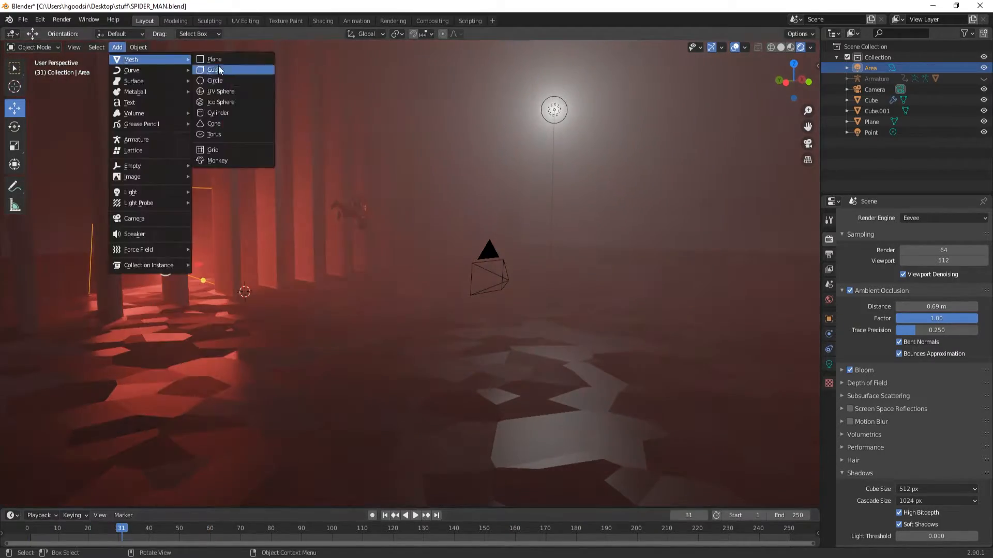
left_click(215, 120)
left_click_drag(242, 297, 366, 310)
Step: Scale the cylinder into a long thin rod and rotate it to lie nearly horizontal
left_click(15, 146)
left_click_drag(373, 253, 368, 62)
left_click(15, 126)
left_click_drag(357, 272, 328, 319)
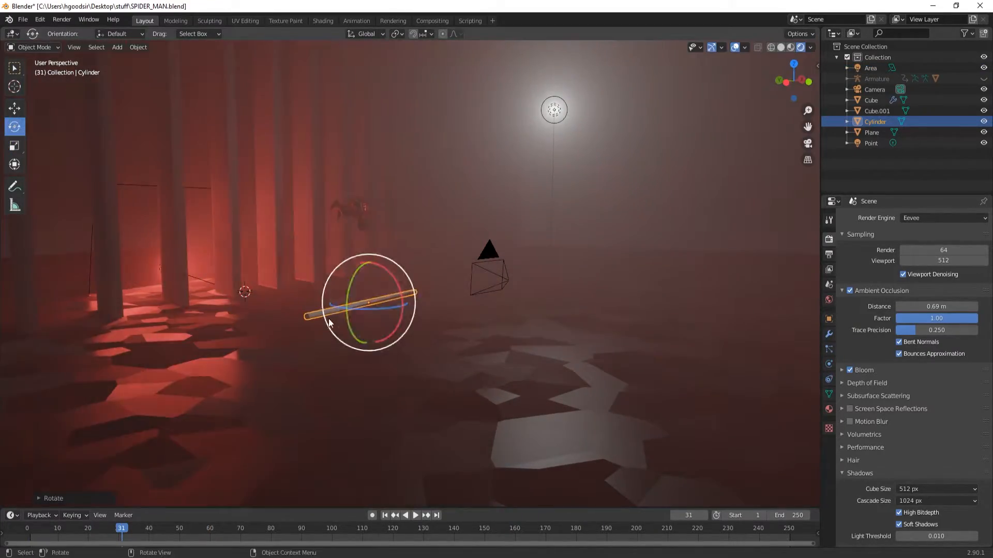
Step: Raise the rod toward the airborne character and adjust its scale
middle_click_drag(328, 319, 372, 310, "alt")
left_click_drag(403, 274, 403, 263)
middle_click_drag(403, 261, 414, 281)
left_click_drag(383, 258, 393, 217)
key("s")
left_click(393, 227)
Step: Check the rod against the landing animation and fine-tune its placement and size around the character
left_click(41, 528)
key("space")
left_click_drag(339, 241, 322, 242)
left_click_drag(149, 528, 129, 520)
middle_click_drag(362, 331, 289, 393)
left_click(15, 145)
mouse_move(345, 226)
left_mouse_down()
mouse_move(355, 223)
mouse_move(338, 228)
left_mouse_up()
middle_click_drag(339, 259, 393, 222)
left_click_drag(130, 540, 173, 528)
Step: Assign the existing glowing pink material to the rod and play back the animation
left_click(828, 409)
left_click(847, 263)
left_click(874, 310)
left_click(207, 362)
key("space")
Step: Enable screen space reflections and set the shadow cube size to 1024 px
left_click(828, 240)
left_click(843, 370)
left_click(843, 409)
left_click(879, 409)
left_click(935, 489)
left_click(902, 433)
Step: From the camera view, enable the camera's depth of field, focus it on the Ch20 character, and set the F-stop to 0.7
key("KP_0")
left_click(615, 382)
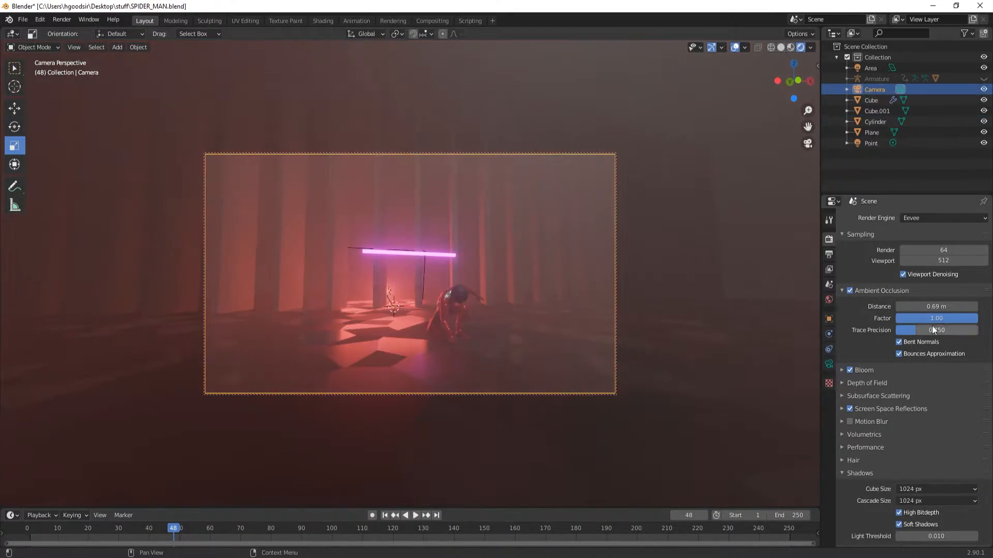
left_click(828, 364)
left_click(849, 351)
left_click(843, 352)
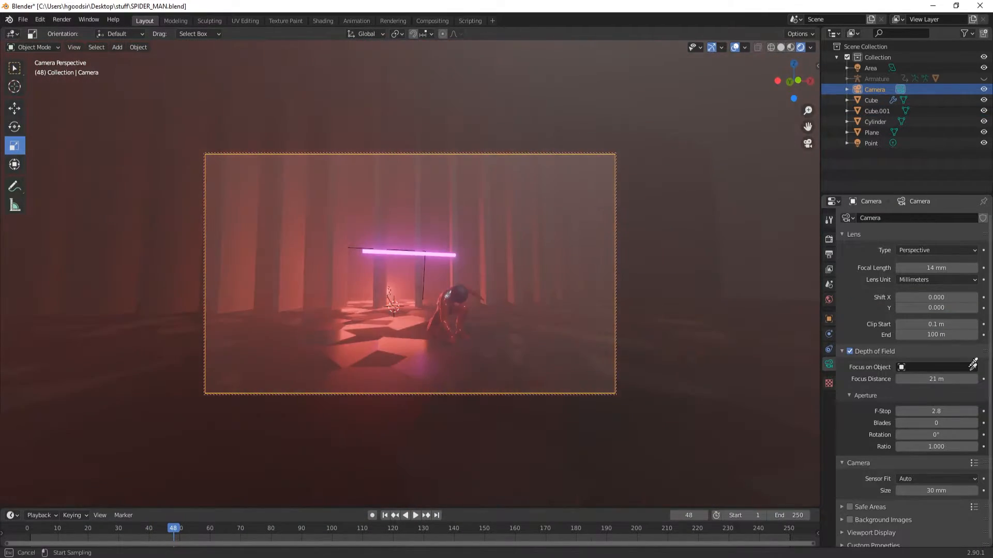
left_click_drag(936, 411, 905, 411)
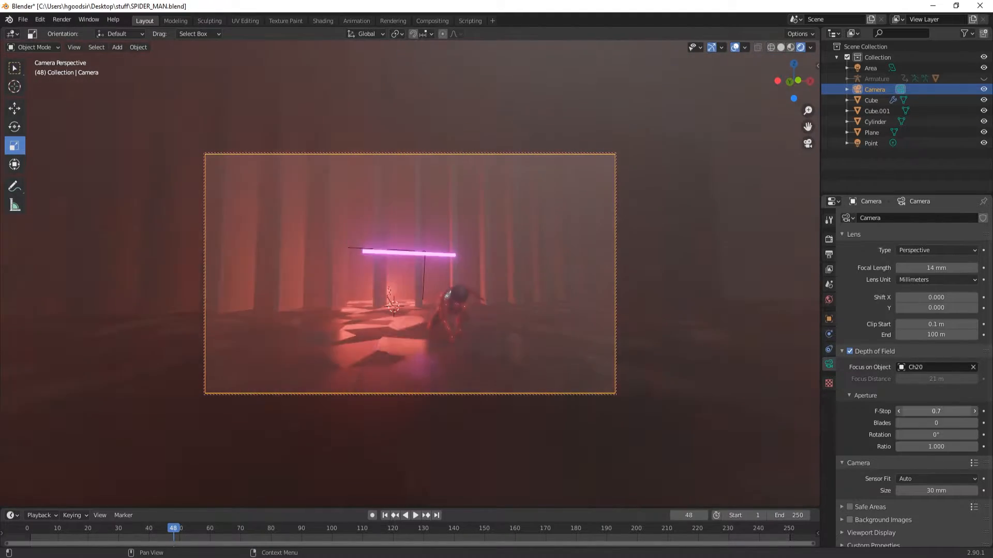
Step: Reposition the glowing rod lower and further right, beside the landing character in the camera frame
left_click(449, 254)
left_click(14, 108)
left_click_drag(443, 254, 494, 253)
left_click_drag(463, 224, 462, 257)
Step: Duplicate the glowing rod, place the copy in the upper left of the shot, and go to frame 31
key("shift+d")
left_click(362, 287)
left_click_drag(336, 262, 354, 175)
left_click_drag(173, 529, 122, 524)
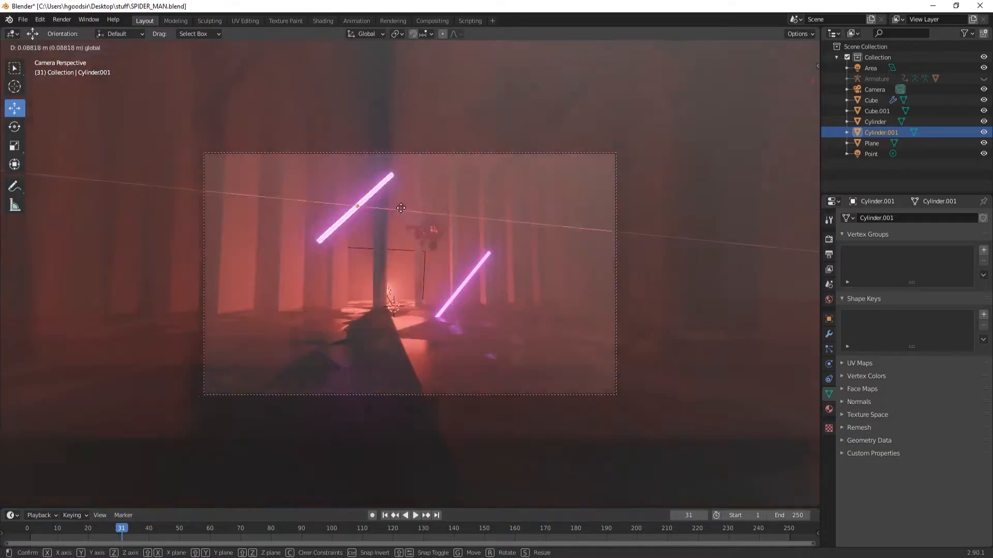
Step: Shift the rod copy along the Y axis and lower a third rod into the left foreground
key("g")
key("y")
left_click(319, 248)
left_click_drag(312, 221, 312, 335)
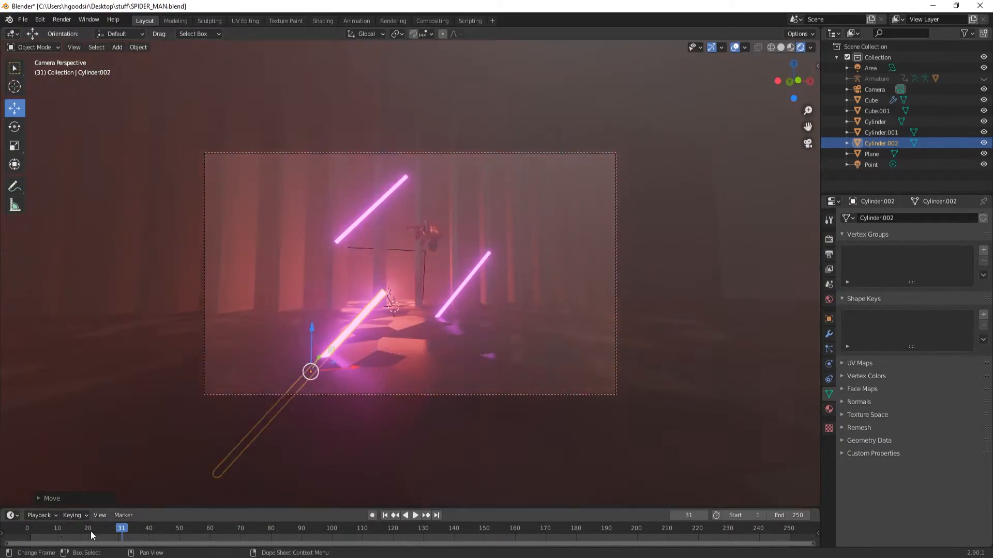
Step: Go to frame 56 and set the volume color of the fog cube's material to purple
left_click_drag(92, 530, 197, 528)
left_click(872, 104)
left_click(876, 111)
left_click(829, 409)
left_click(858, 345)
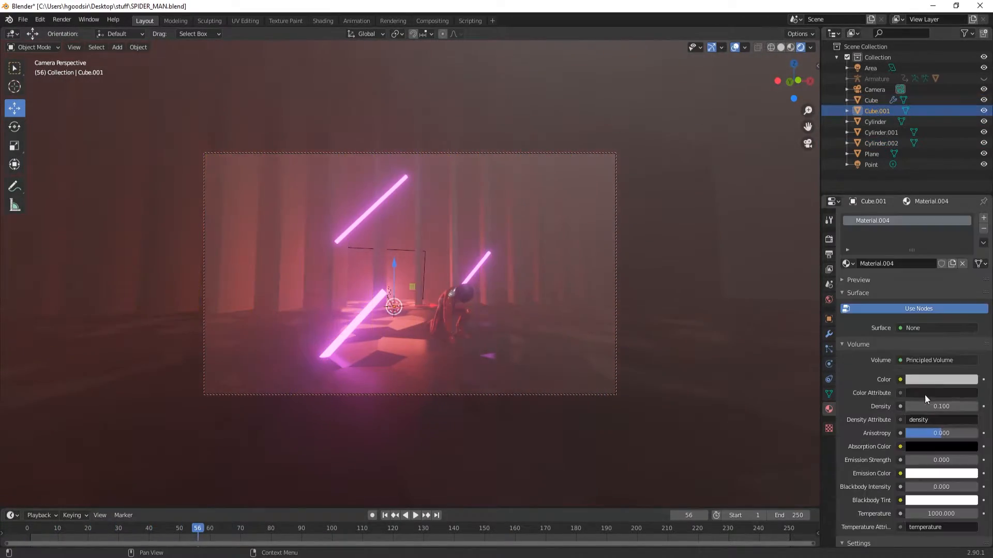
left_click(931, 379)
left_click_drag(931, 287, 945, 260)
Step: Set the fog volume's emission strength to 0.050 and its emission color to reddish brown (H 0.041, S 0.469, V 0.387)
scroll(938, 460, "down", 2)
mouse_move(941, 417)
left_mouse_down()
mouse_move(956, 417)
mouse_move(946, 417)
left_mouse_up()
left_click(947, 430)
left_click_drag(931, 324, 917, 335)
left_click_drag(969, 279, 969, 326)
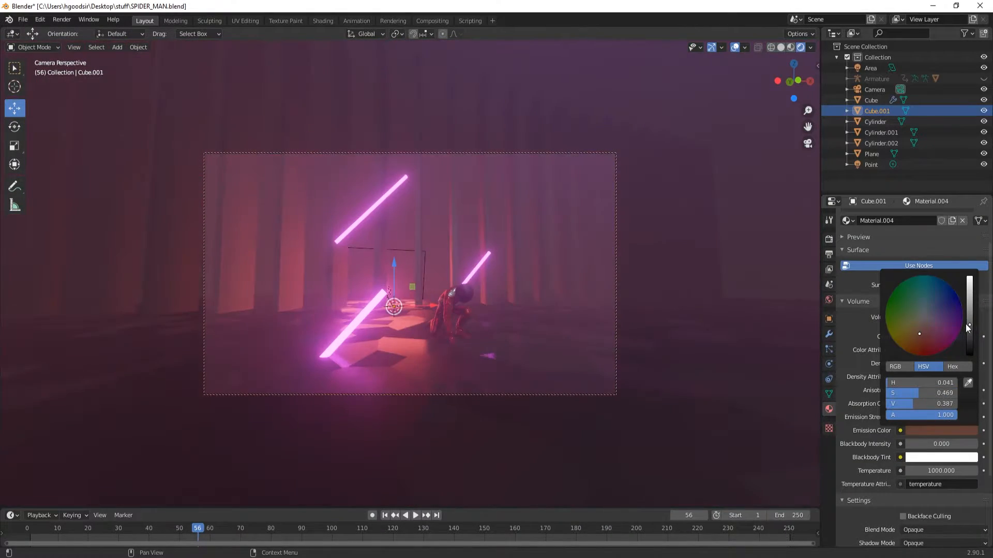
Step: Play back the animation with the tinted fog and save the file
key("space")
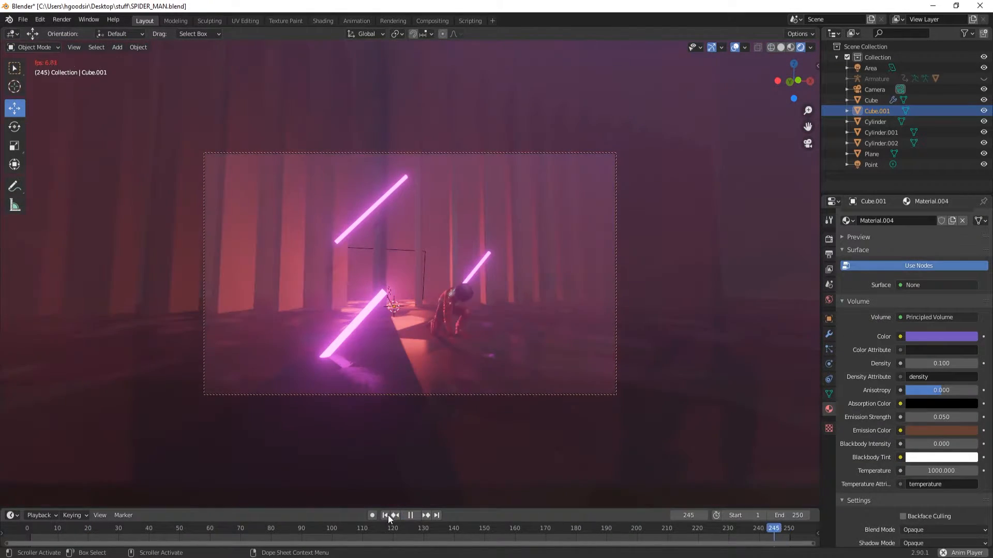
left_click(416, 514)
left_click(829, 239)
key("ctrl+s")
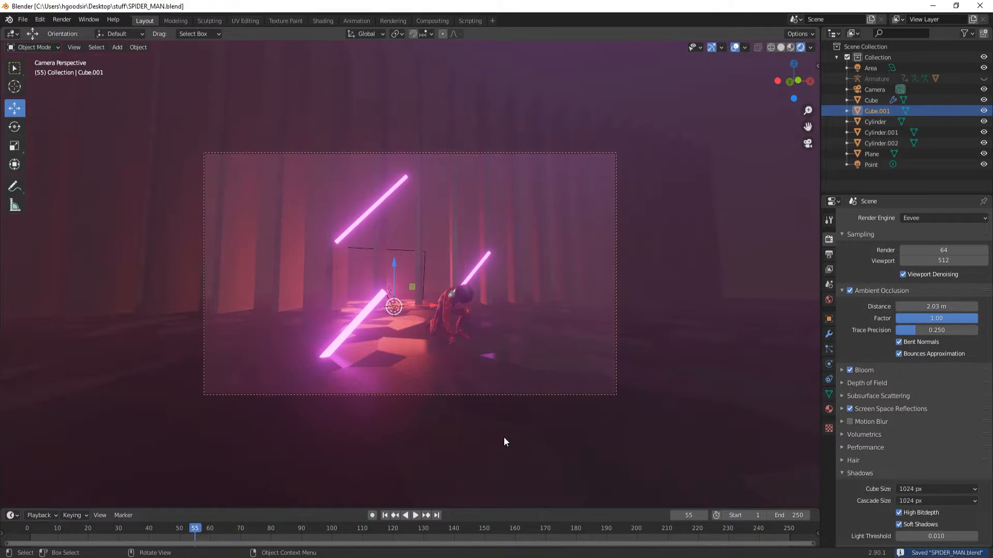
left_click(297, 277)
left_click(829, 409)
left_click(773, 238)
scroll(885, 389, "down", 2)
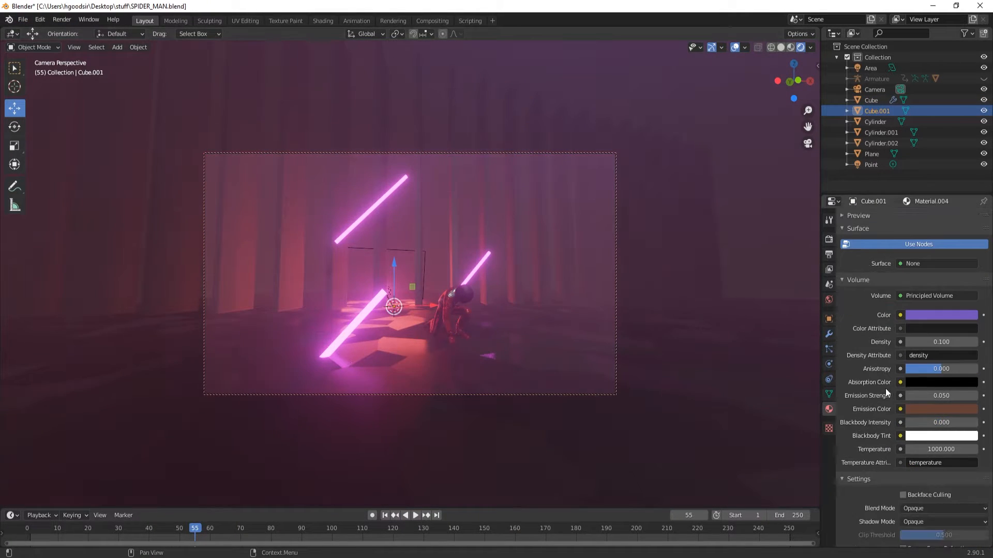
Step: Rotate the area light behind the character and raise it along the Z axis
left_click(568, 331)
left_click(14, 126)
left_click_drag(486, 309, 514, 310)
left_click(424, 272)
left_click(15, 108)
left_click_drag(384, 248, 385, 215)
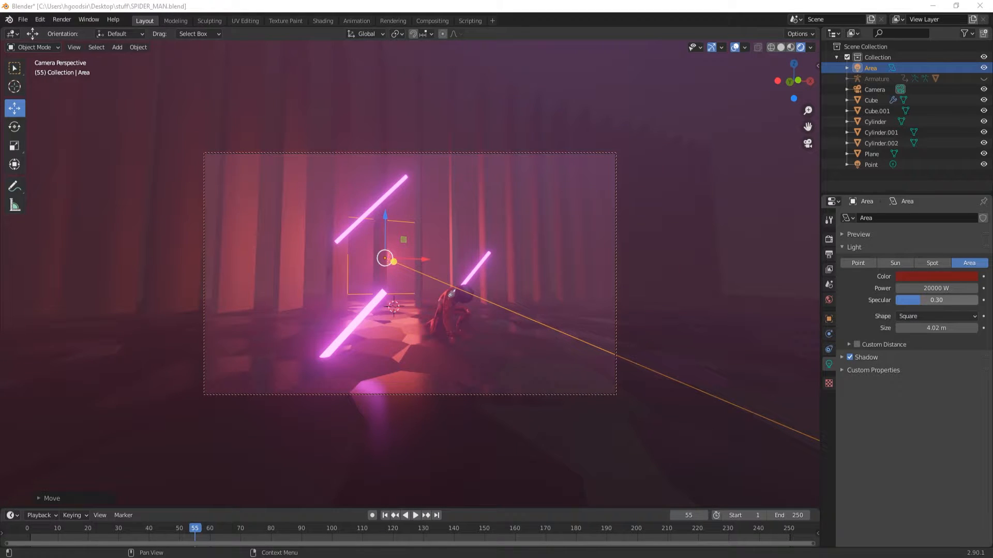
Step: Change the area light's color to a muted grey-teal and play the animation from near the start
left_click(935, 276)
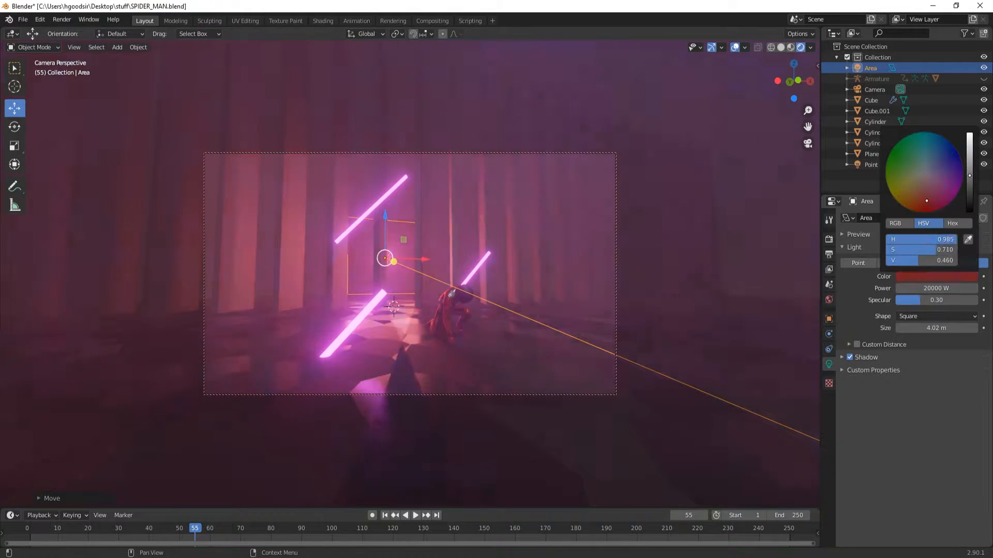
left_click(923, 159)
left_click_drag(308, 532, 33, 532)
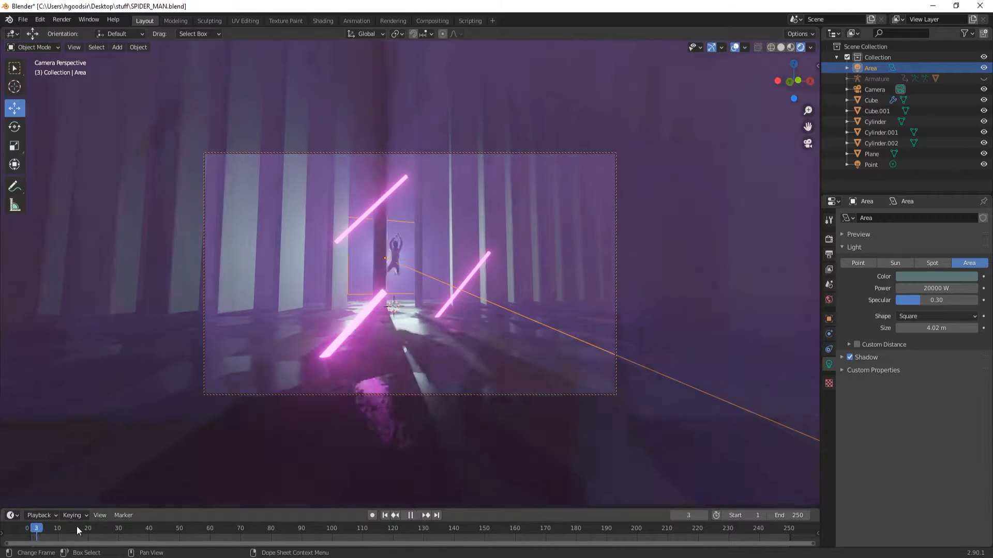
left_click(415, 516)
left_click(411, 516)
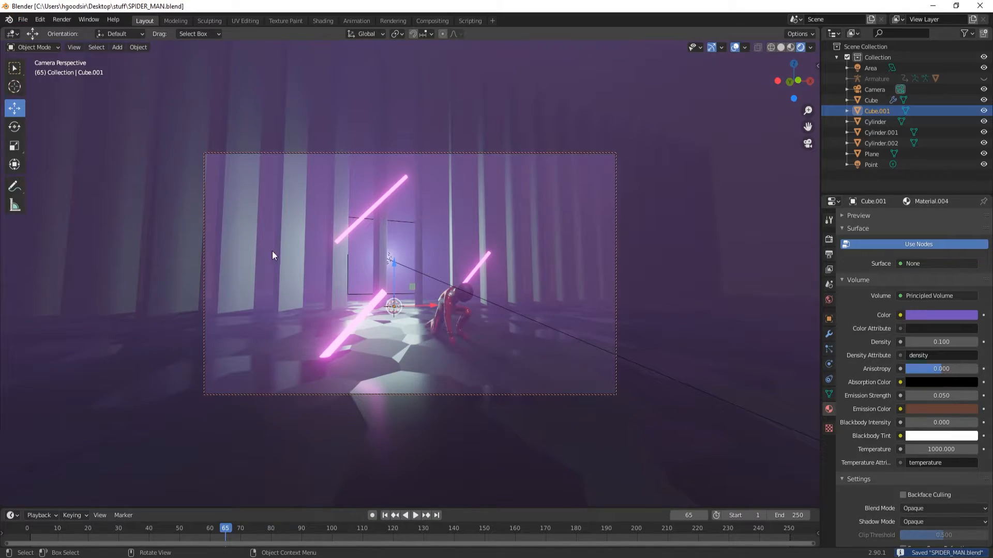
Step: Try a yellow emission color on the glowing rods
left_click(371, 210)
left_click(940, 339)
mouse_move(946, 239)
left_mouse_down()
mouse_move(957, 207)
mouse_move(901, 257)
mouse_move(956, 248)
left_mouse_up()
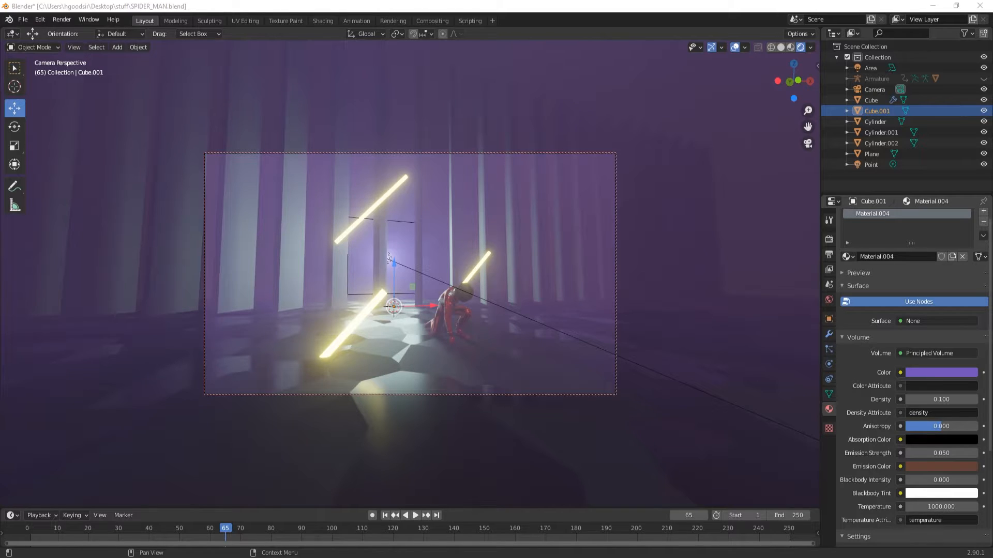
Step: Set the glowing rods' emission color to purple (H 0.772, S 0.767, V 1.000) and save the file
left_click(875, 122)
left_click(936, 339)
mouse_move(946, 220)
left_mouse_down()
mouse_move(958, 211)
mouse_move(942, 230)
left_mouse_up()
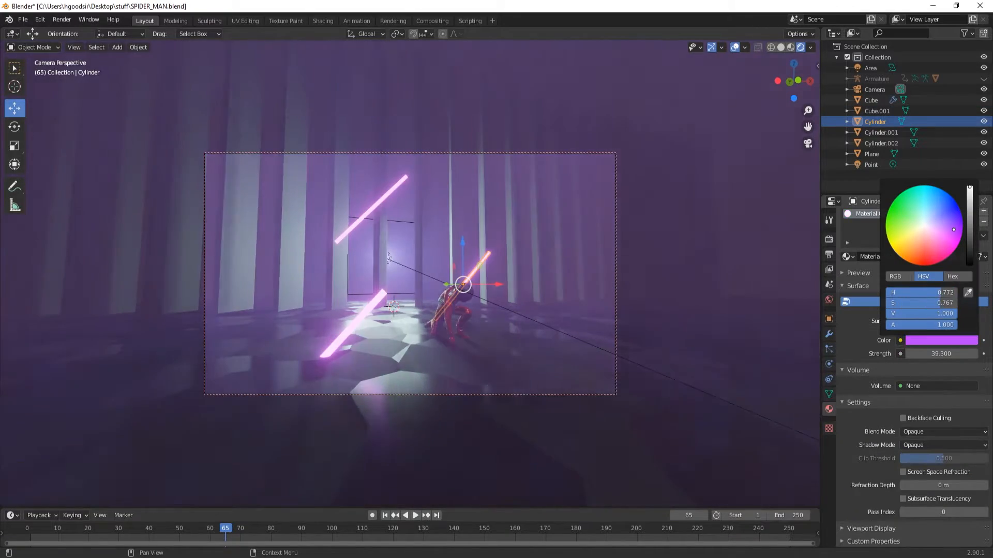
left_click(723, 212)
left_click(23, 19)
left_click(31, 89)
Step: Set the animation's end frame to 60 and fit the timeline to the shortened range
left_click(74, 47)
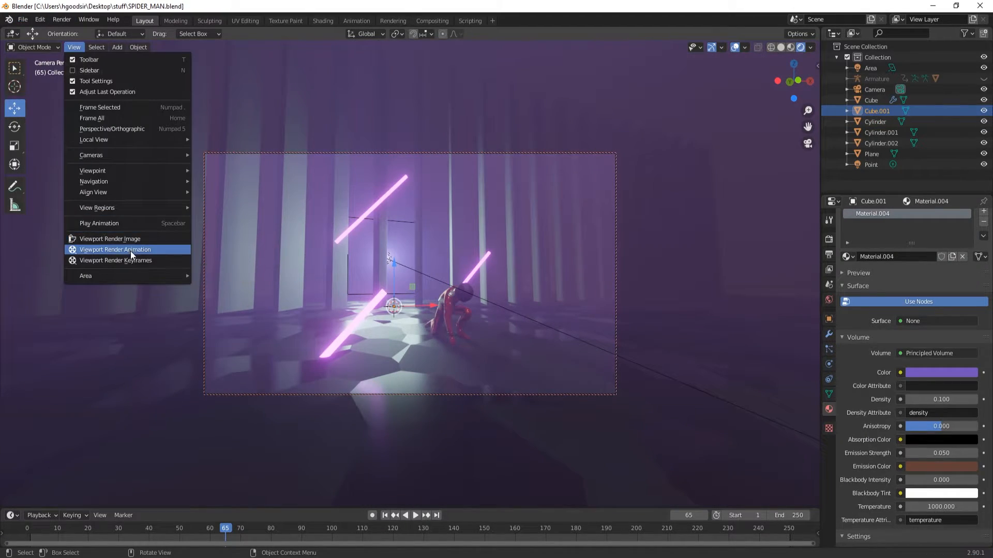
left_click_drag(164, 535, 219, 531)
left_click(796, 515)
type("60")
key("Return")
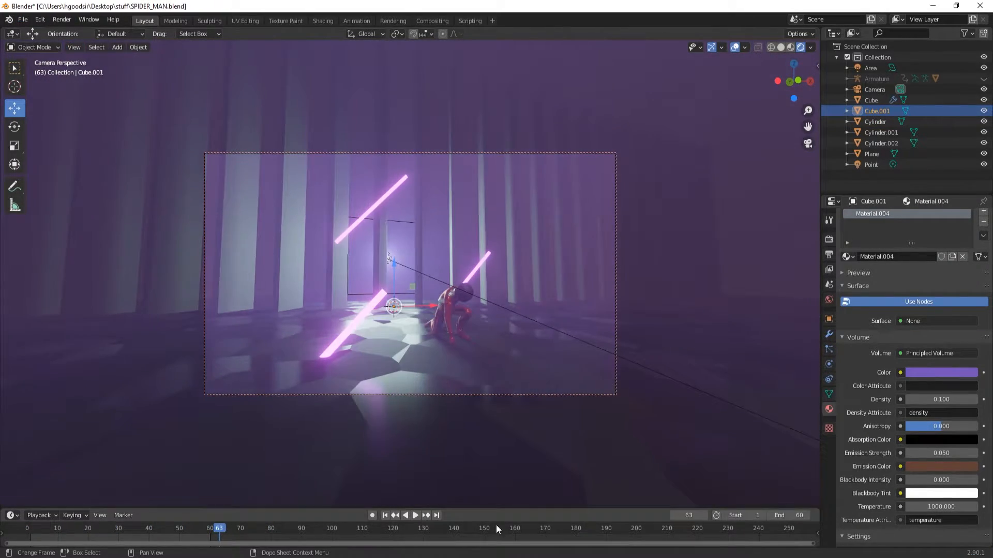
left_click_drag(813, 543, 206, 529)
Step: Play back the 60-frame animation from the camera view
left_click(414, 516)
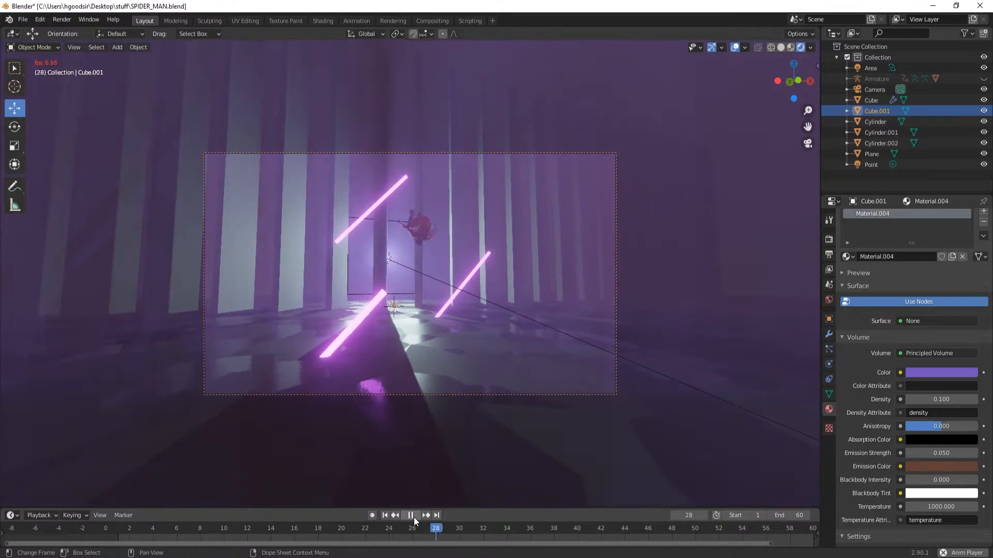
left_click(414, 517)
left_click(415, 515)
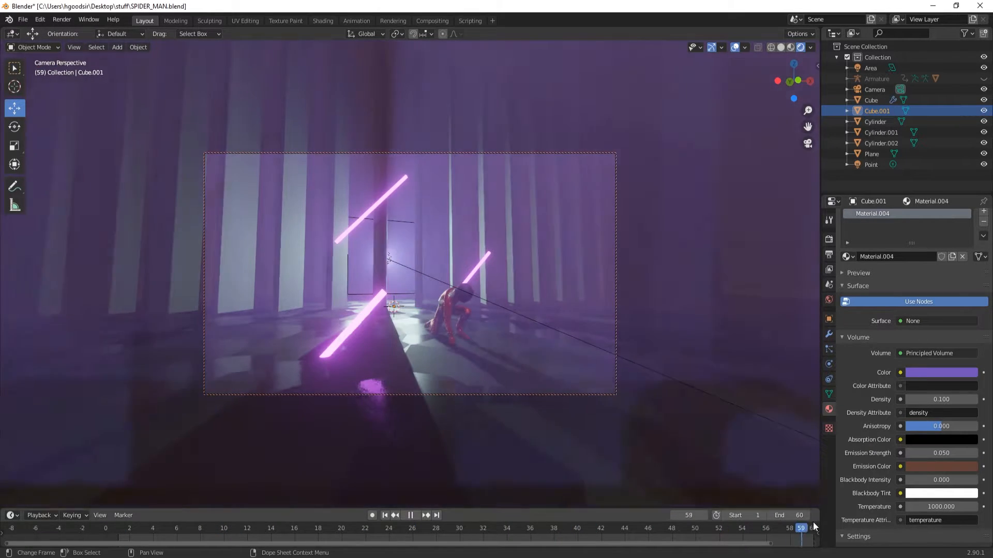
Step: Render the viewport animation and play the rendered result
left_click(62, 19)
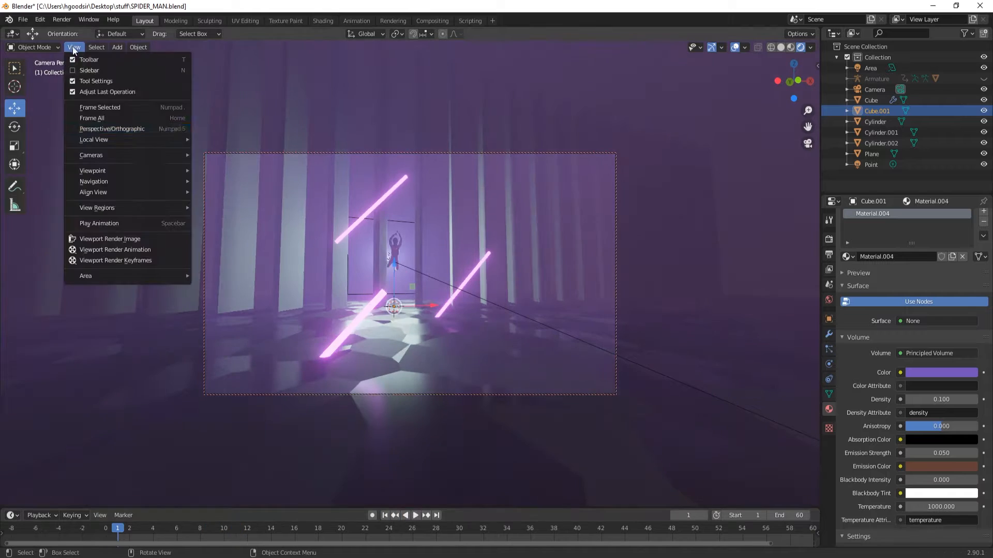
left_click(85, 53)
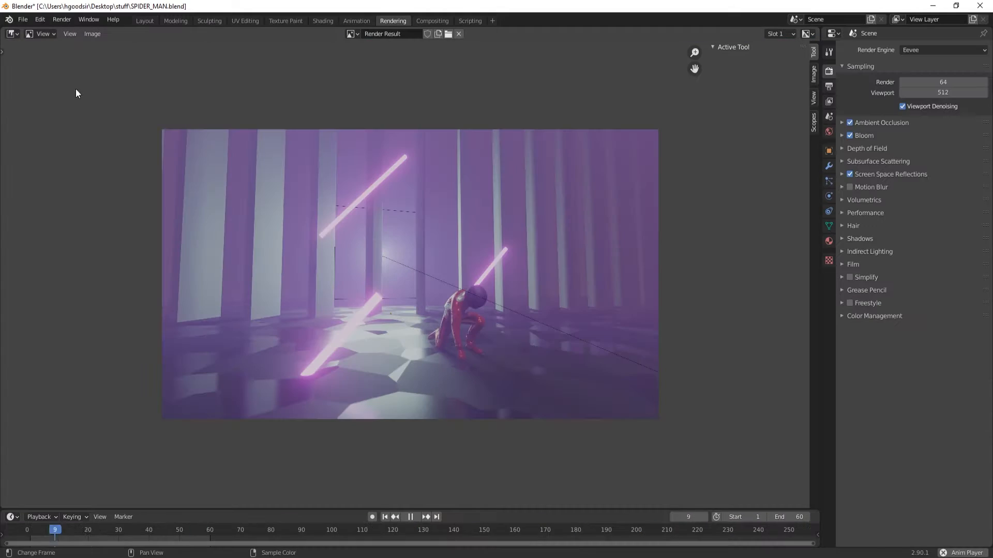
left_click(70, 33)
left_click(62, 19)
left_click(78, 83)
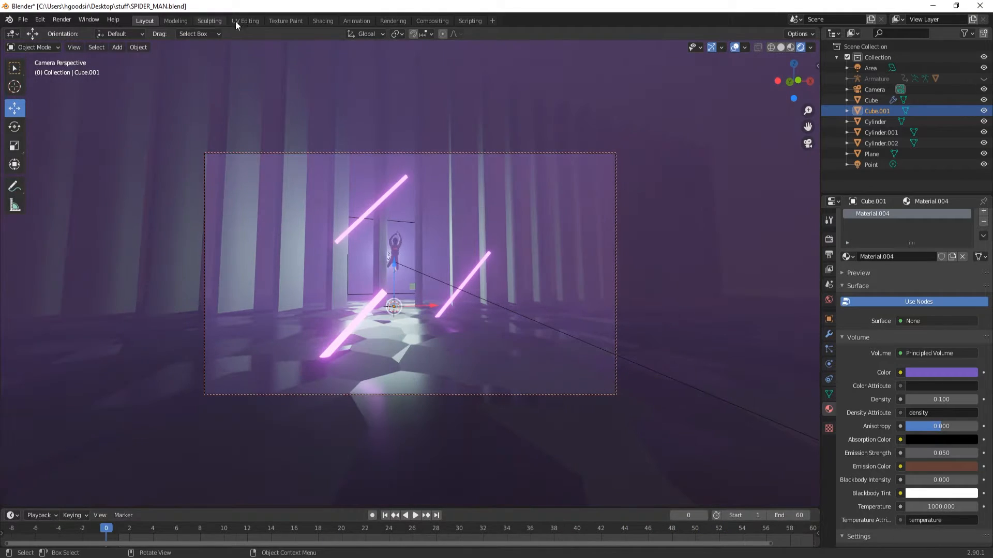
Step: Set the camera's focal length to 13 mm and move the camera close to the crouching character, checking frame 49
left_click(874, 90)
left_click_drag(448, 528, 636, 528)
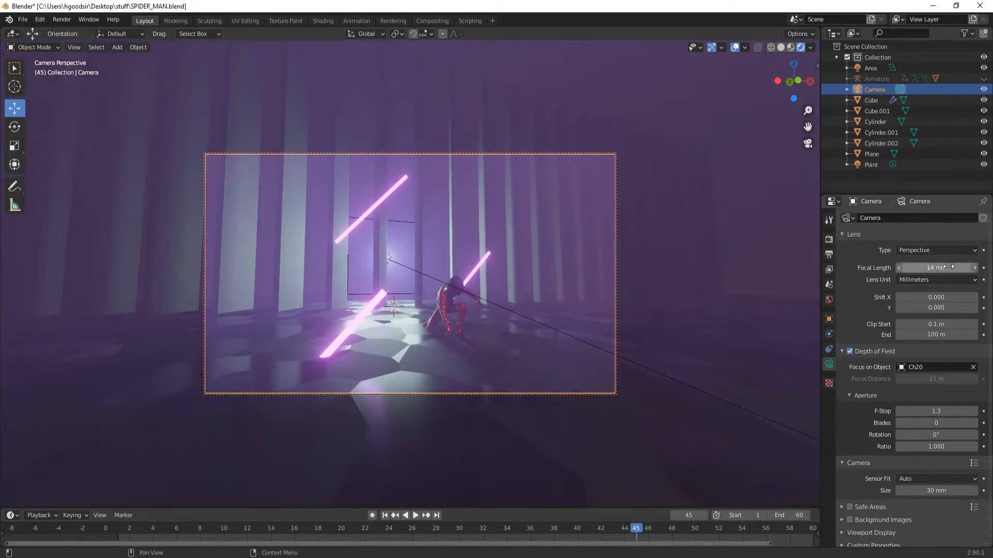
mouse_move(936, 268)
left_mouse_down()
mouse_move(902, 268)
mouse_move(939, 269)
left_mouse_up()
left_click_drag(636, 528, 684, 529)
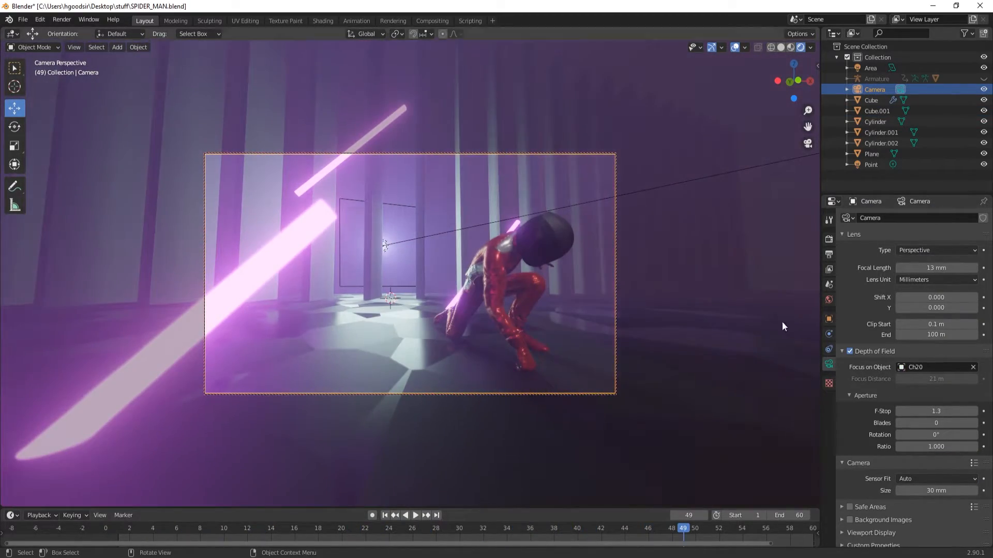
Step: Play back the animation with the camera pulled slightly back and select the large foreground rod
key("space")
left_click(264, 350)
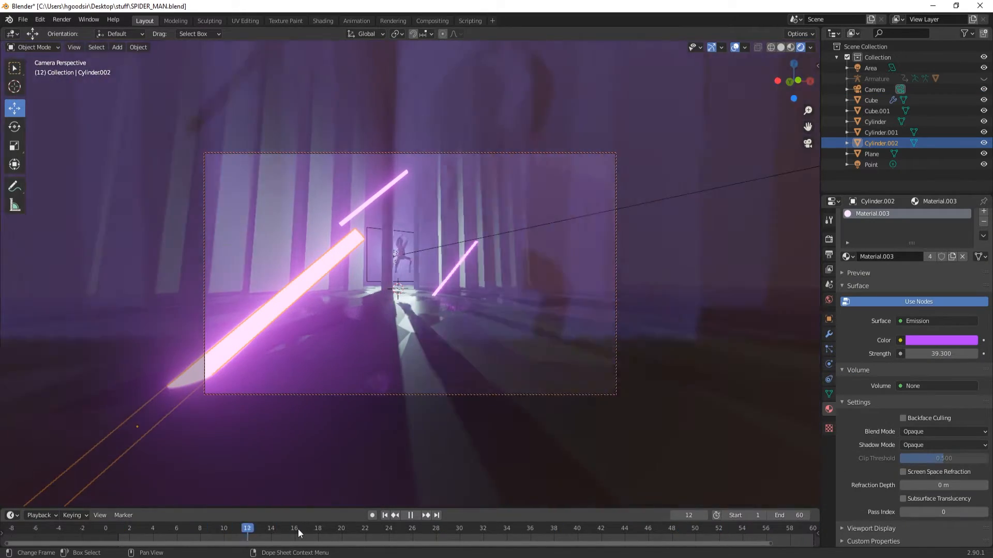
key("space")
Step: Render the viewport animation with overlays and gizmos hidden, and play the rendered result
left_click(74, 47)
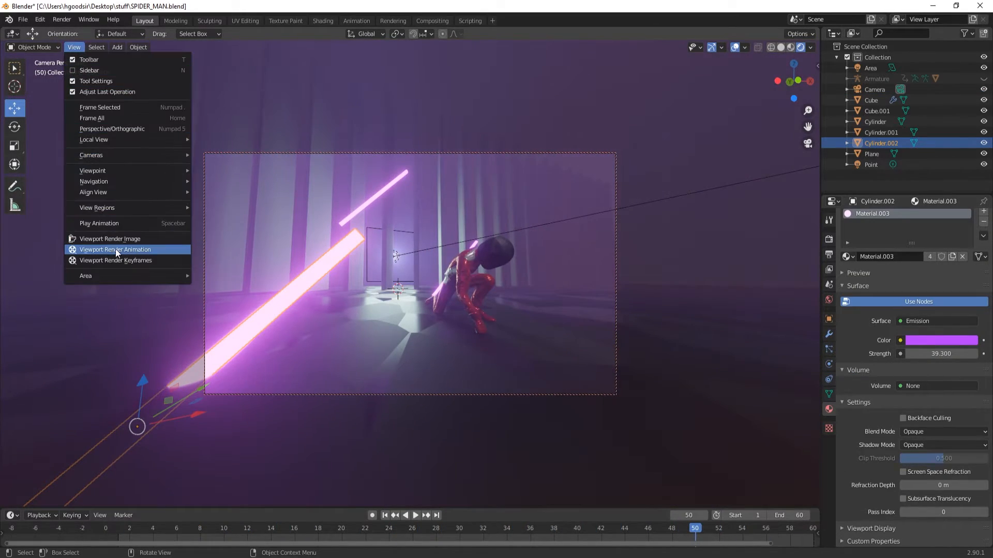
left_click(74, 47)
left_click(119, 251)
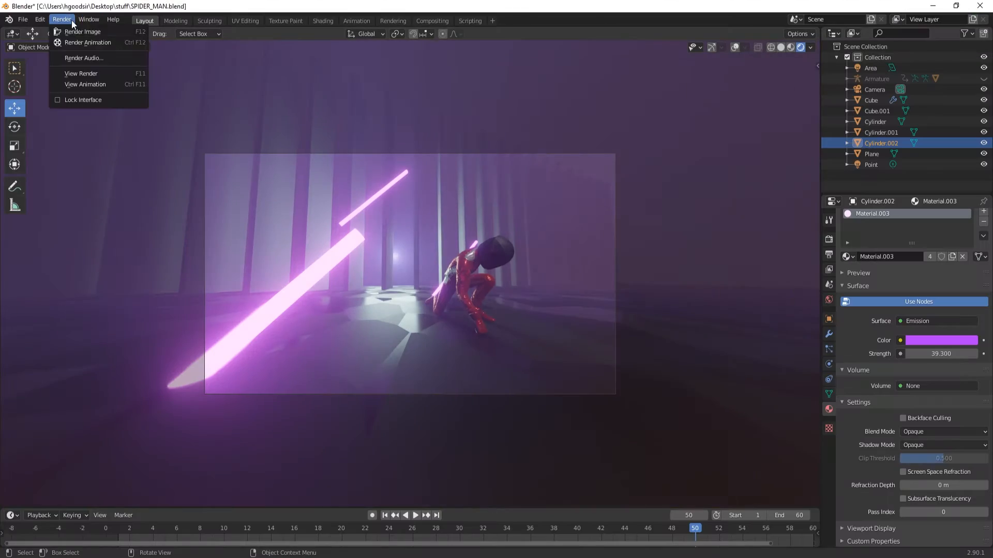
left_click(83, 77)
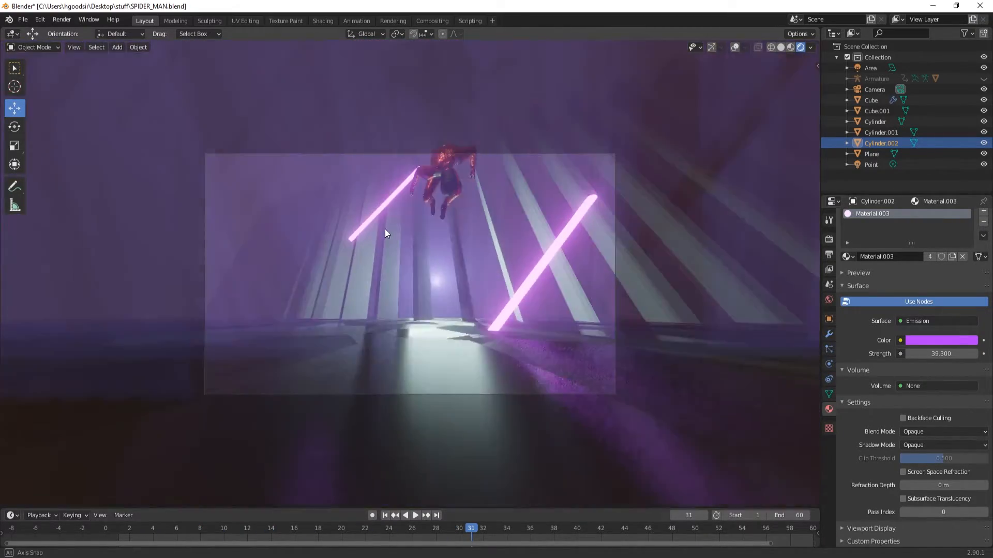
Step: Show the gizmos again and reframe the camera on the falling character at frame 35 with a 30 mm focal length
middle_click_drag(385, 233, 388, 222)
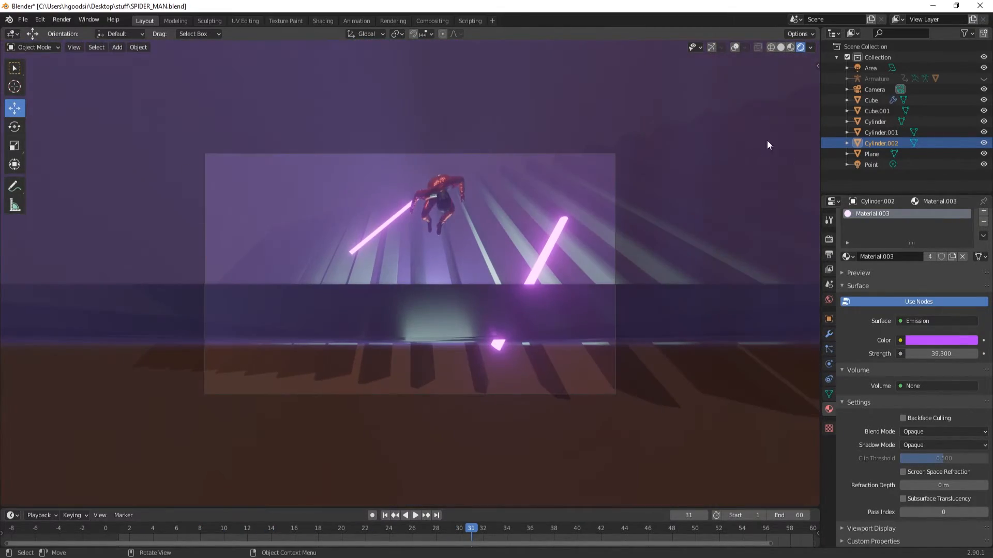
left_click(712, 47)
left_click_drag(295, 533, 518, 532)
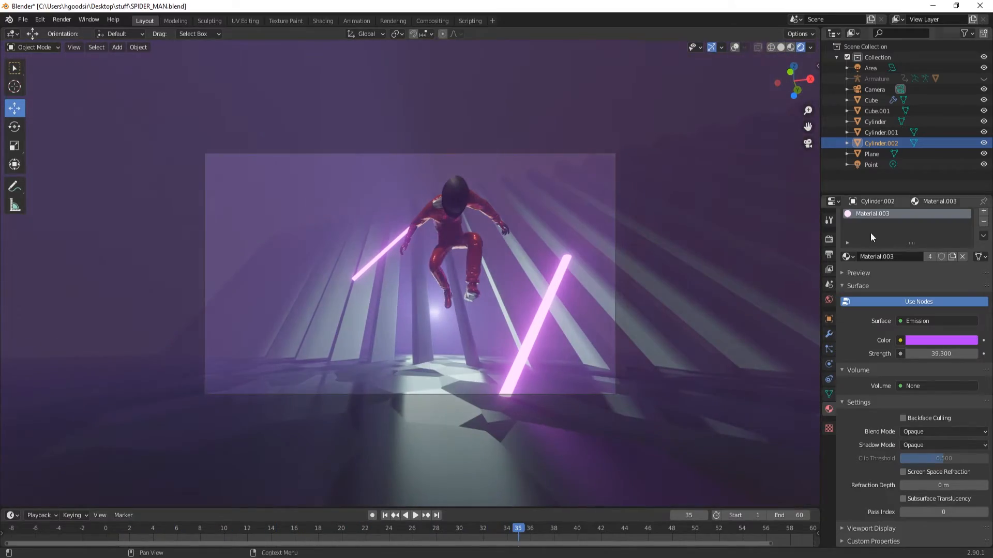
left_click(875, 90)
left_click_drag(936, 268, 435, 365)
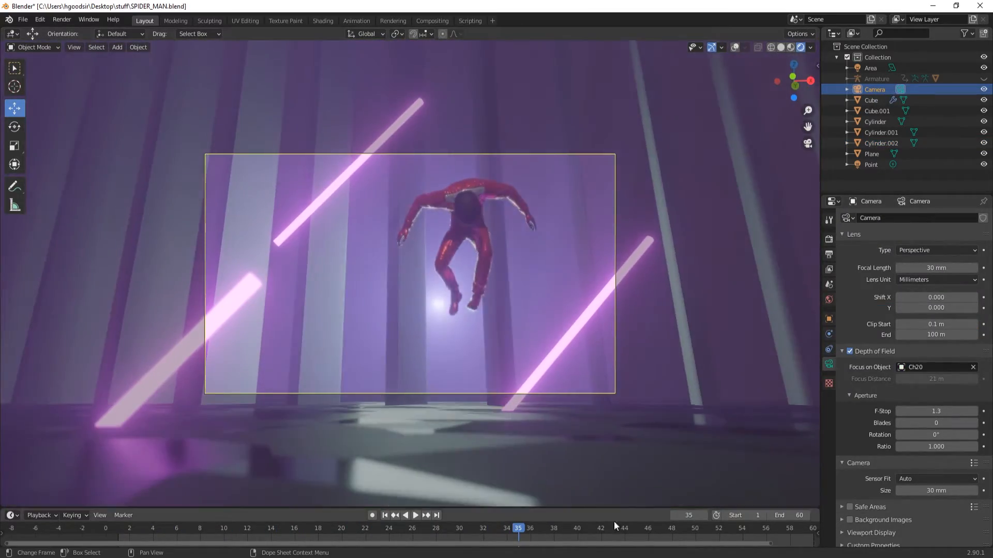
Step: Move the camera to a low side view of the landing, checking angles in playback, and go to frame 30
left_click_drag(613, 527, 26, 490)
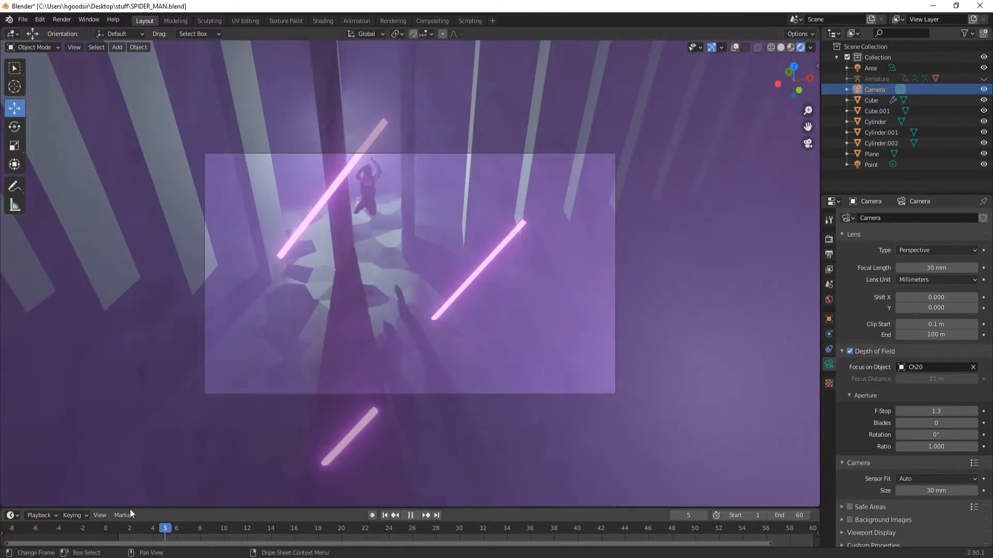
key("space")
left_click(217, 528)
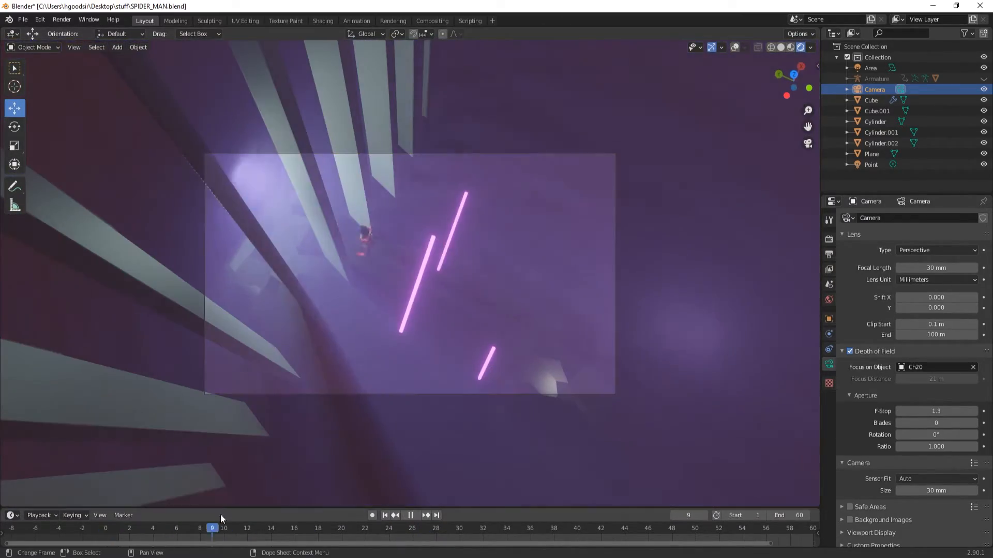
middle_click_drag(207, 440, 269, 259)
key("space")
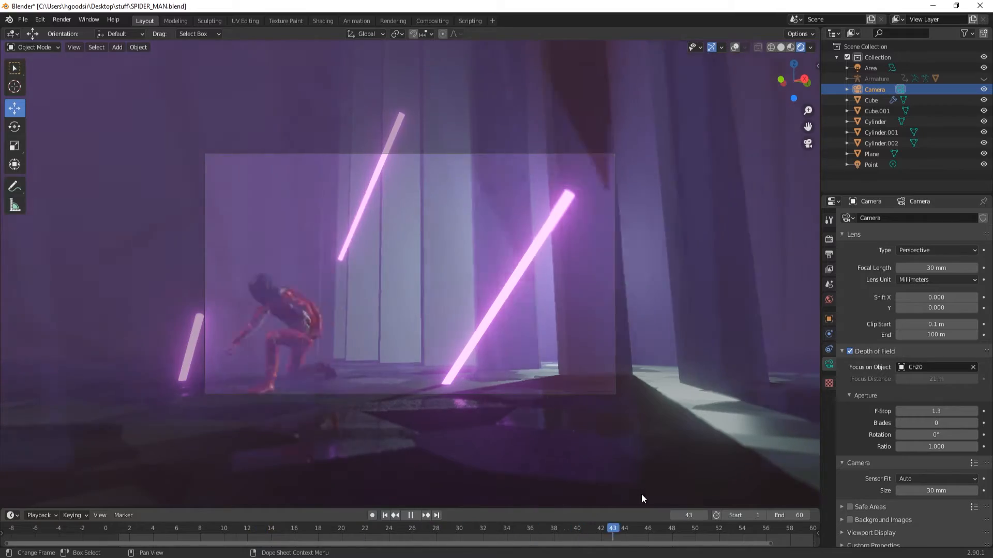
key("space")
left_click(460, 534)
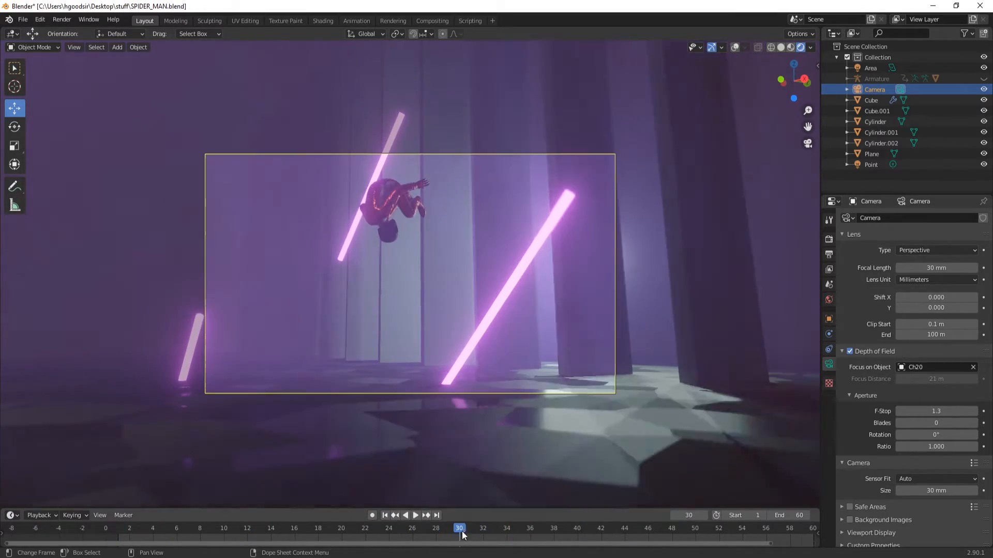
Step: Keyframe the camera at frame 30 and, with auto keying on, reframe it toward the hanging character at frame 0
key("i")
left_click_drag(450, 527, 79, 537)
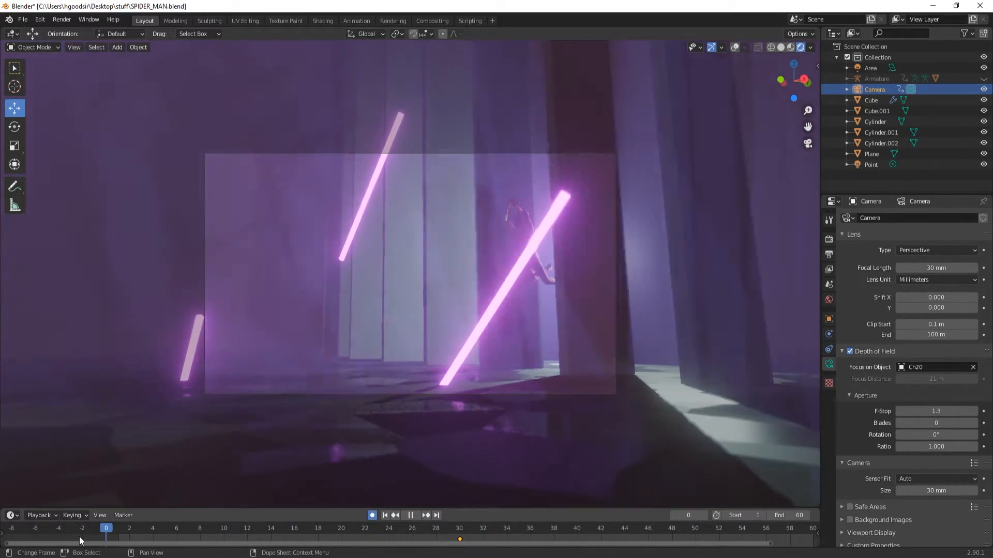
middle_click_drag(331, 341, 455, 347)
Step: Review the new camera move in playback, stopping at frame 20, and render the viewport animation with gizmos hidden
left_click_drag(155, 529, 622, 516)
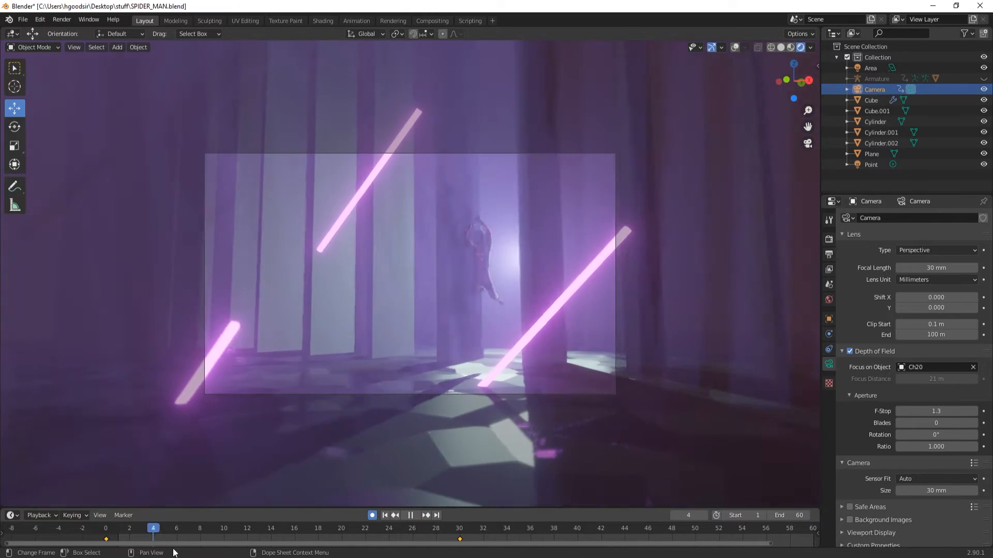
key("space")
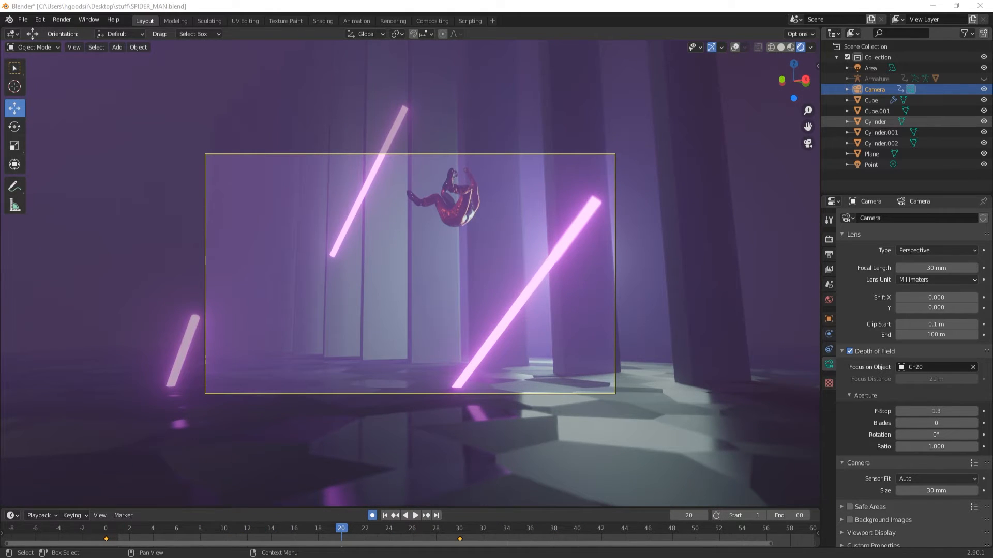
left_click(62, 19)
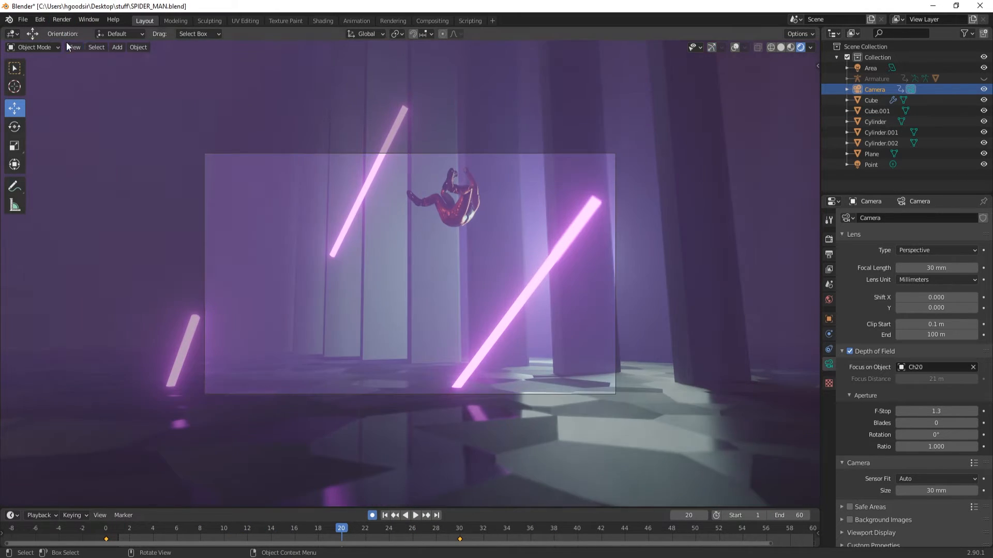
left_click(74, 48)
left_click(151, 251)
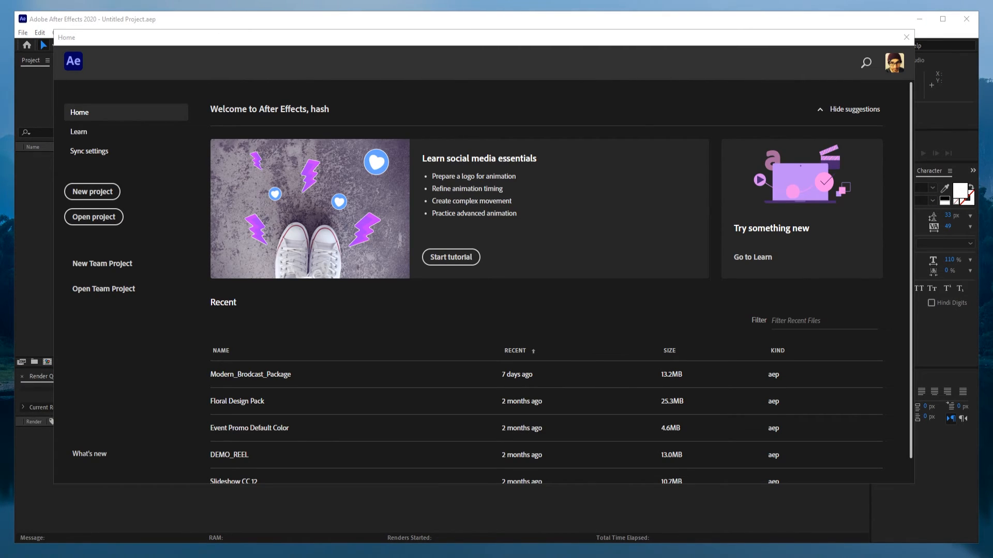
Step: Switch to After Effects, dismiss the home screen, and import the rendered frames from New folder as a PNG sequence starting at 0001.png
key("Escape")
double_click(217, 186)
left_click(64, 207)
scroll(144, 228, "down", 3)
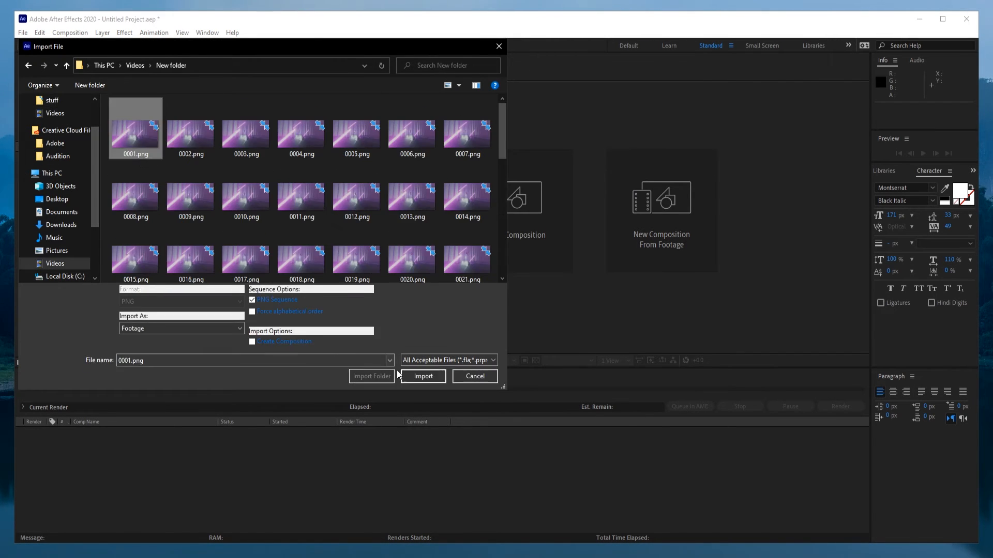
left_click(402, 376)
Step: Create a composition from the [0001-0250].png sequence, trim it at 0:00:01:29, and add [0001-0060].png as a layer beneath it
left_click_drag(100, 445, 100, 445)
left_click_drag(607, 397, 541, 397)
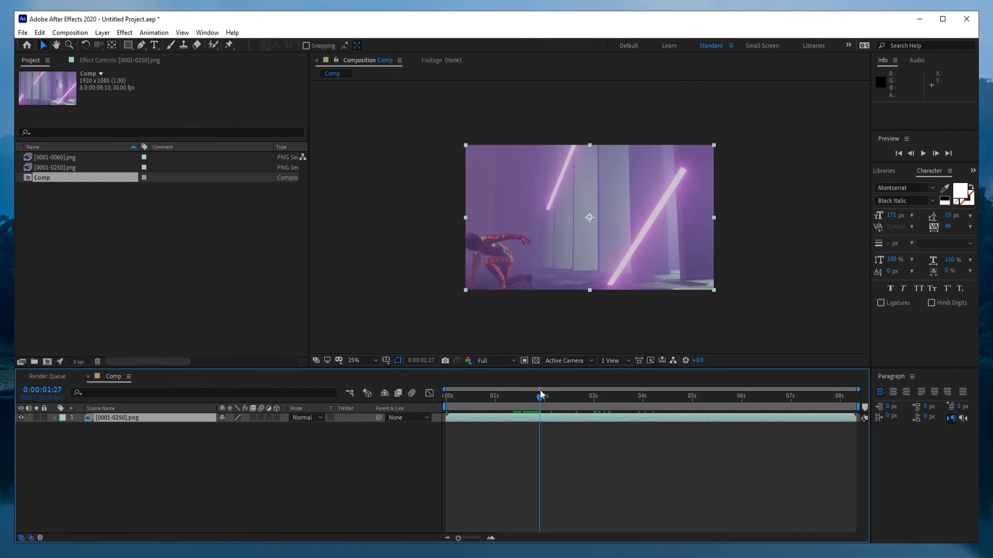
left_click(53, 166)
left_click_drag(54, 157, 206, 434)
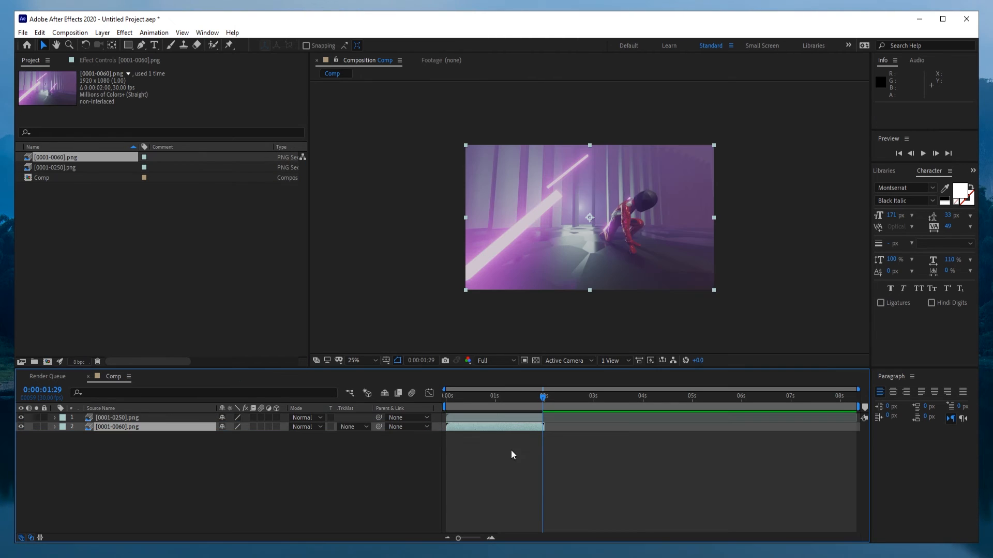
Step: Start the [0001-0060].png layer at 0:00:01:29 and end the work area at about 4 seconds
key("[")
left_click_drag(542, 397, 593, 399)
key("n")
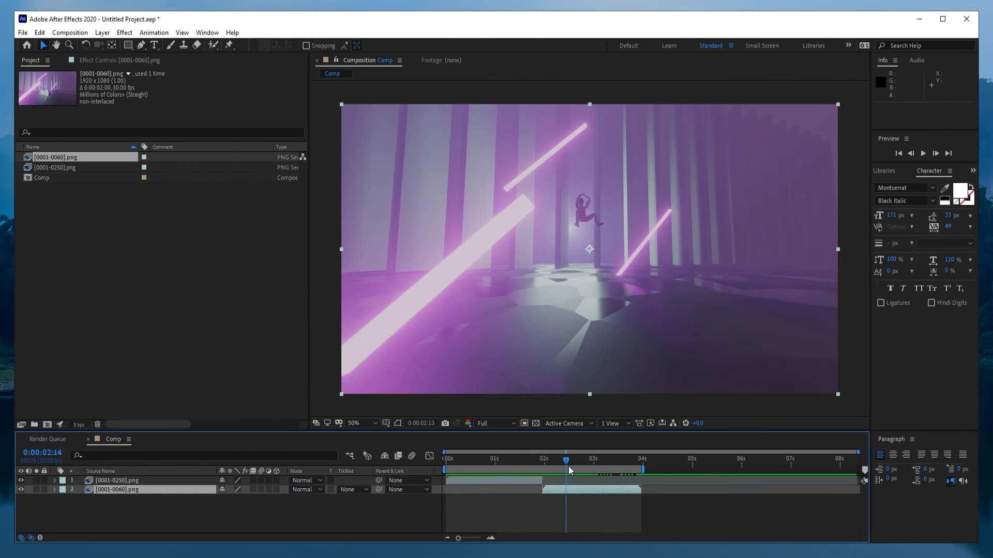
Step: Move the [0001-0060].png layer above [0001-0250].png and slide it earlier to overlap the first shot
left_click_drag(568, 466, 603, 466)
left_click_drag(119, 490, 119, 476)
left_click(494, 461)
left_click_drag(584, 482, 531, 463)
Step: Align the [0001-0060].png layer with the first shot, cutting in at about 1 second, and preview with the work area ending at 2 seconds
left_click(464, 462)
left_click_drag(527, 481, 444, 466)
left_click_drag(643, 470, 545, 471)
key("space")
key("space")
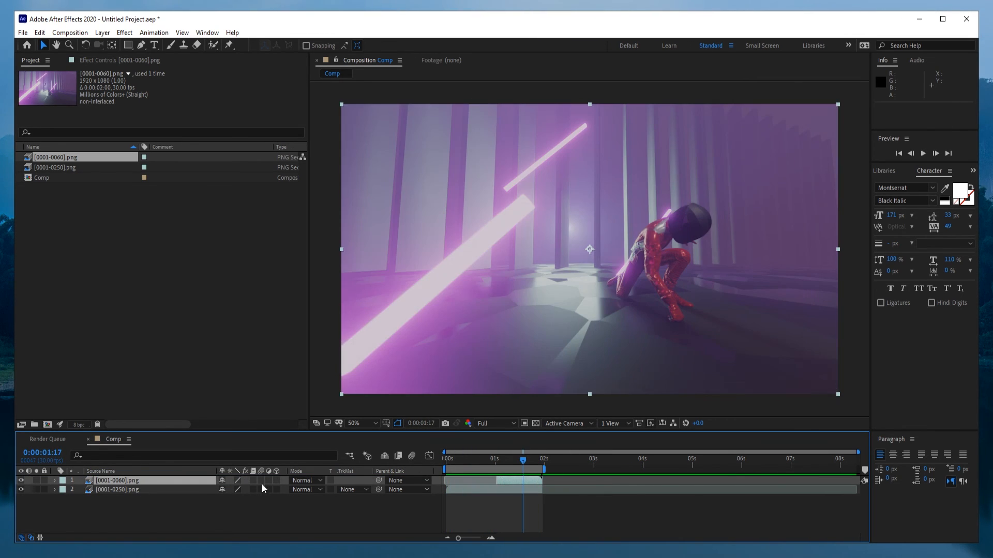
Step: Enable motion blur on both layers and for the composition, and preview the edit
left_click_drag(261, 481, 261, 490)
left_click(412, 455)
key("space")
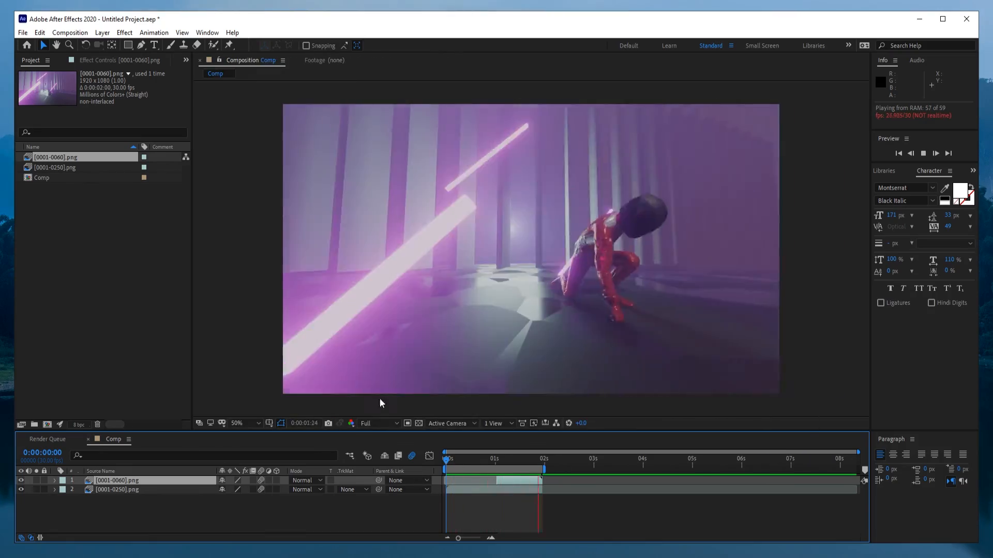